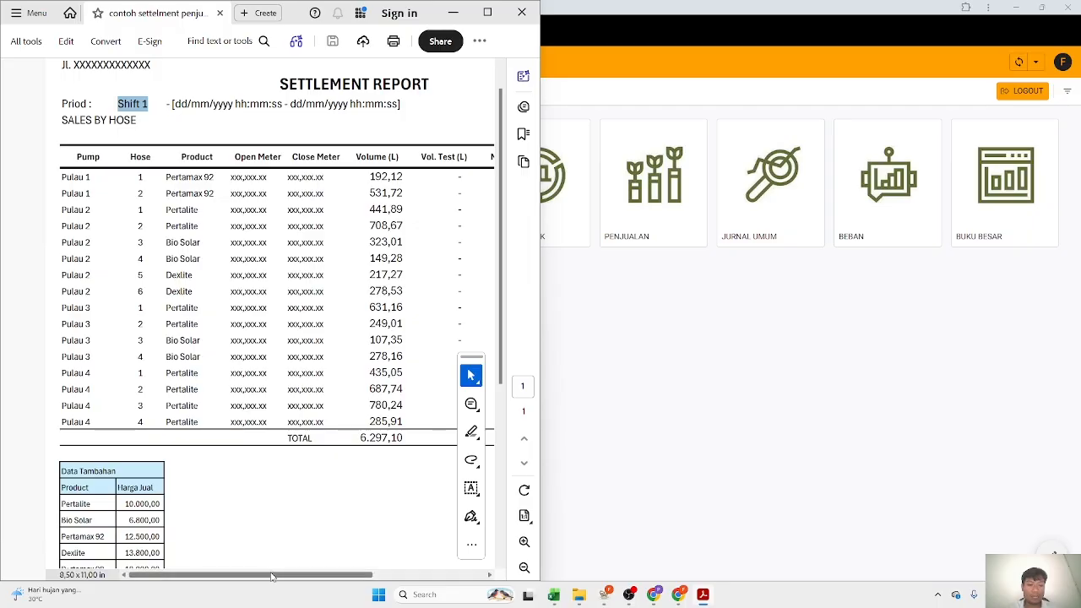
Step: Review the settlement report's hose sales, volume and value columns, and the Harga Jual table of product selling prices
{"action": "left_click_drag", "start_coordinate": [271, 576], "coordinate": [387, 573]}
{"action": "scroll", "coordinate": [498, 264], "scroll_direction": "down", "scroll_amount": 2}
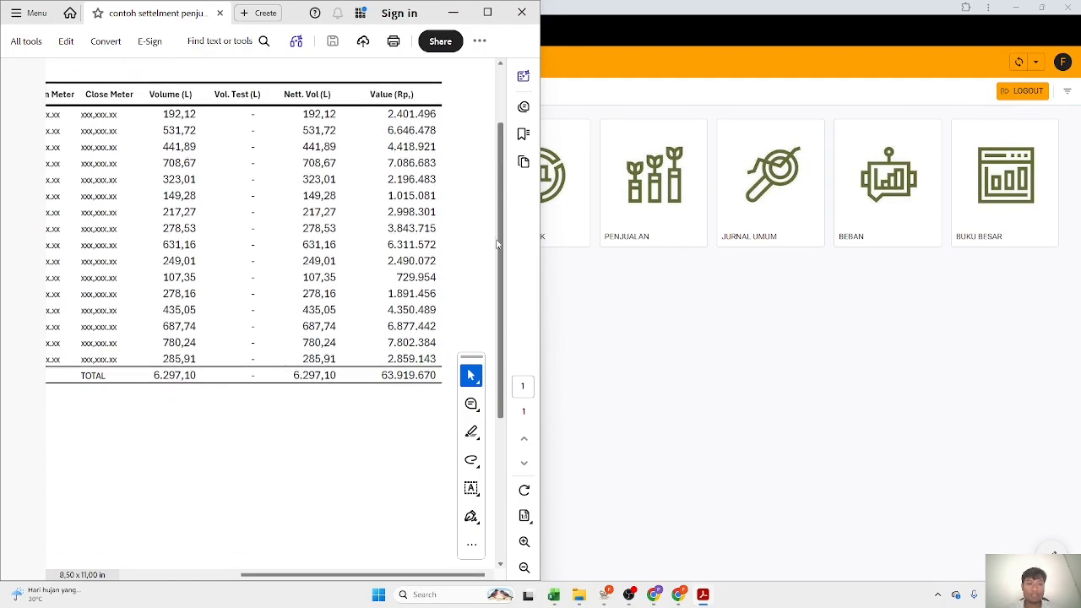
{"action": "left_click_drag", "start_coordinate": [362, 574], "coordinate": [249, 574]}
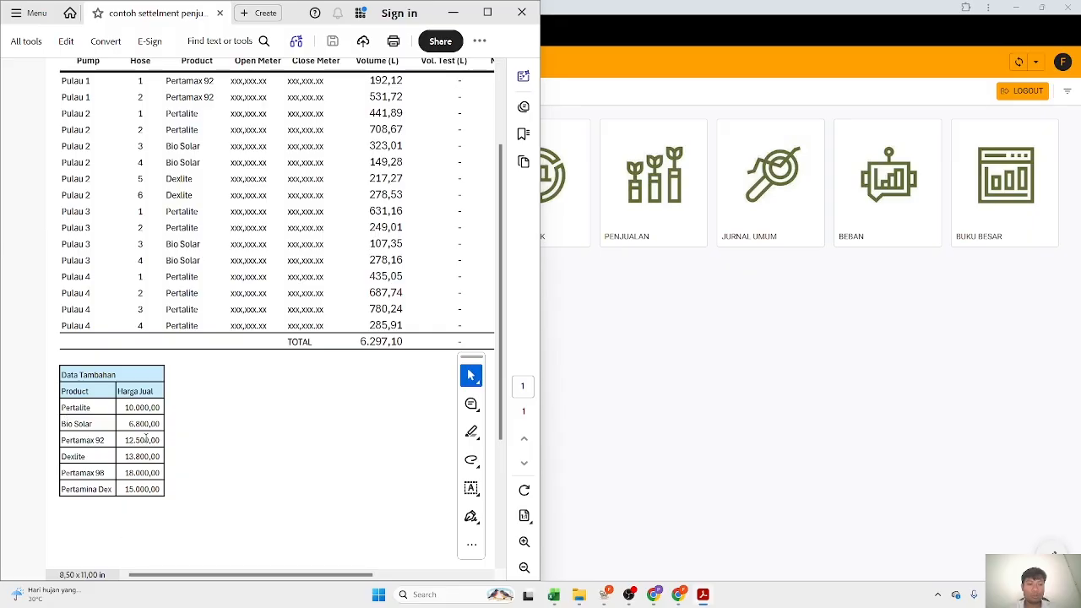
{"action": "left_click_drag", "start_coordinate": [120, 408], "coordinate": [156, 491]}
{"action": "left_click", "coordinate": [192, 489]}
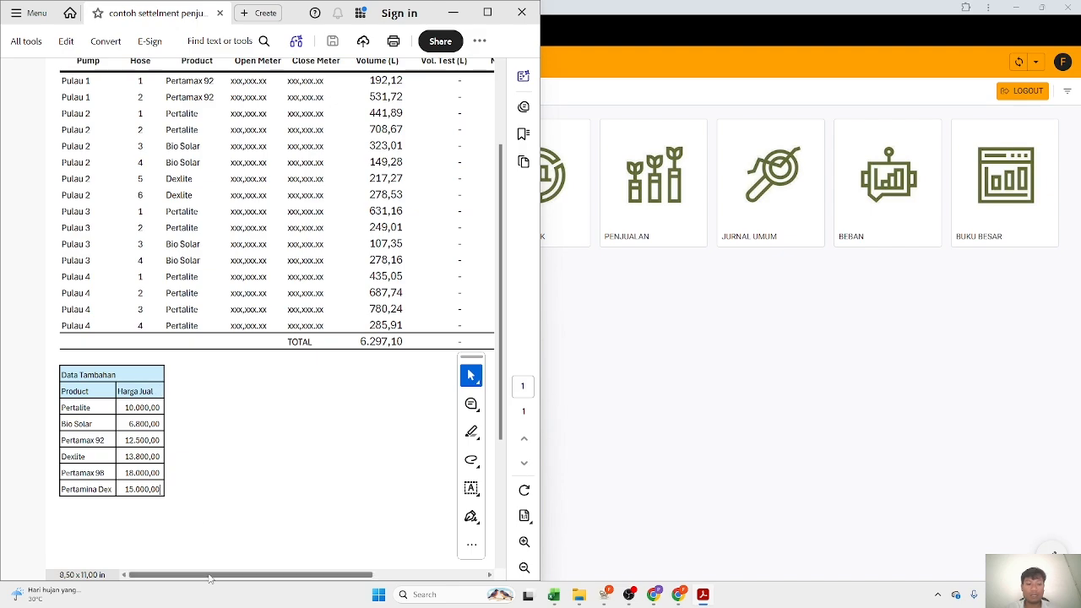
{"action": "left_click_drag", "start_coordinate": [211, 575], "coordinate": [296, 600]}
{"action": "scroll", "coordinate": [342, 360], "scroll_direction": "up", "scroll_amount": 2}
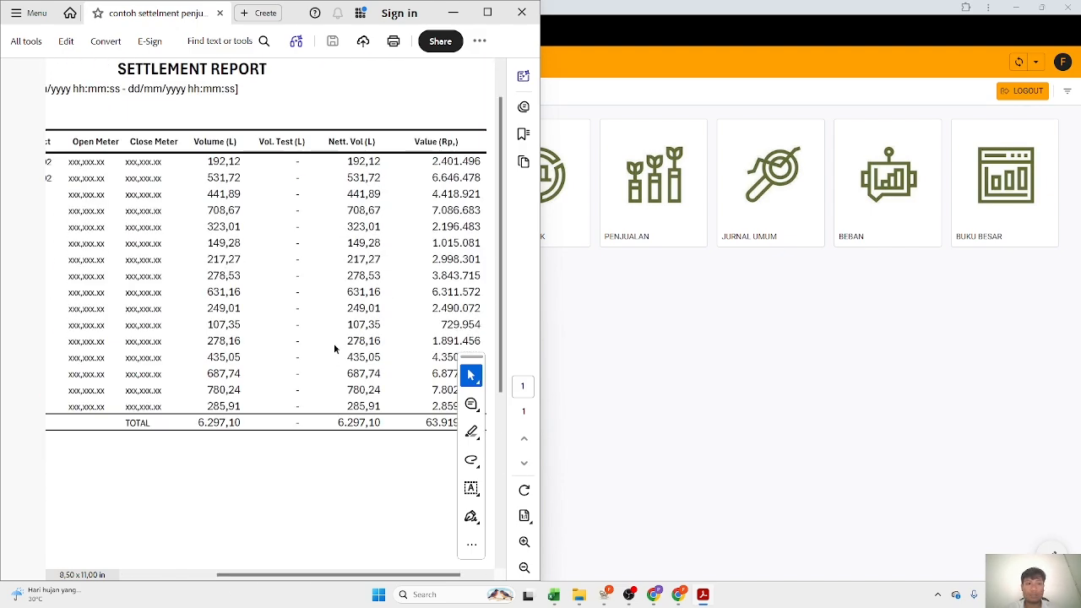
Step: Switch to the finance web app, filter the menu to PEKERJA access rights, and open LAPORAN OPERATOR
{"action": "left_click", "coordinate": [641, 357]}
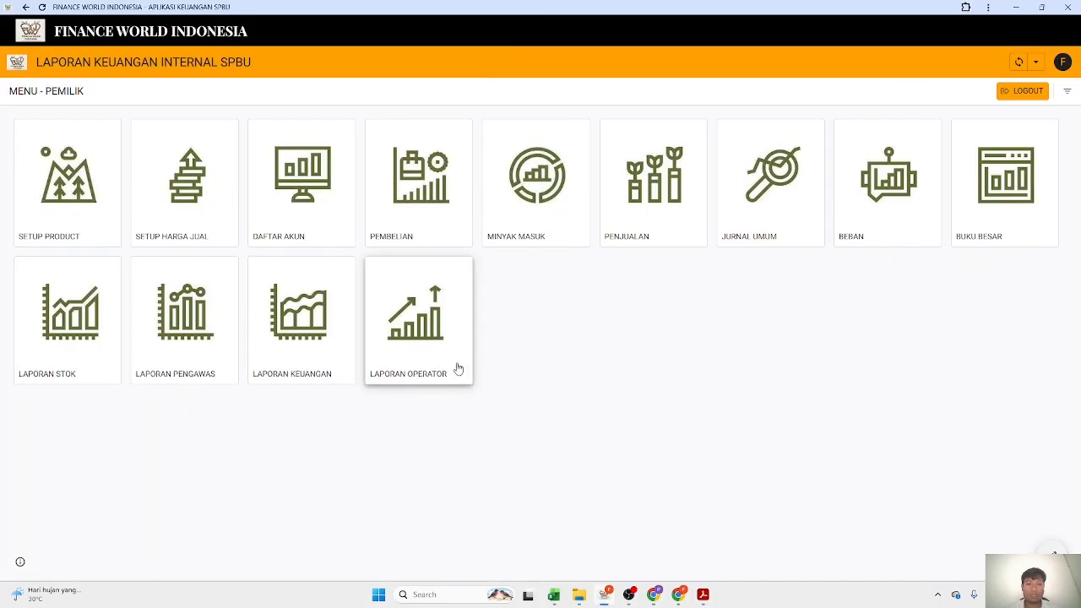
{"action": "left_click", "coordinate": [1068, 96]}
{"action": "left_click", "coordinate": [963, 157]}
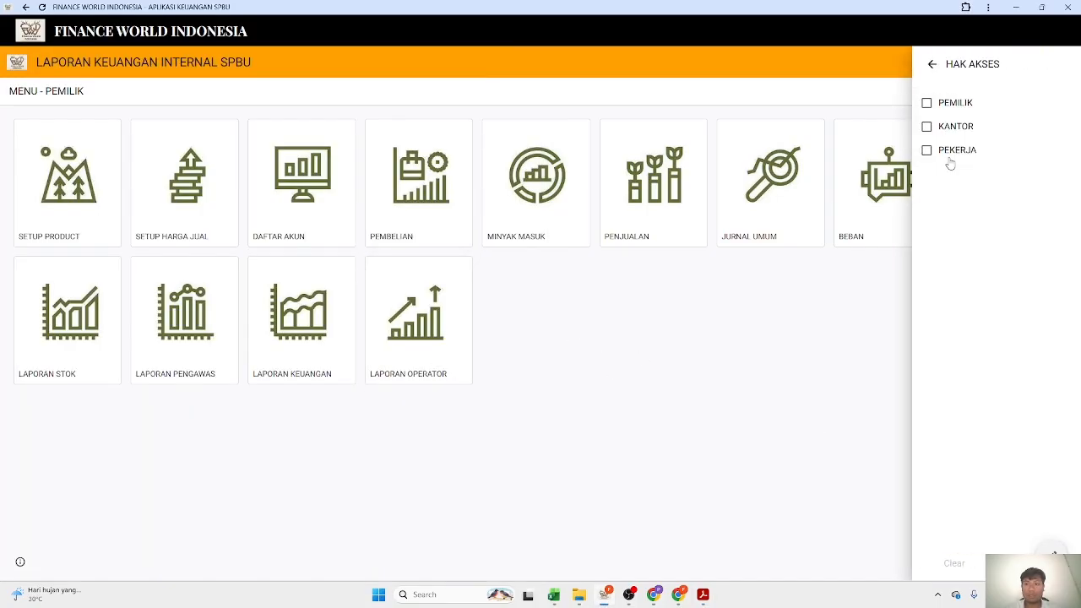
{"action": "left_click", "coordinate": [961, 155]}
{"action": "left_click", "coordinate": [1038, 564]}
{"action": "left_click", "coordinate": [307, 201]}
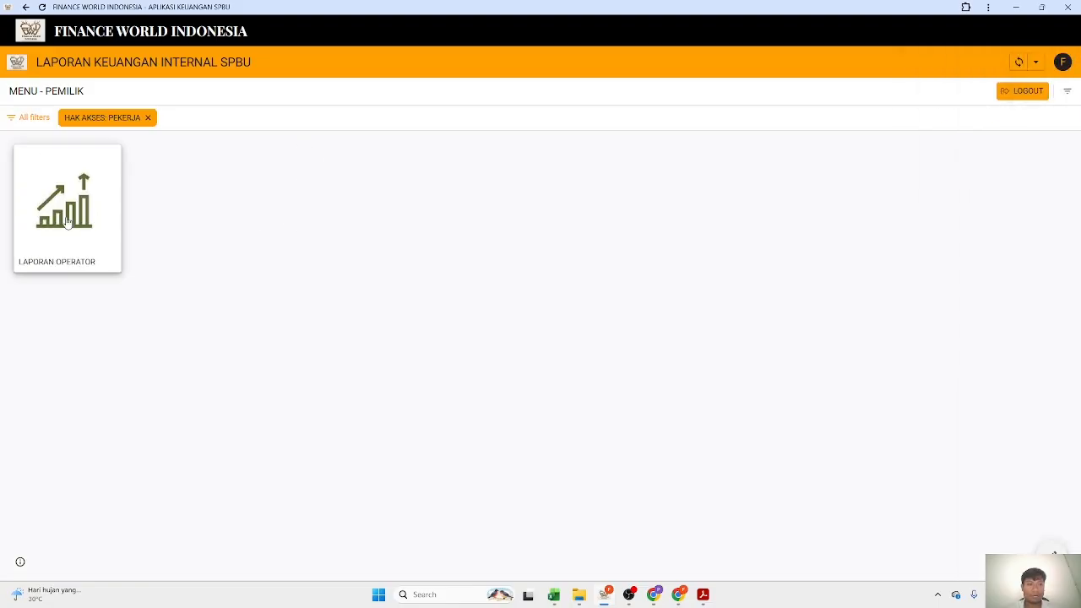
{"action": "left_click", "coordinate": [90, 271]}
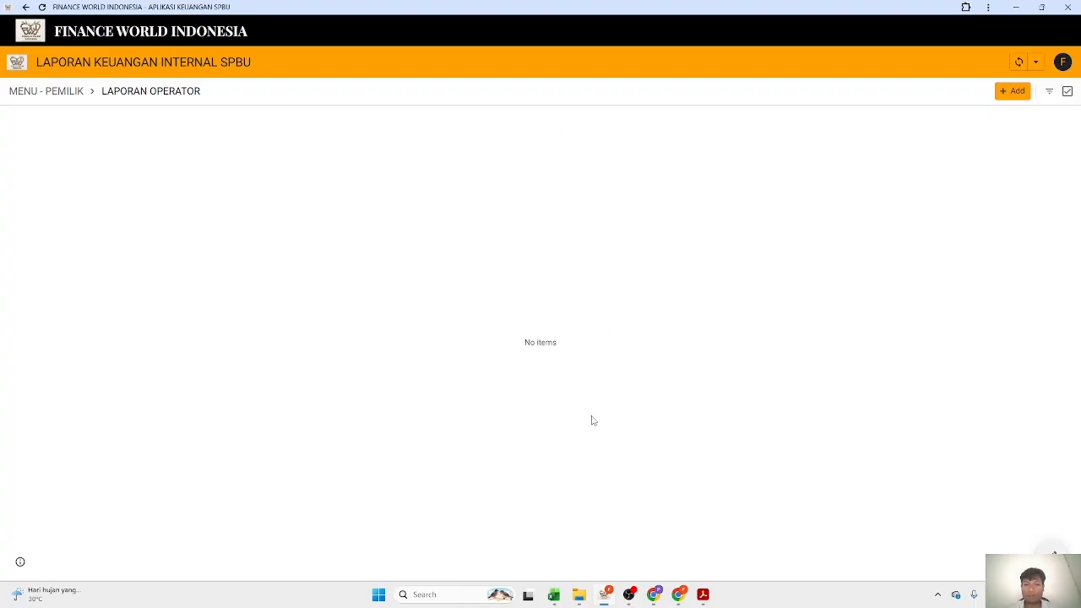
Step: Create a new operator report and add "SPBU YYY.YYY.YYY" as its SPBU
{"action": "left_click", "coordinate": [1012, 90]}
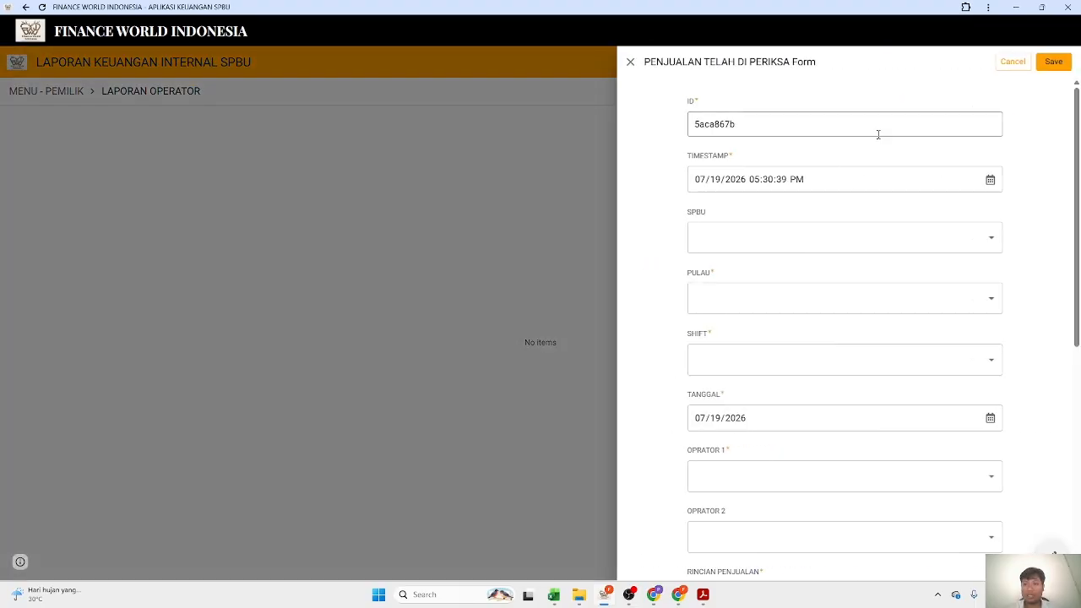
{"action": "left_click", "coordinate": [803, 246]}
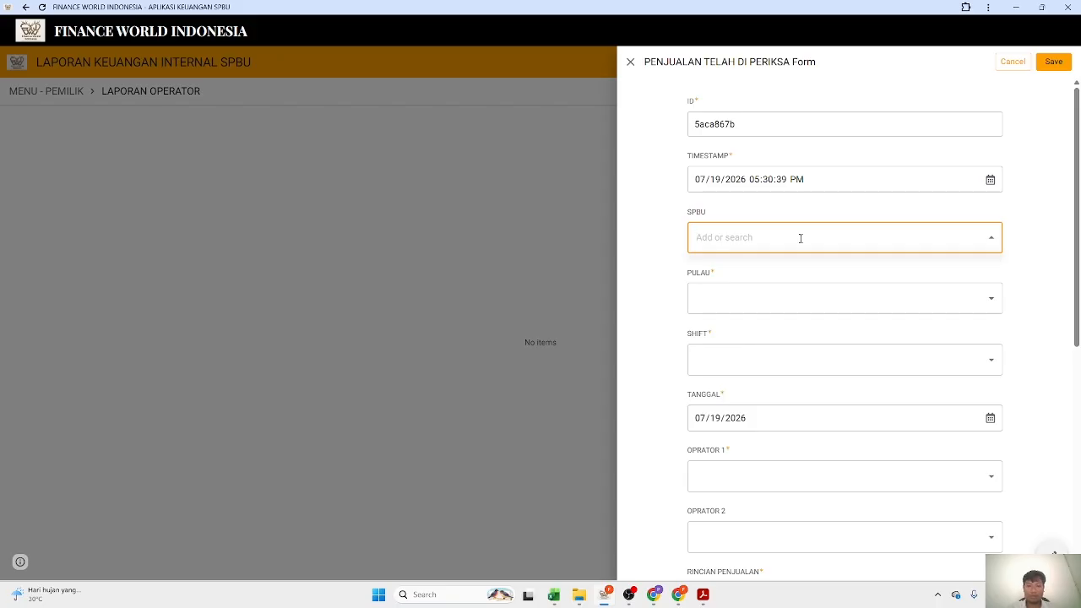
{"action": "type", "text": "SPBU Y"}
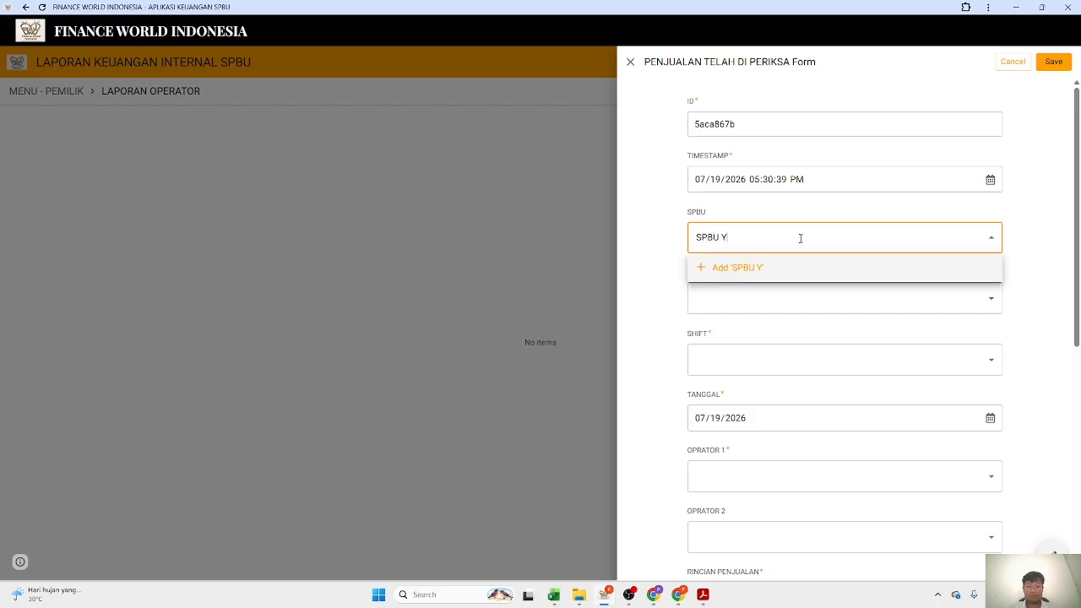
{"action": "type", "text": "YY.YYY.YYY"}
{"action": "key", "text": "Return"}
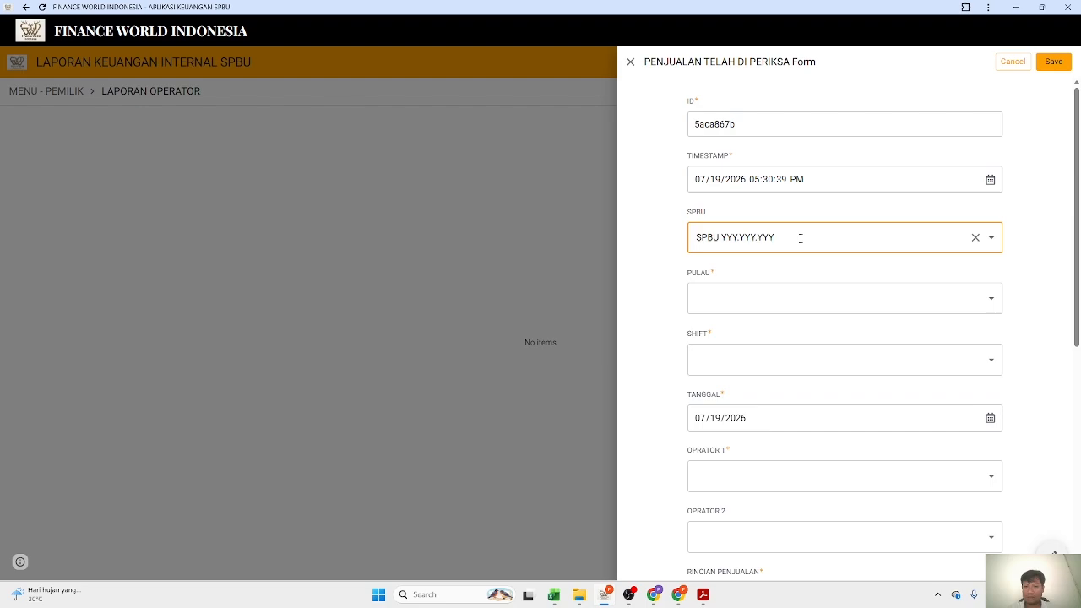
Step: Set the pump island to PULAU 1 and the shift to SHIFT 1, and place the form beside the settlement report
{"action": "left_click", "coordinate": [760, 300]}
{"action": "left_click", "coordinate": [750, 336]}
{"action": "left_click", "coordinate": [745, 358]}
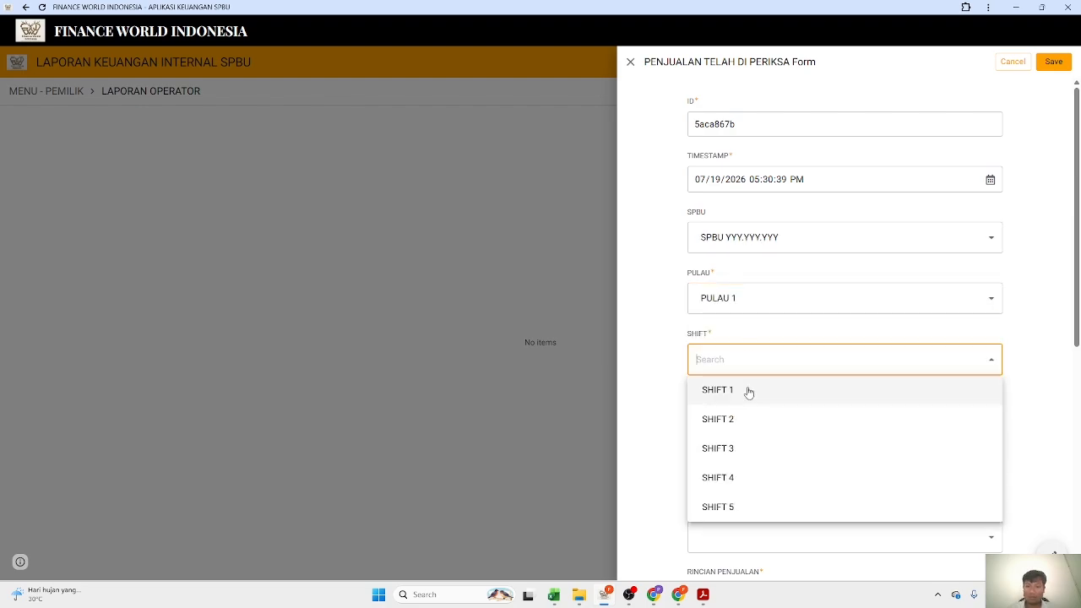
{"action": "left_click", "coordinate": [748, 390]}
{"action": "key", "text": "super+Right"}
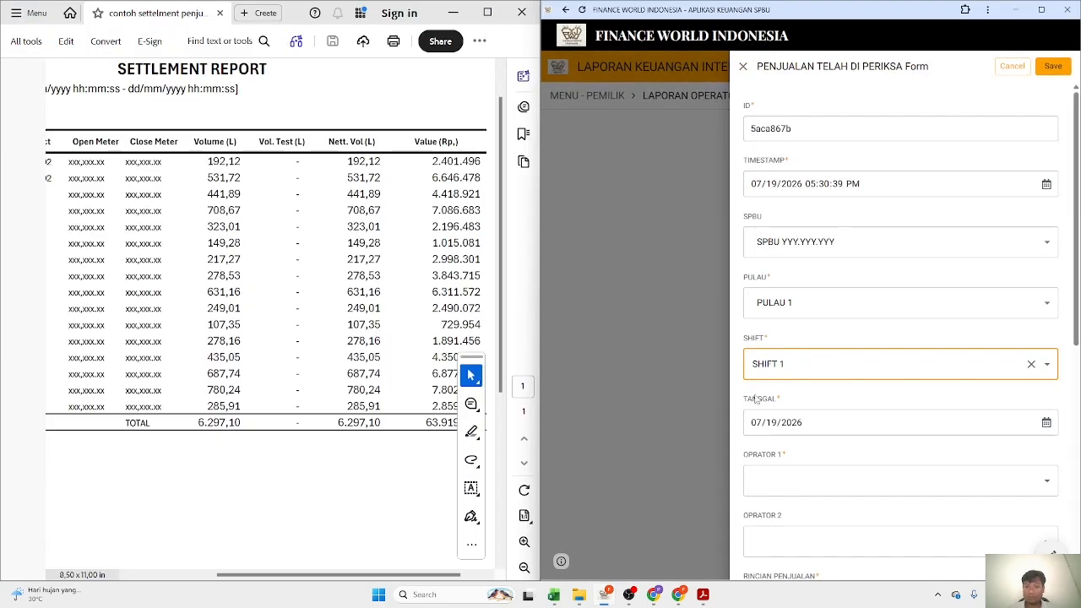
{"action": "left_click_drag", "start_coordinate": [249, 578], "coordinate": [261, 577]}
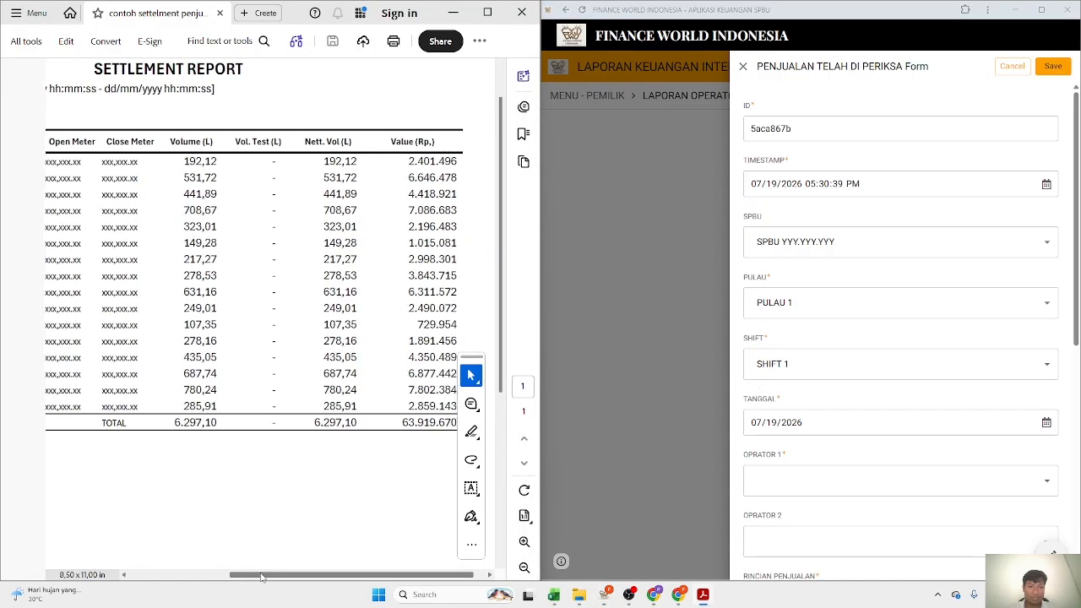
Step: Enter the names of the first and second operators in OPRATOR 1 and OPRATOR 2
{"action": "scroll", "coordinate": [772, 465], "scroll_direction": "down", "scroll_amount": 2}
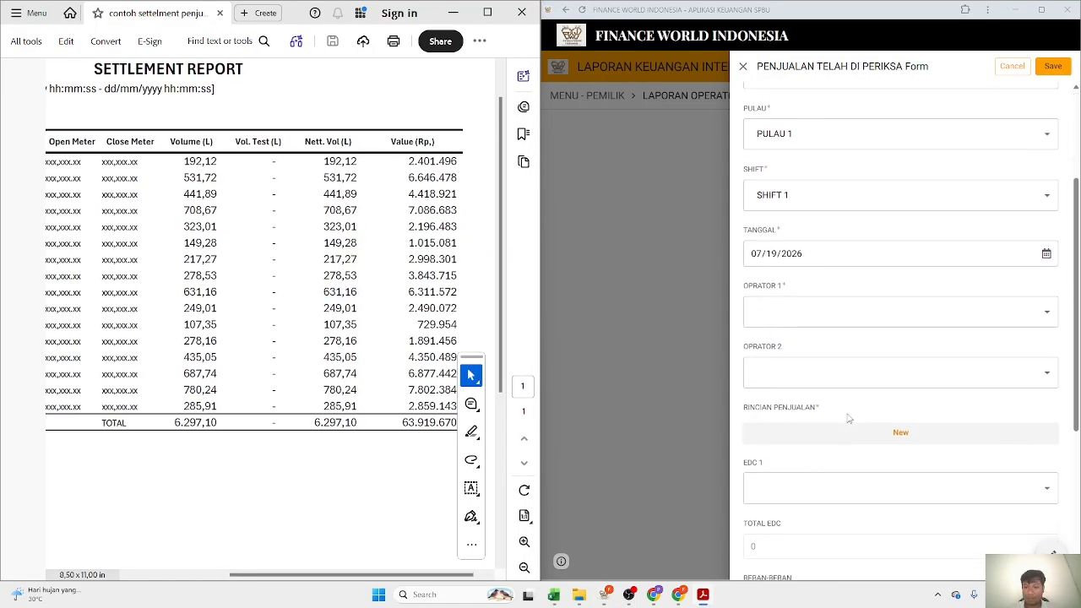
{"action": "left_click", "coordinate": [831, 310]}
{"action": "type", "text": "PULAN"}
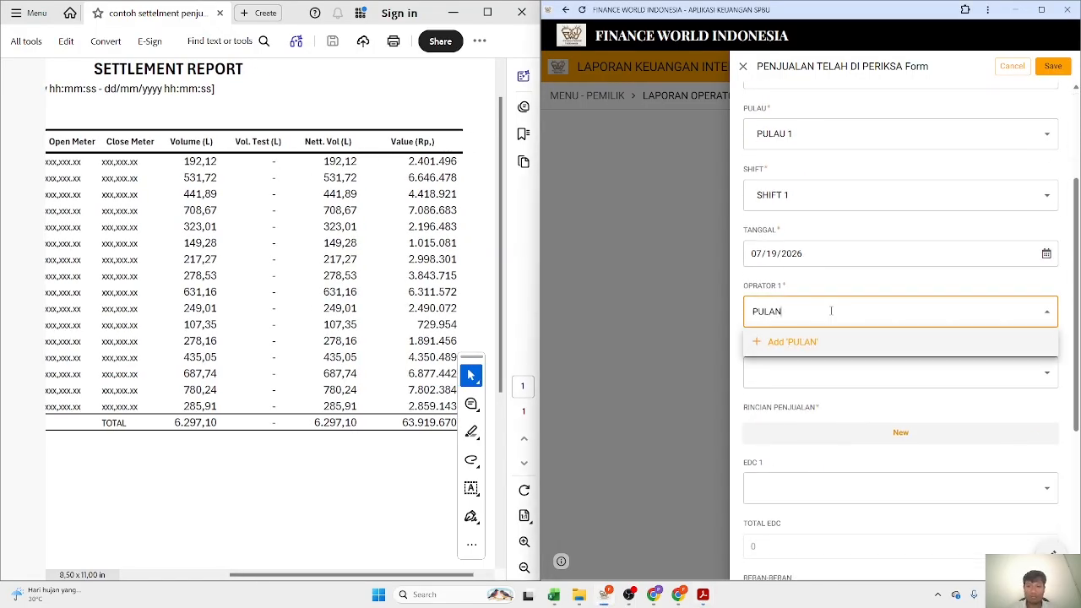
{"action": "key", "text": "Return"}
{"action": "key", "text": "Tab"}
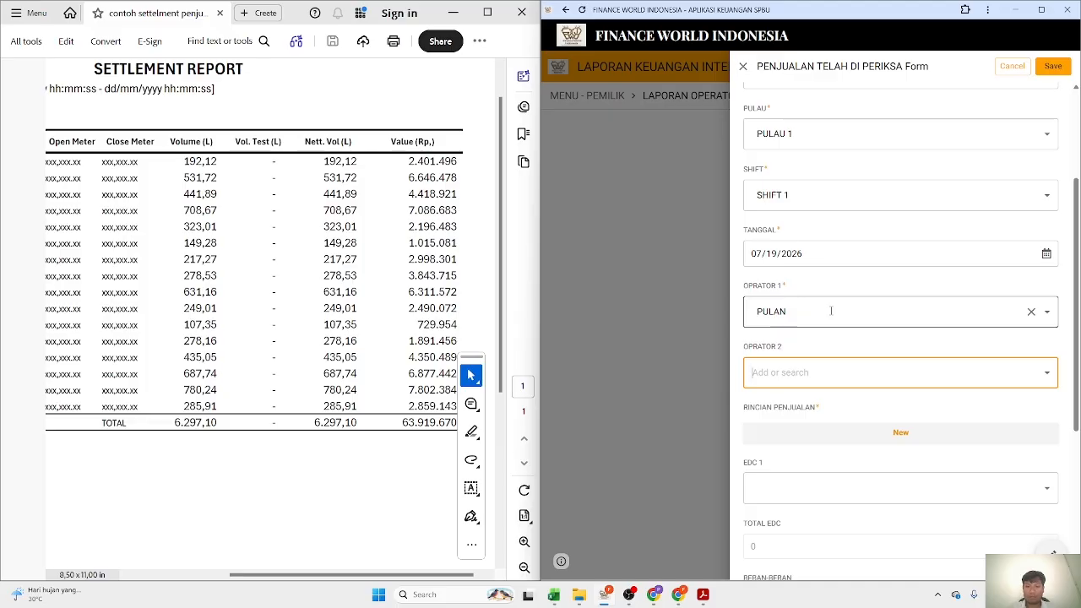
{"action": "type", "text": "FULAN"}
{"action": "key", "text": "Return"}
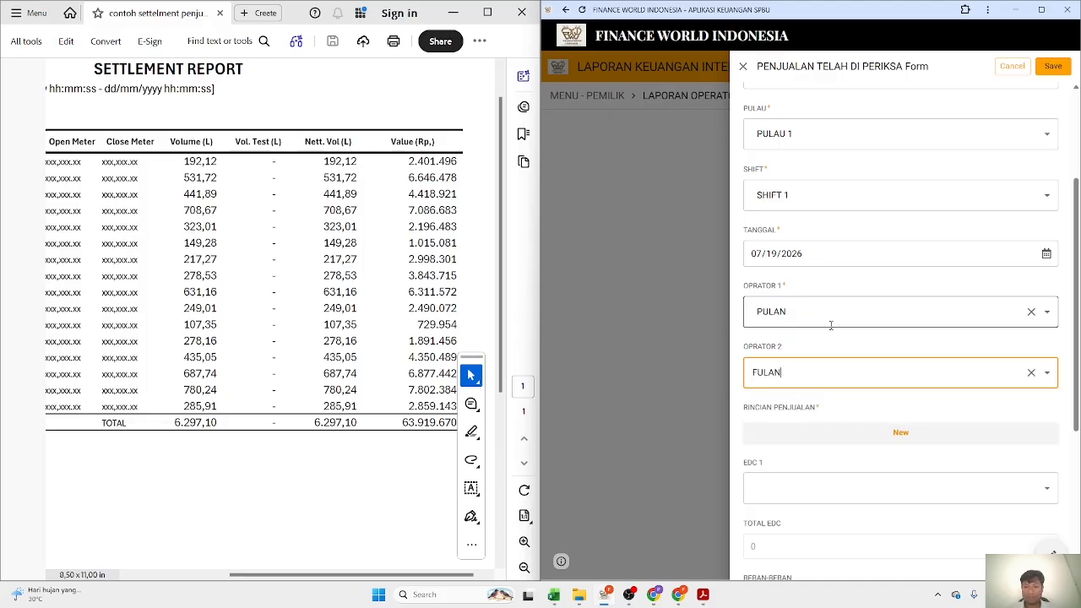
Step: Add a new RINCIAN PENJUALAN sales detail entry to the operator report
{"action": "scroll", "coordinate": [831, 325], "scroll_direction": "down", "scroll_amount": 2}
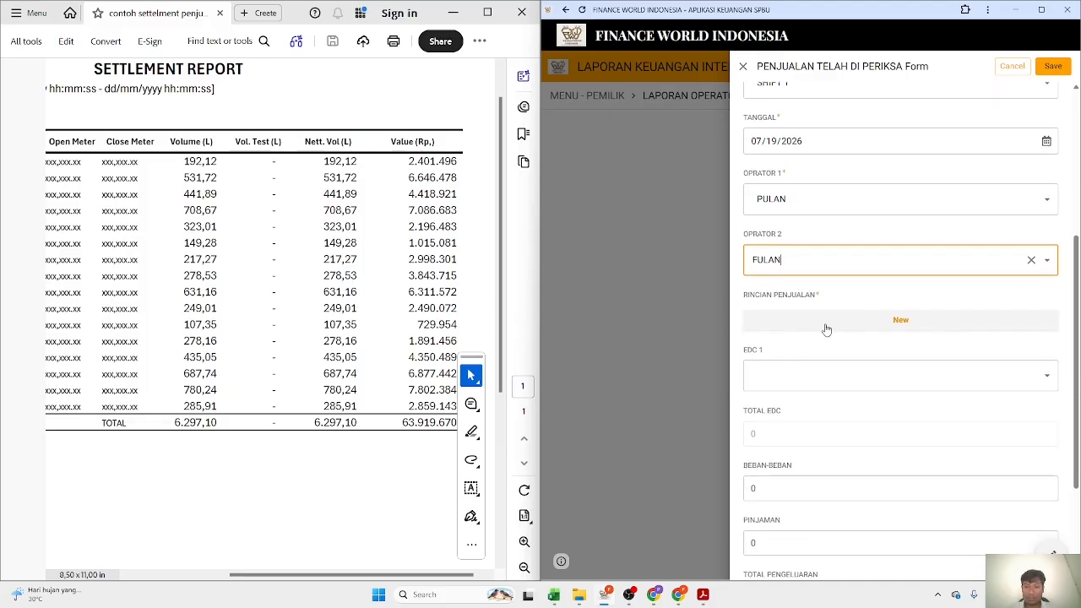
{"action": "left_click", "coordinate": [845, 332]}
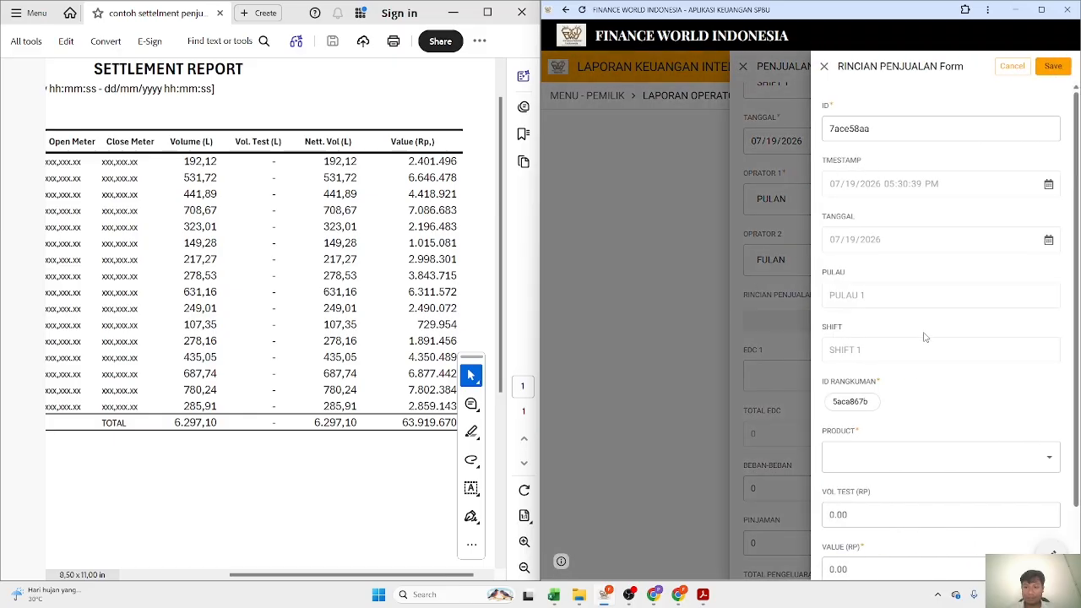
{"action": "scroll", "coordinate": [920, 333], "scroll_direction": "down", "scroll_amount": 1}
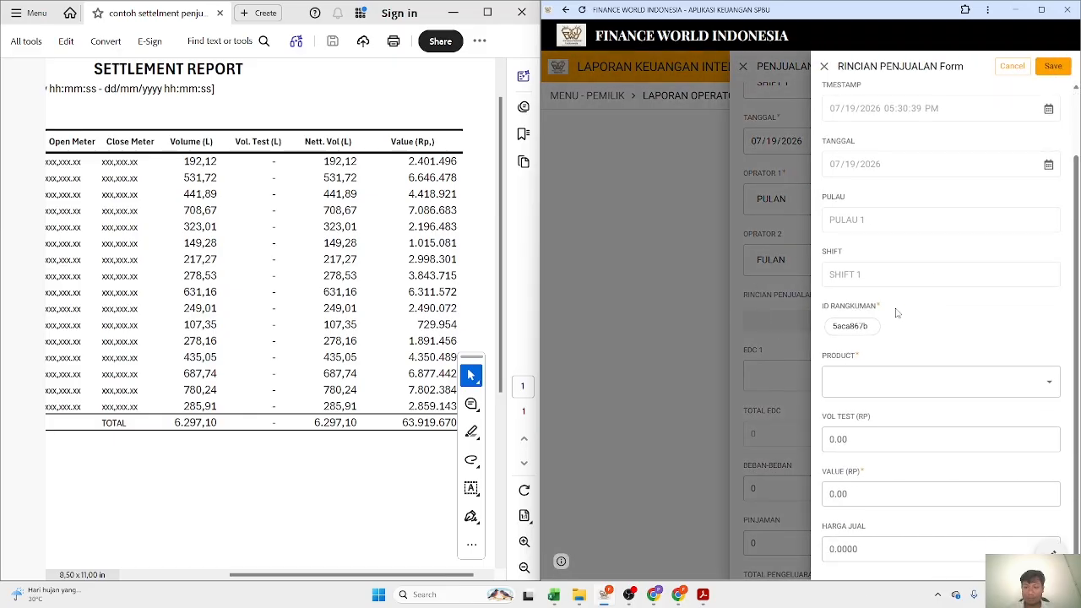
Step: Try PERTALITE and BIO SOLAR as the sales detail's product to check how HARGA JUAL fills in
{"action": "left_click", "coordinate": [895, 380]}
{"action": "left_click", "coordinate": [885, 408]}
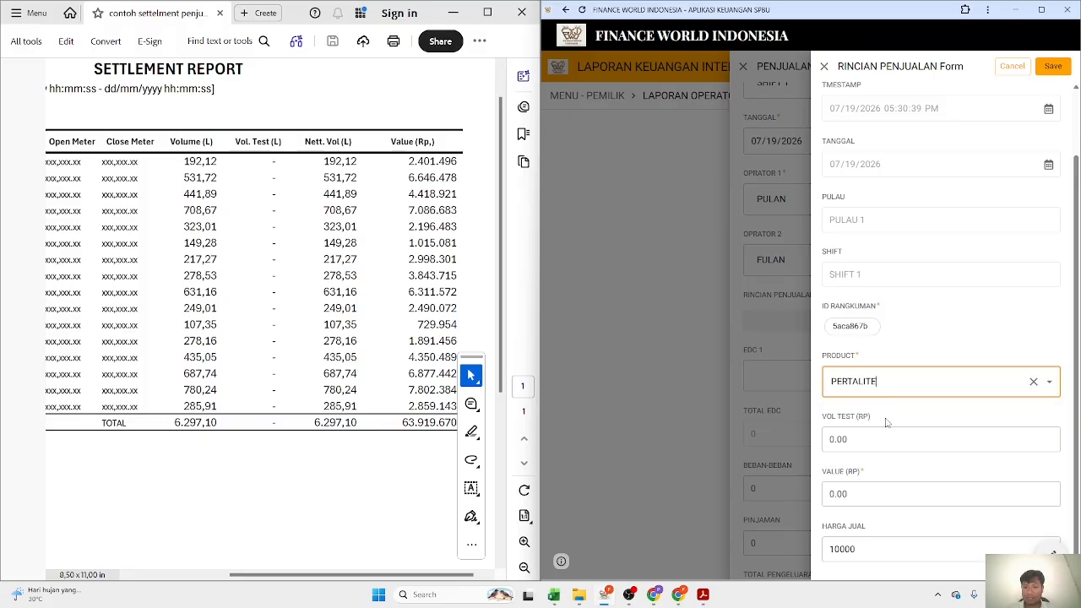
{"action": "left_click", "coordinate": [841, 549]}
{"action": "left_click", "coordinate": [895, 381]}
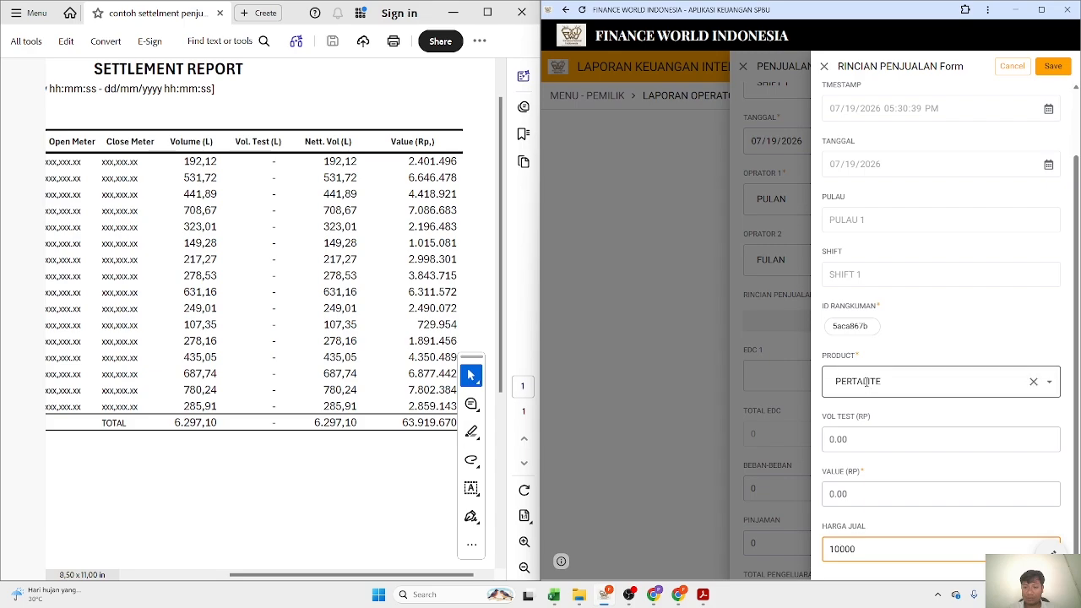
{"action": "left_click", "coordinate": [886, 439]}
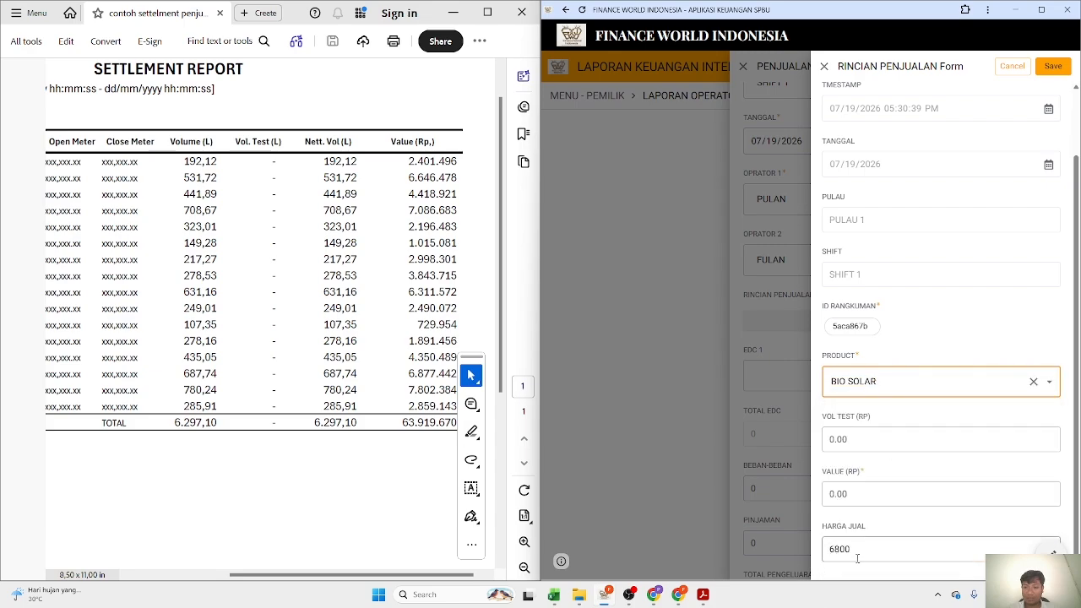
Step: Set the sales detail's product to PERTAMAX 92
{"action": "left_click", "coordinate": [927, 381]}
{"action": "left_click", "coordinate": [899, 478]}
{"action": "scroll", "coordinate": [886, 522], "scroll_direction": "up", "scroll_amount": 1}
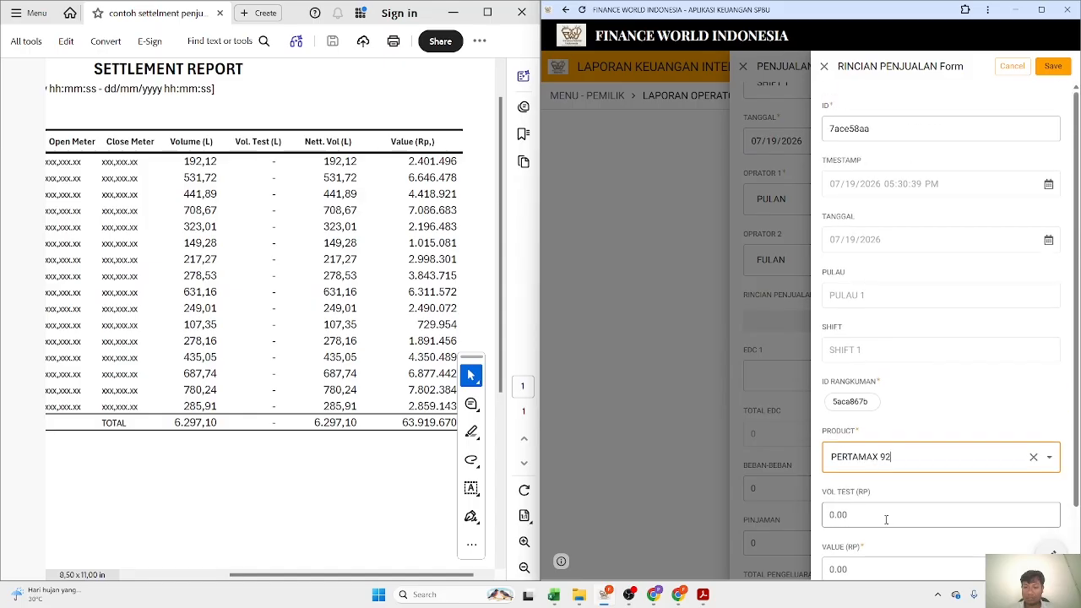
{"action": "scroll", "coordinate": [885, 519], "scroll_direction": "down", "scroll_amount": 1}
{"action": "scroll", "coordinate": [878, 541], "scroll_direction": "up", "scroll_amount": 1}
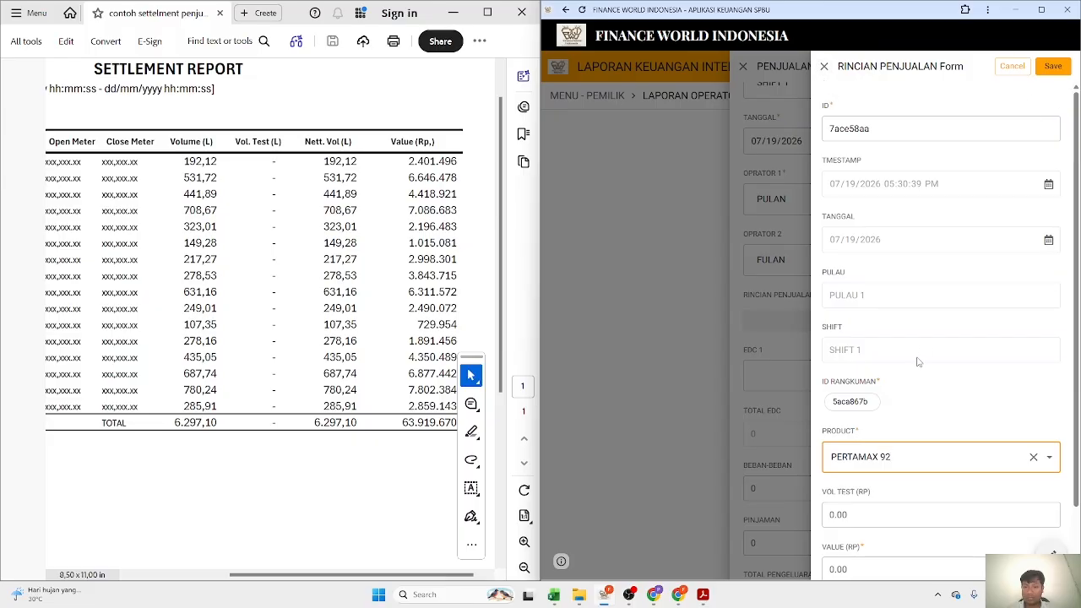
{"action": "scroll", "coordinate": [933, 426], "scroll_direction": "down", "scroll_amount": 1}
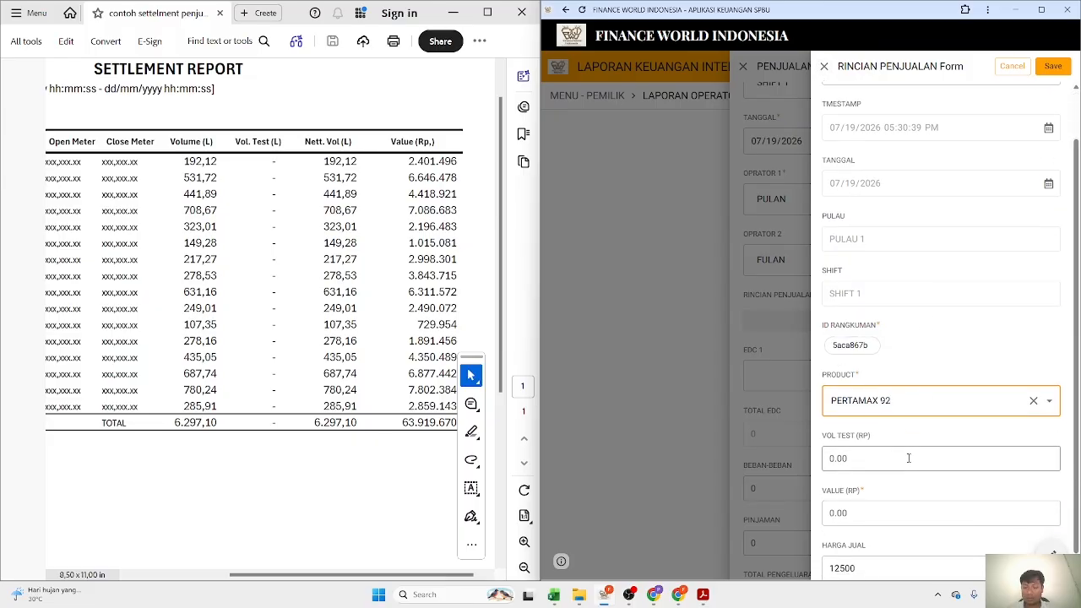
Step: Compare the form's VOL TEST (RP) field with the Vol. Test (L) column in the settlement report
{"action": "left_click", "coordinate": [909, 458]}
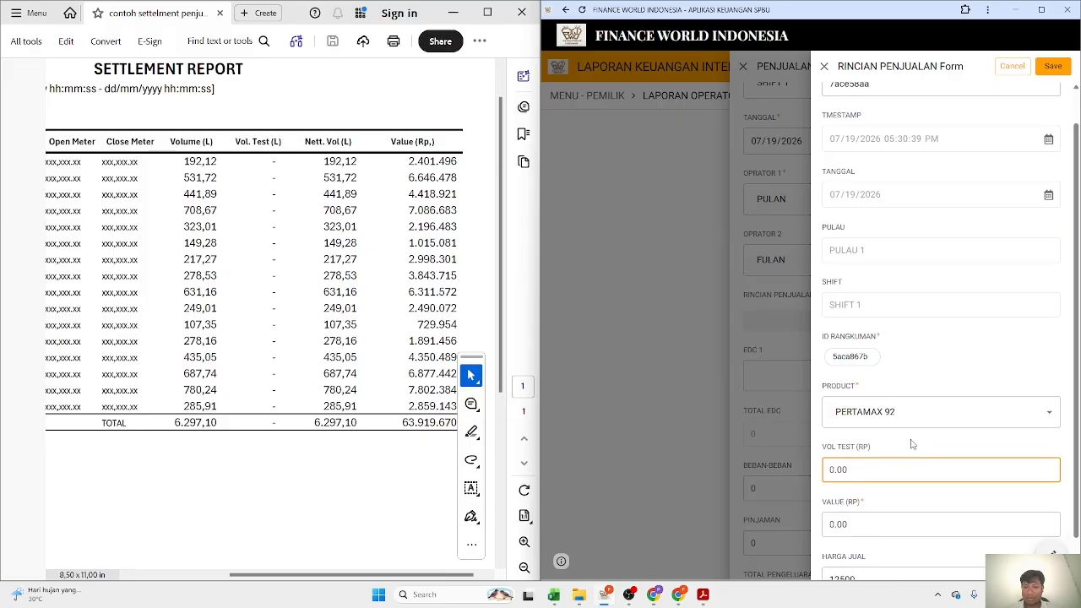
{"action": "scroll", "coordinate": [912, 444], "scroll_direction": "down", "scroll_amount": 1}
{"action": "left_click_drag", "start_coordinate": [1076, 413], "coordinate": [1077, 465]}
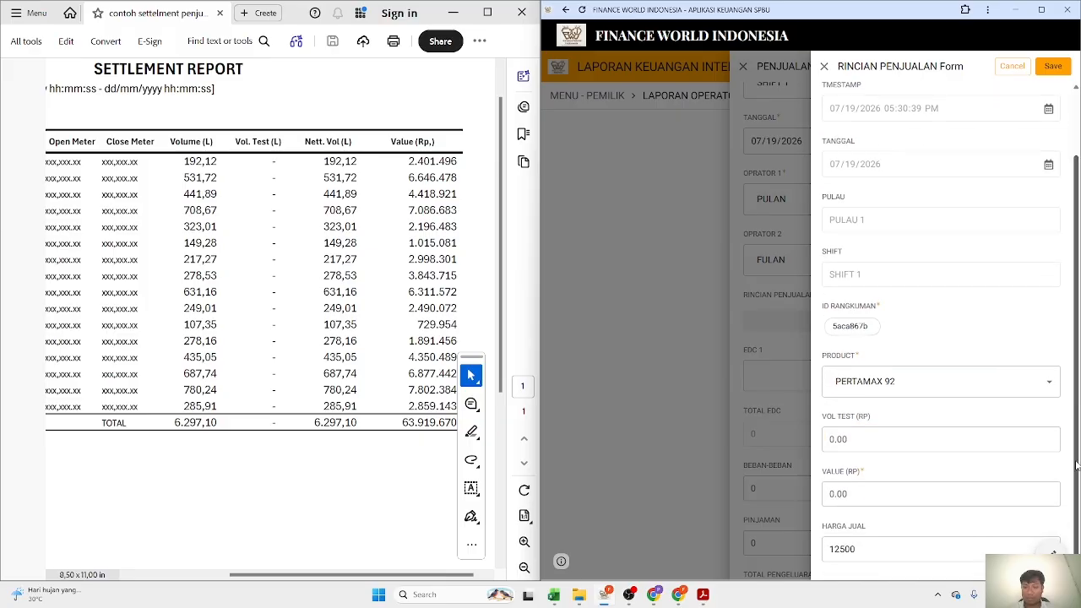
{"action": "left_click_drag", "start_coordinate": [235, 147], "coordinate": [246, 195]}
{"action": "left_click", "coordinate": [247, 150]}
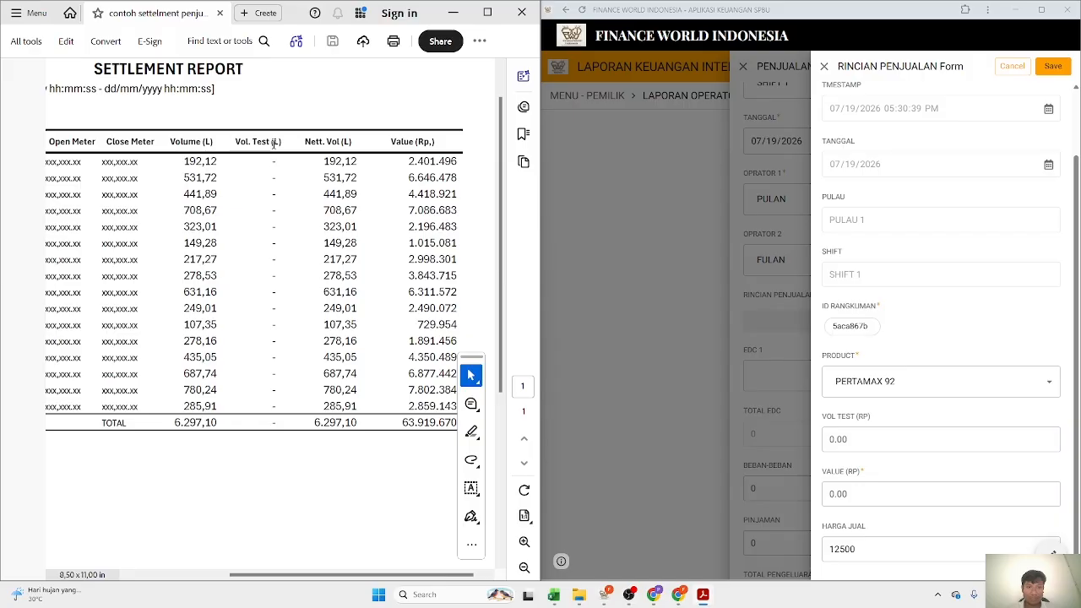
{"action": "left_click_drag", "start_coordinate": [282, 142], "coordinate": [271, 143]}
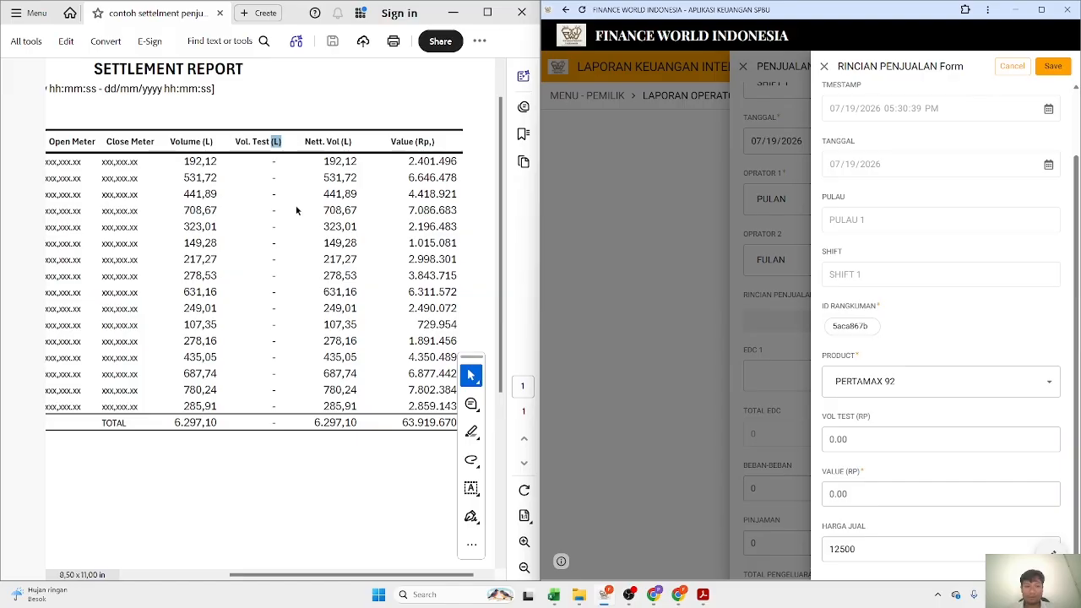
{"action": "left_click", "coordinate": [865, 444]}
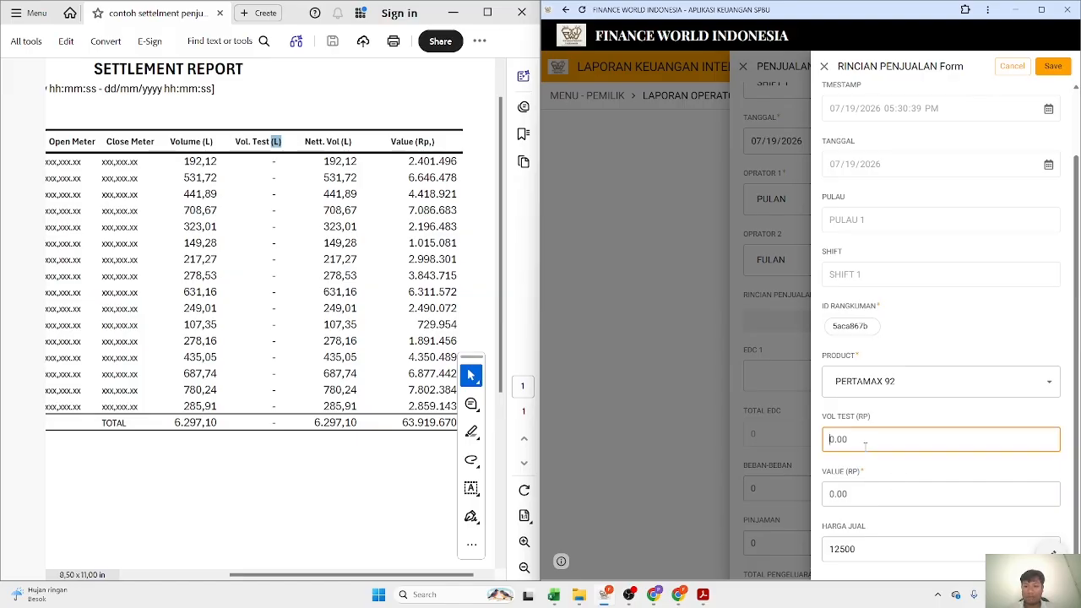
Step: Locate the Pulau 1, hose 1 Pertamax 92 row in the Shift 1 settlement report
{"action": "left_click", "coordinate": [859, 497]}
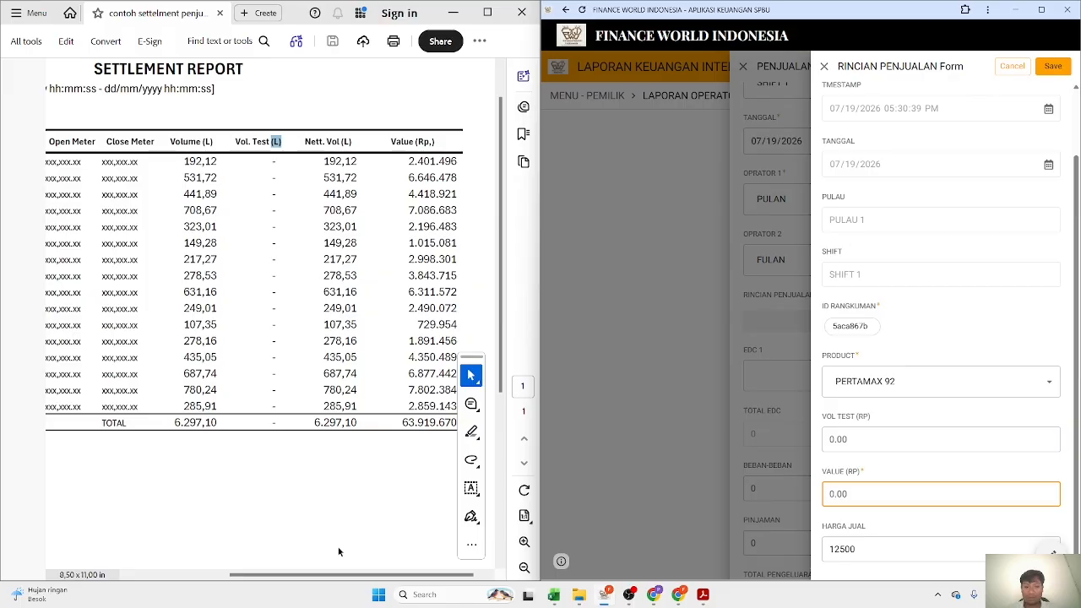
{"action": "left_click_drag", "start_coordinate": [337, 579], "coordinate": [235, 580]}
{"action": "double_click", "coordinate": [131, 88]}
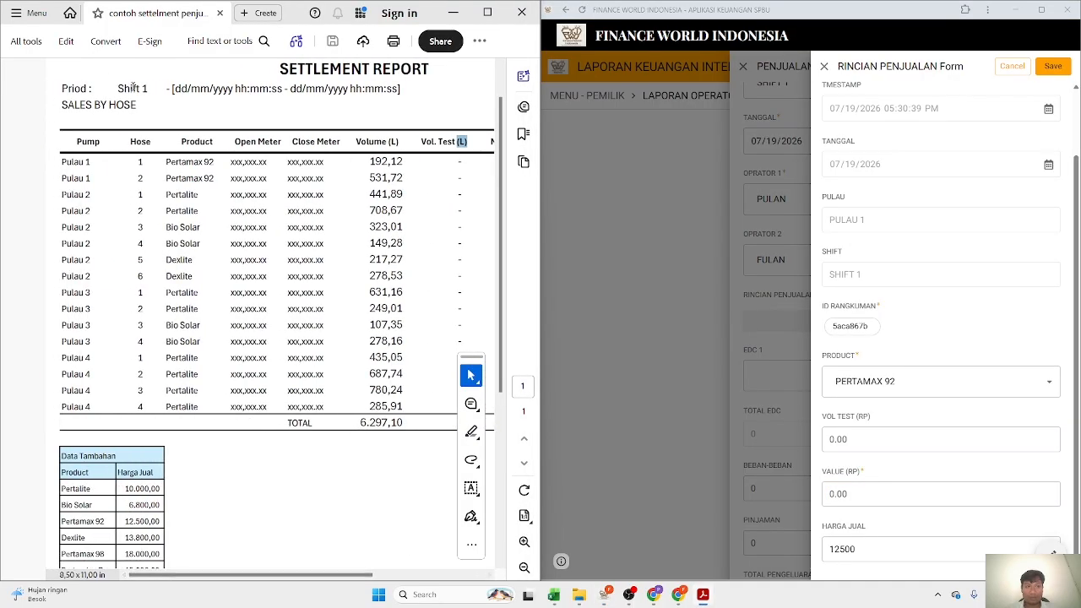
{"action": "left_click", "coordinate": [68, 165]}
{"action": "left_click_drag", "start_coordinate": [63, 161], "coordinate": [403, 161]}
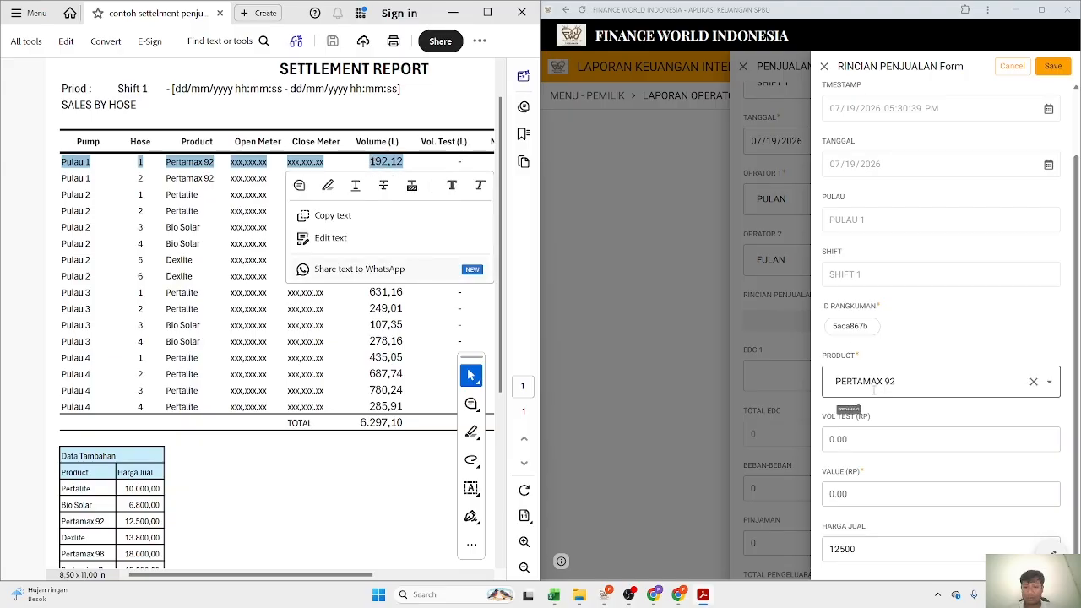
{"action": "left_click", "coordinate": [273, 433]}
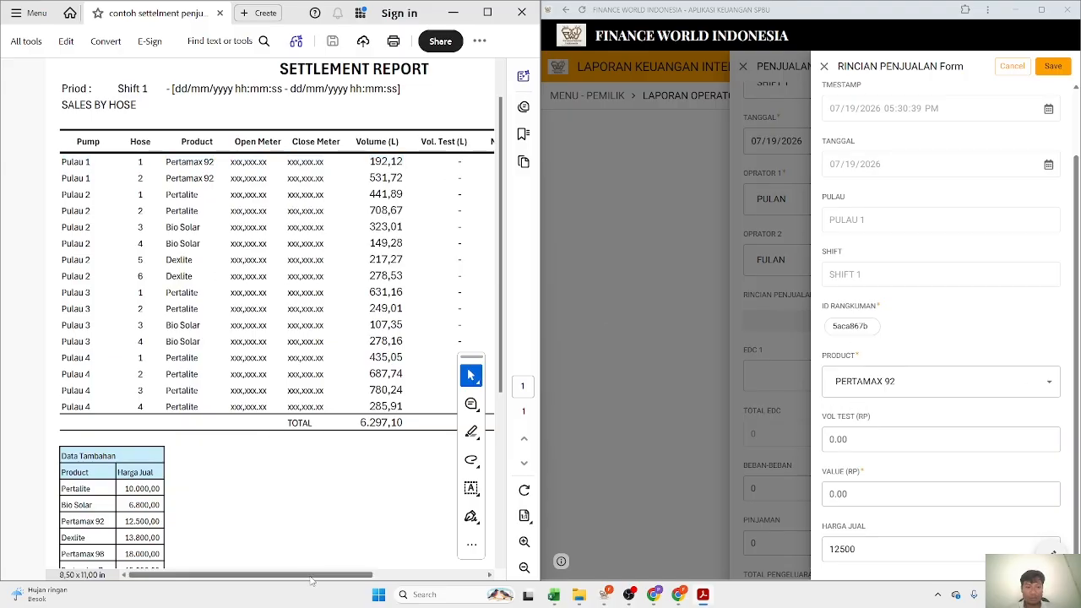
Step: Copy the Pulau 1, hose 1 value from the settlement report into VALUE (RP) as 2401496 and save the sales detail
{"action": "left_click_drag", "start_coordinate": [307, 575], "coordinate": [420, 574]}
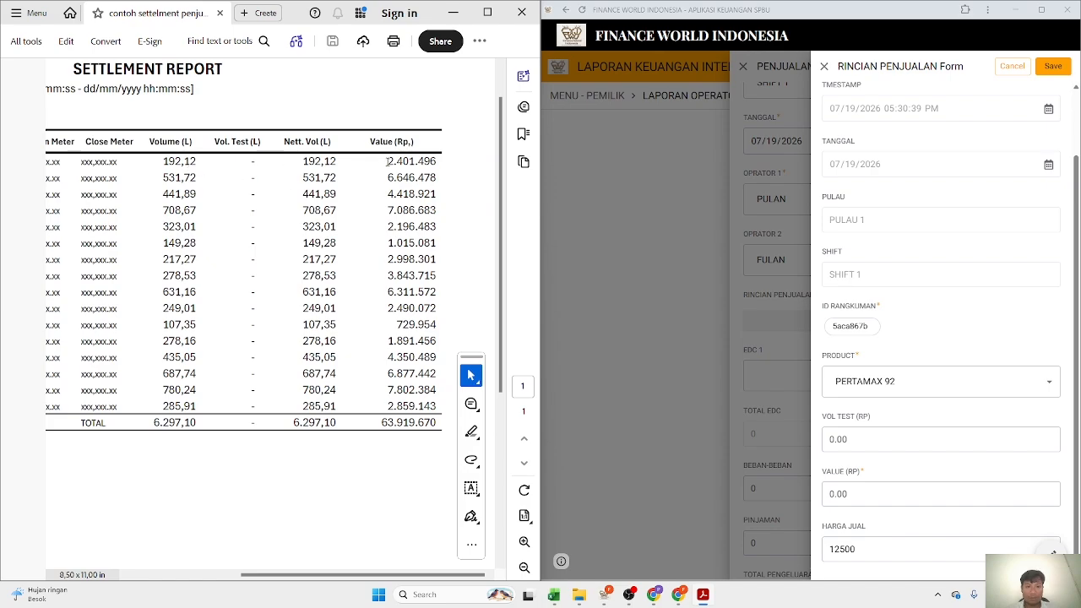
{"action": "left_click_drag", "start_coordinate": [387, 160], "coordinate": [437, 162]}
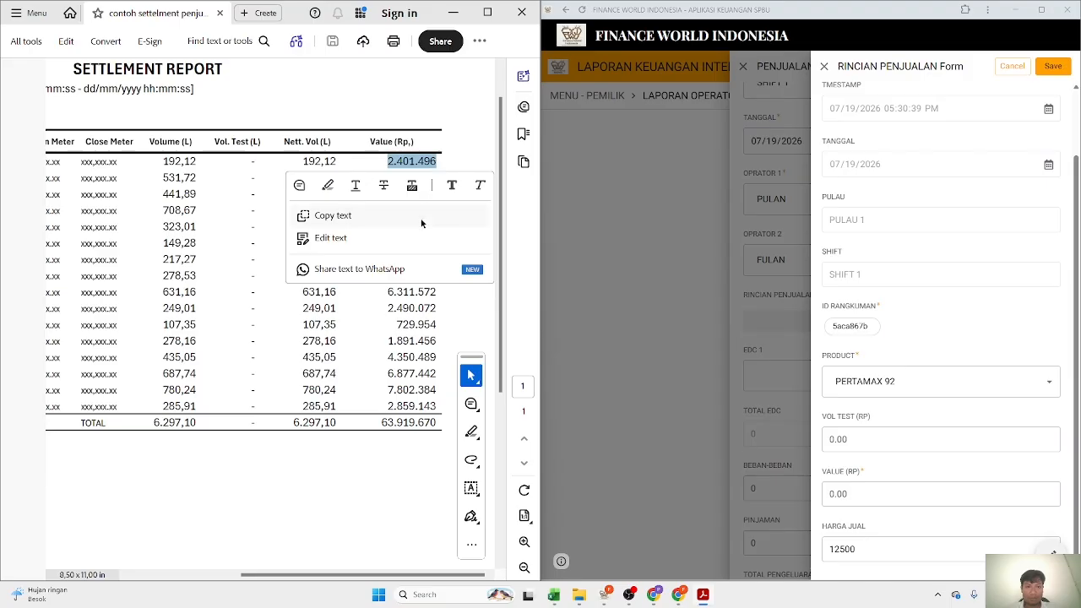
{"action": "key", "text": "ctrl+c"}
{"action": "left_click", "coordinate": [912, 498]}
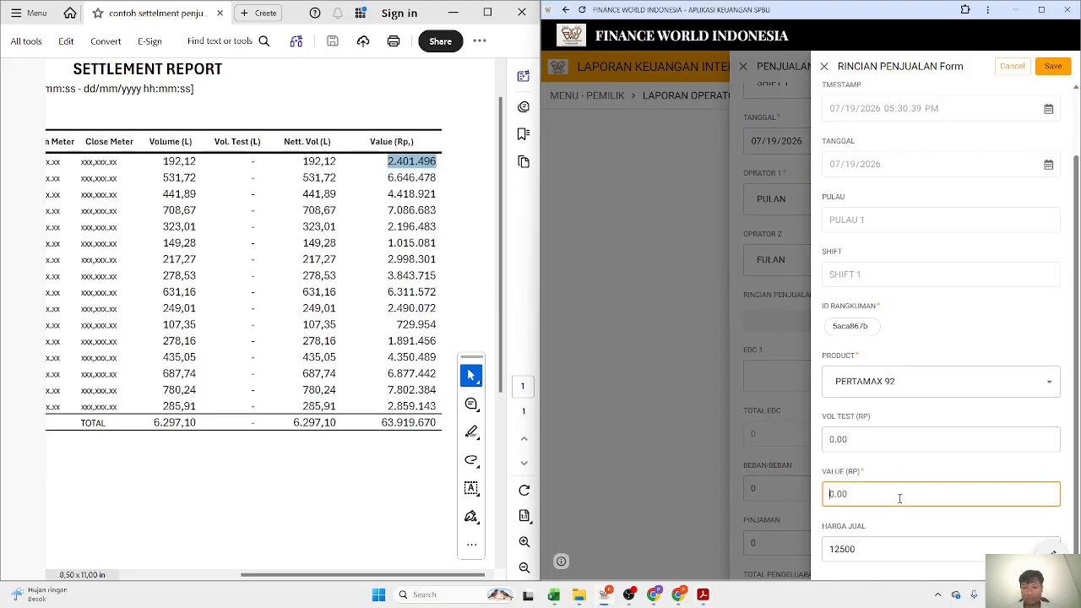
{"action": "key", "text": "ctrl+v"}
{"action": "key", "text": "BackSpace"}
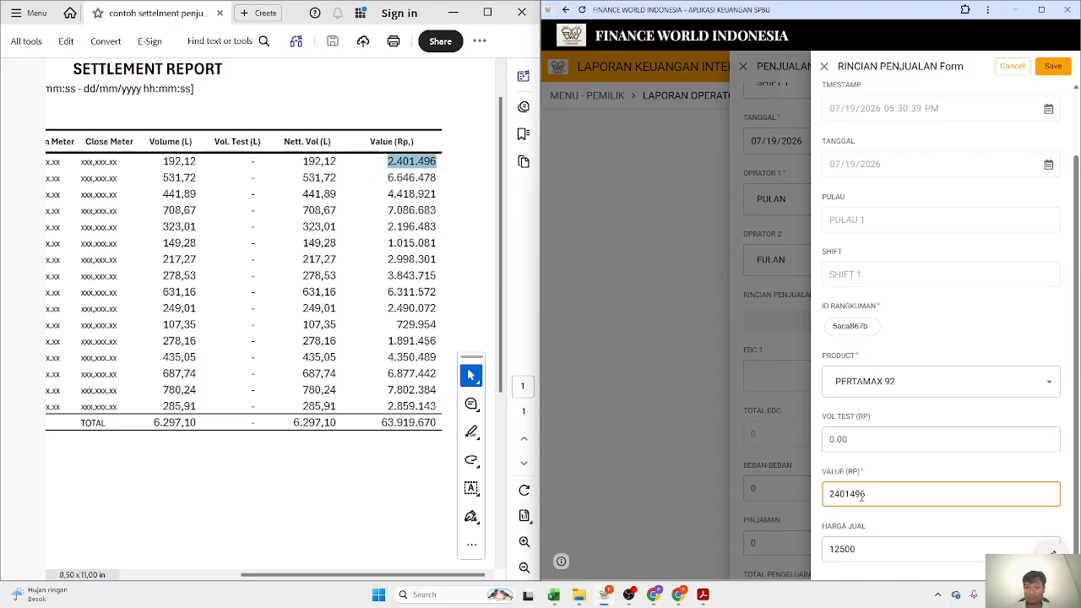
{"action": "key", "text": "Return"}
{"action": "scroll", "coordinate": [846, 497], "scroll_direction": "down", "scroll_amount": 1}
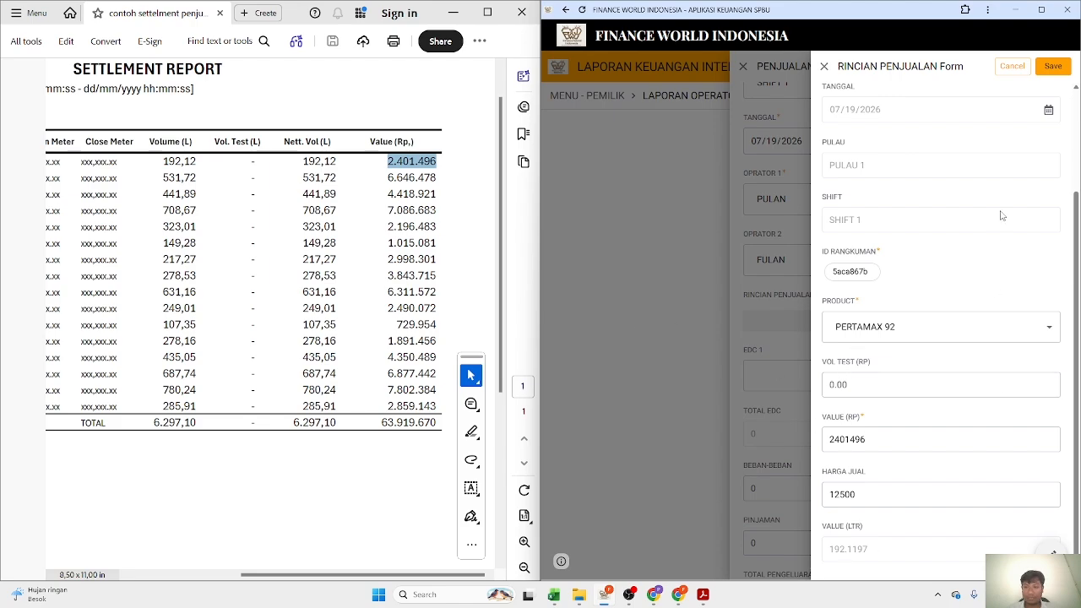
{"action": "left_click", "coordinate": [1052, 66]}
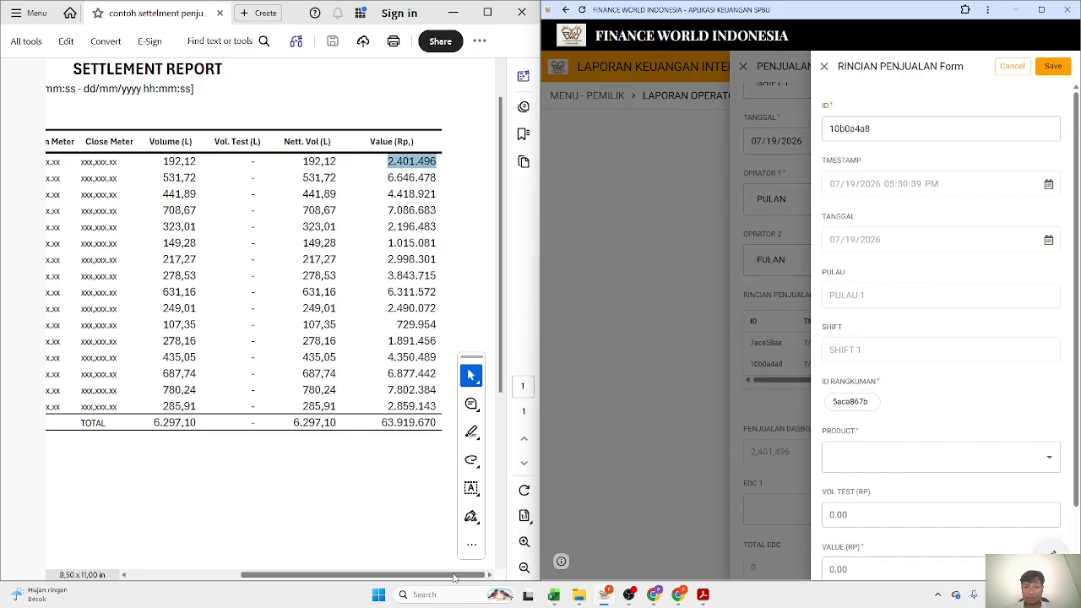
Step: Set the second sales detail's product to PERTAMAX 92, matching Pulau 1, hose 2 in the settlement report
{"action": "left_click_drag", "start_coordinate": [448, 575], "coordinate": [331, 589]}
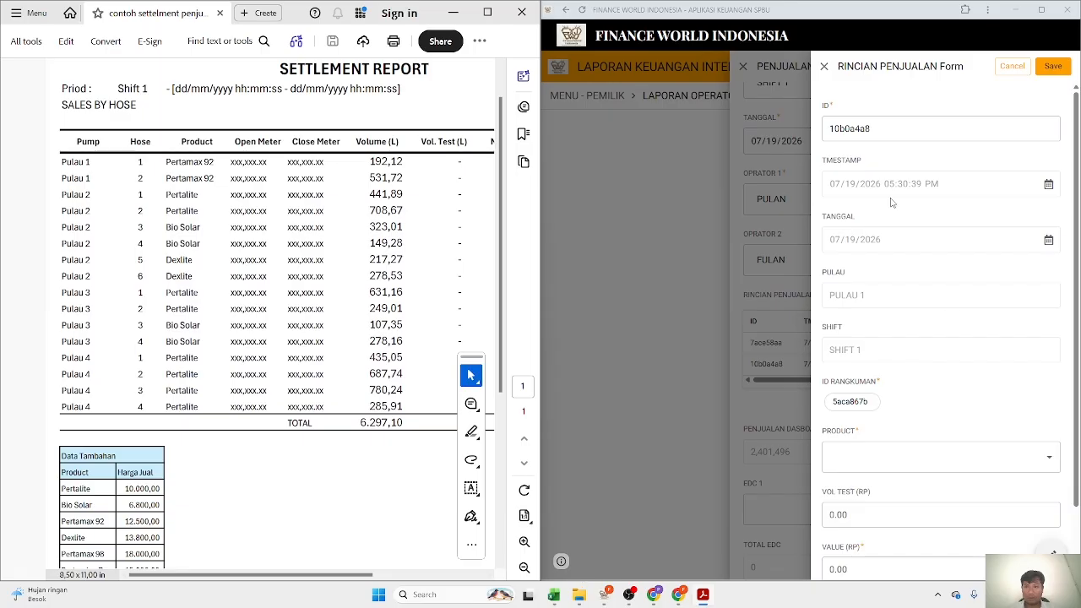
{"action": "left_click", "coordinate": [900, 459]}
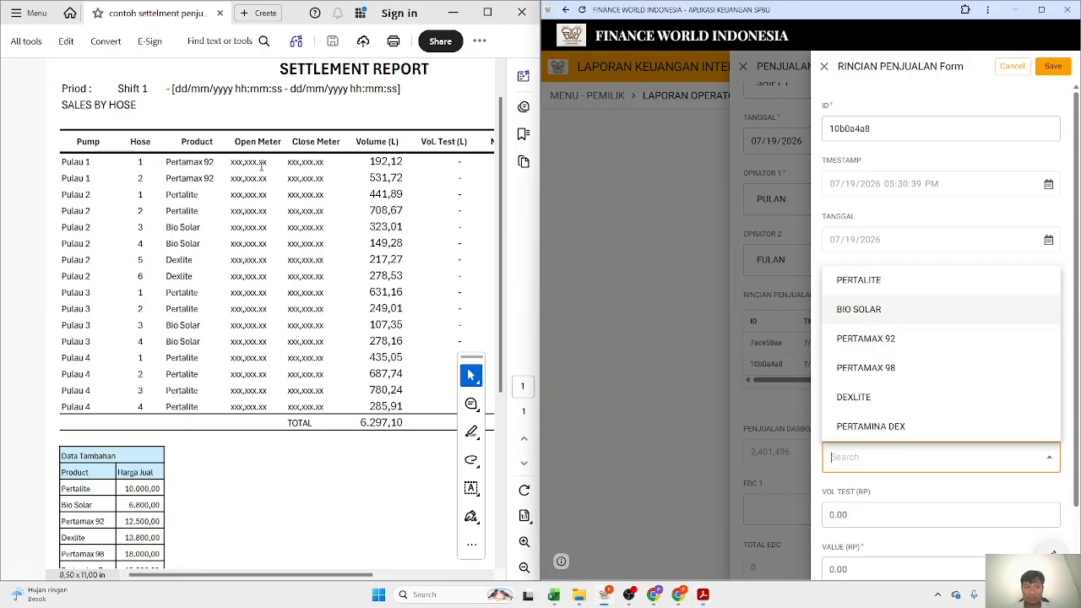
{"action": "left_click", "coordinate": [888, 339]}
{"action": "left_click", "coordinate": [893, 514]}
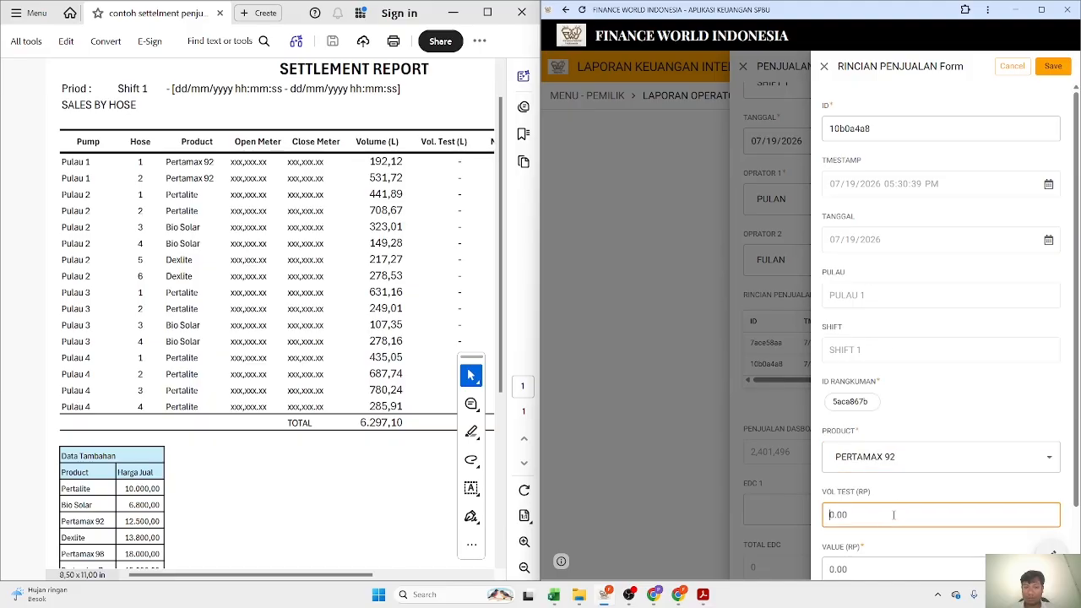
Step: Copy the Pulau 1, hose 2 value from the settlement report into VALUE (RP) as 6646478 and save the sales detail
{"action": "left_click_drag", "start_coordinate": [257, 567], "coordinate": [355, 567]}
{"action": "double_click", "coordinate": [438, 160]}
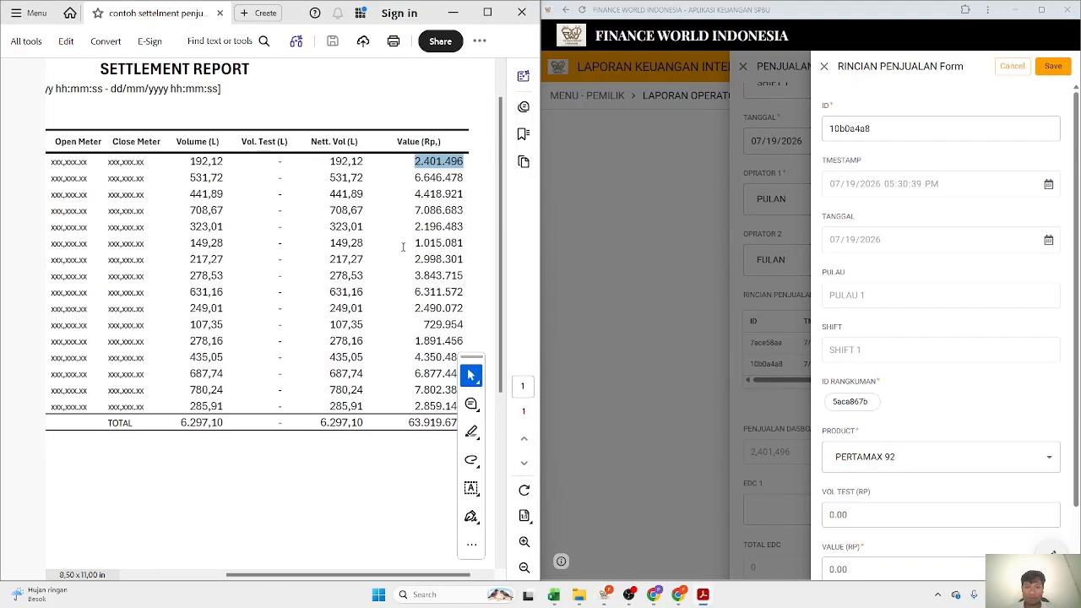
{"action": "double_click", "coordinate": [438, 177]}
{"action": "left_click", "coordinate": [457, 232]}
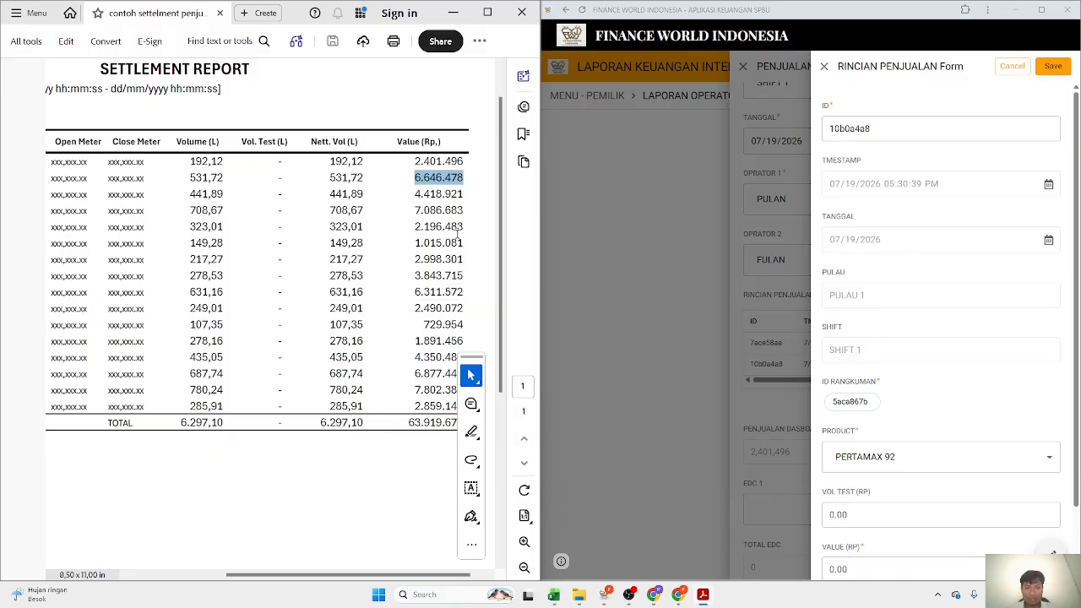
{"action": "left_click", "coordinate": [876, 517]}
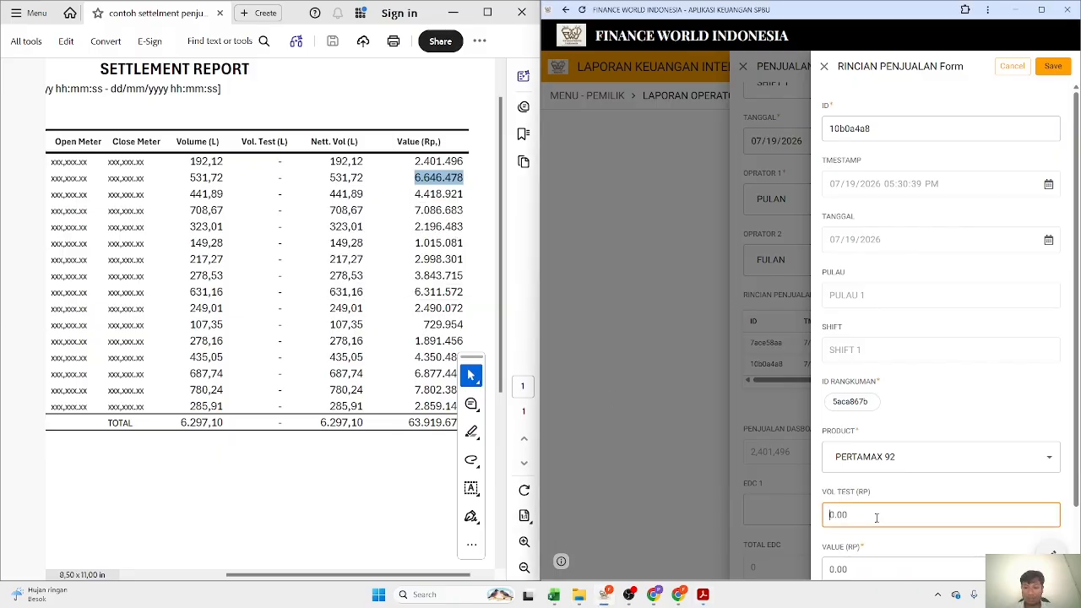
{"action": "left_click", "coordinate": [879, 560]}
{"action": "scroll", "coordinate": [878, 559], "scroll_direction": "down", "scroll_amount": 1}
{"action": "key", "text": "ctrl+v"}
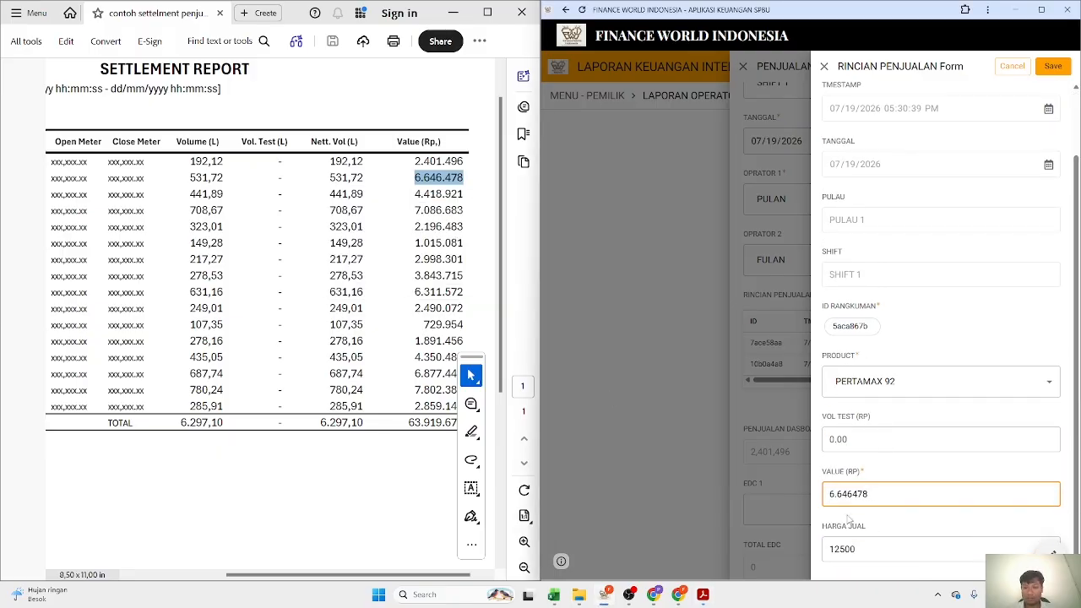
{"action": "key", "text": "BackSpace"}
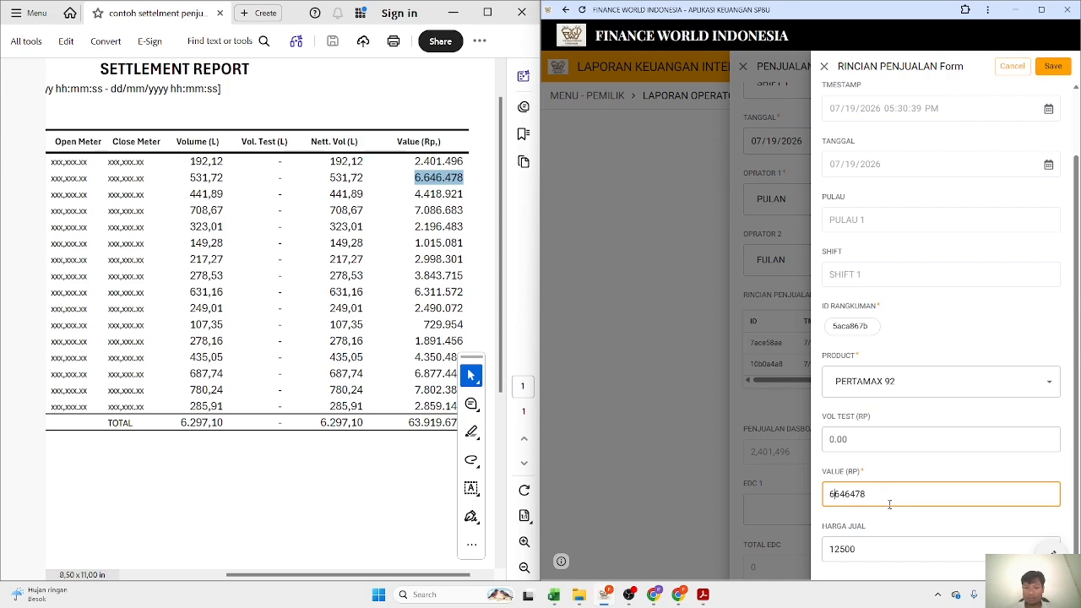
{"action": "left_click", "coordinate": [887, 513]}
{"action": "scroll", "coordinate": [886, 516], "scroll_direction": "down", "scroll_amount": 1}
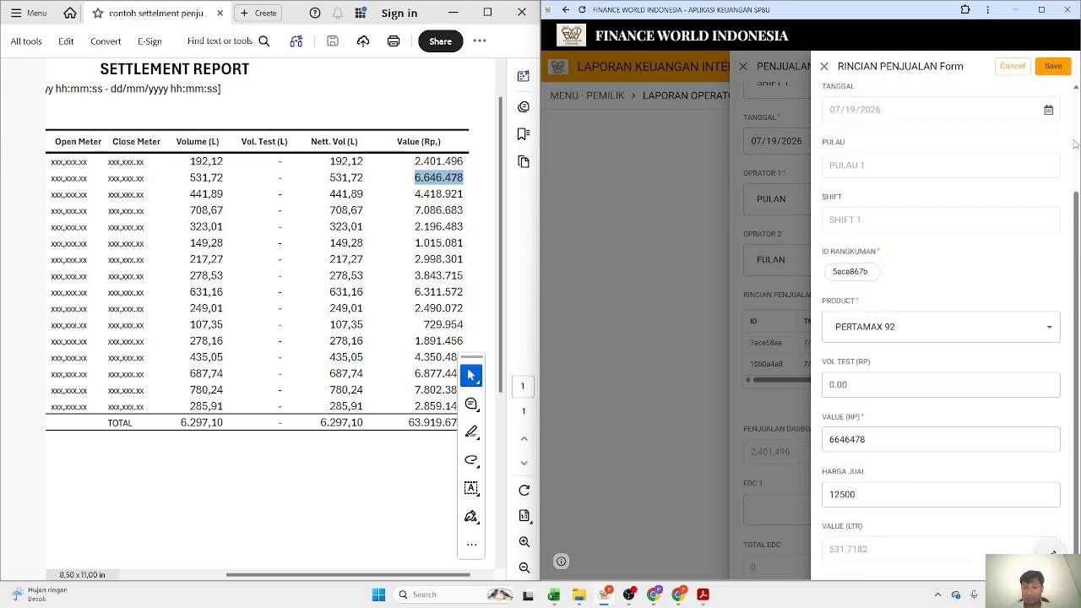
{"action": "left_click", "coordinate": [1053, 67]}
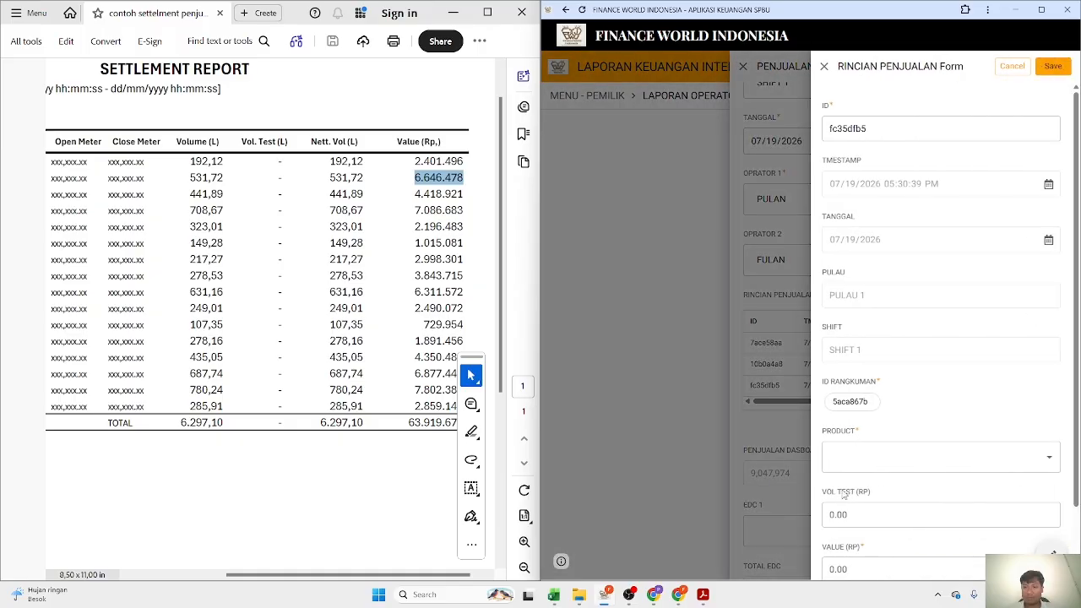
Step: Cancel the blank third sales detail and review the saved entries in the RINCIAN PENJUALAN table
{"action": "left_click_drag", "start_coordinate": [265, 576], "coordinate": [335, 593]}
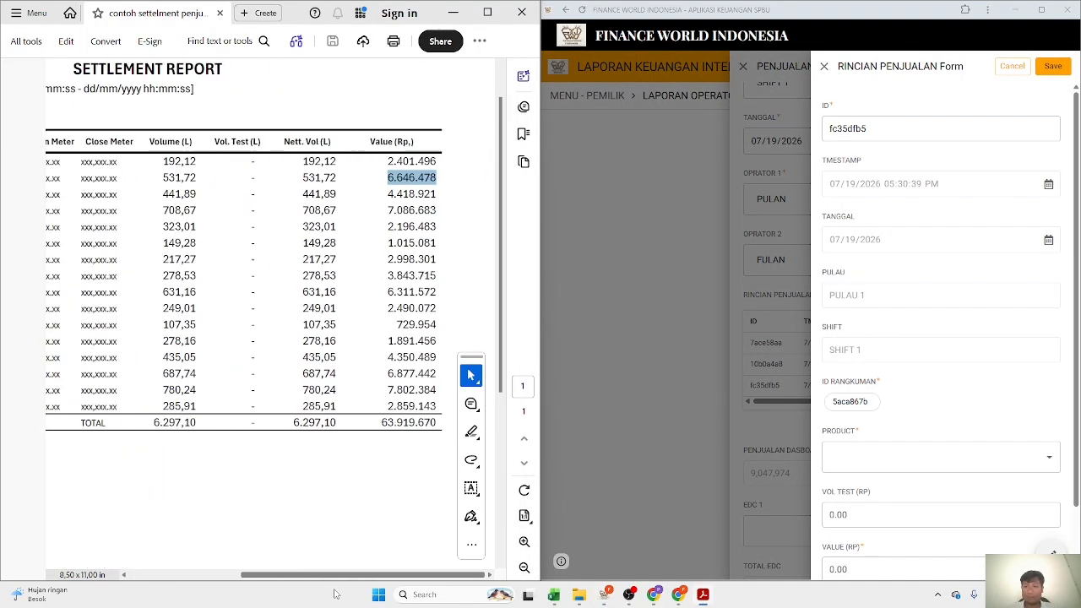
{"action": "left_click", "coordinate": [1016, 68]}
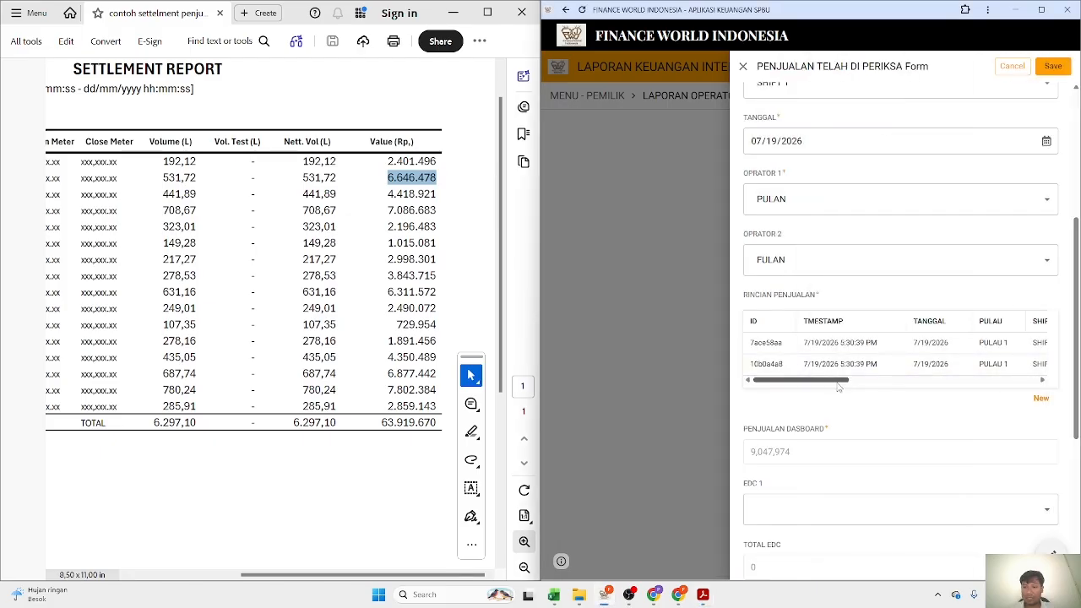
{"action": "left_click_drag", "start_coordinate": [838, 385], "coordinate": [1026, 384]}
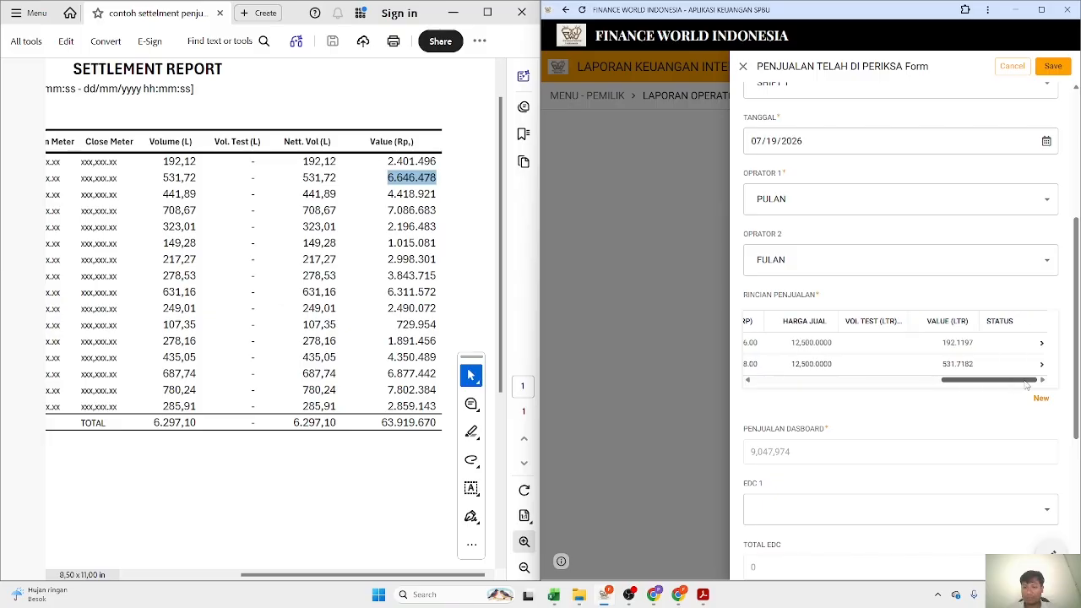
{"action": "scroll", "coordinate": [853, 421], "scroll_direction": "down", "scroll_amount": 1}
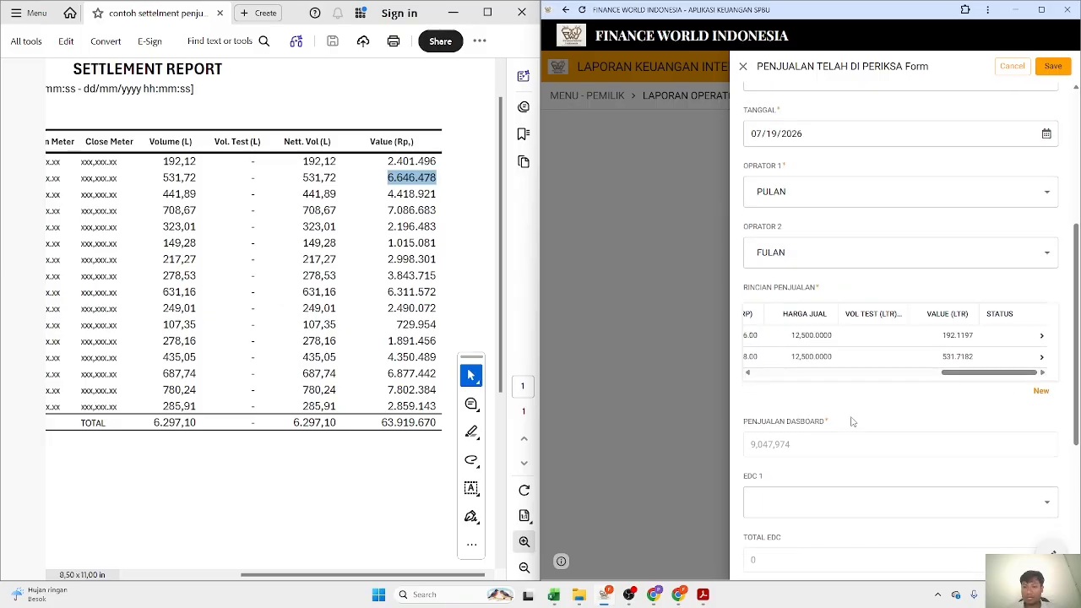
{"action": "scroll", "coordinate": [853, 422], "scroll_direction": "down", "scroll_amount": 1}
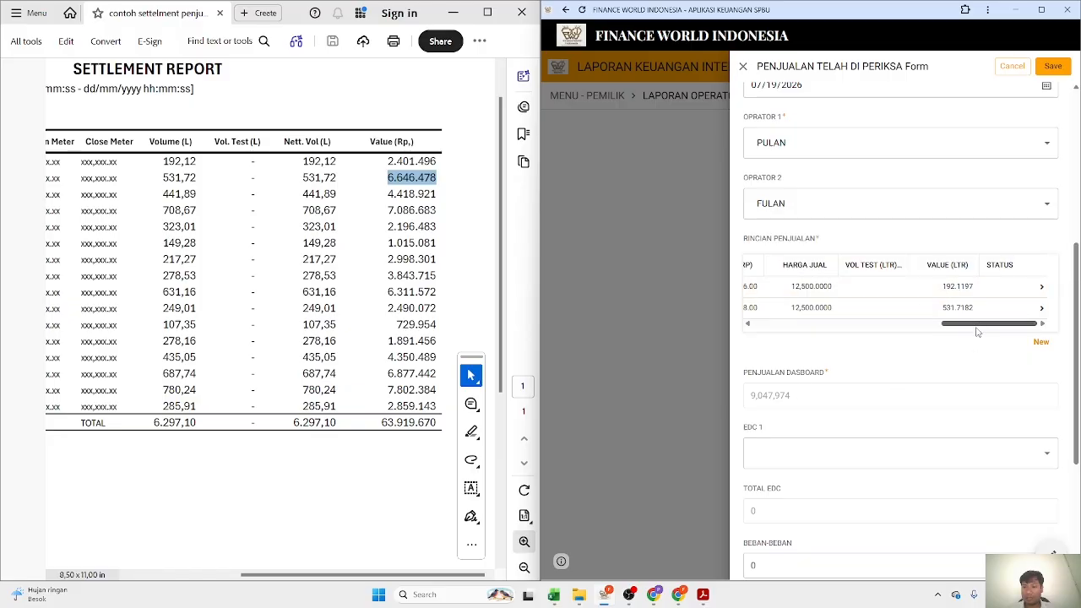
{"action": "scroll", "coordinate": [977, 330], "scroll_direction": "left", "scroll_amount": 5}
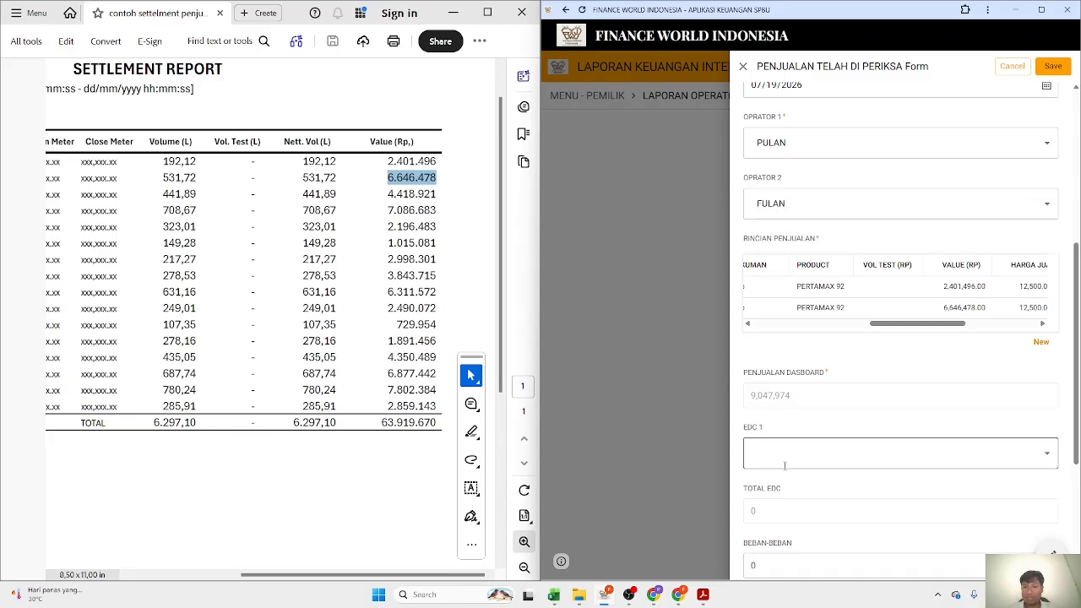
Step: Start creating a new account for the operator report's EDC 1 field
{"action": "scroll", "coordinate": [831, 452], "scroll_direction": "down", "scroll_amount": 1}
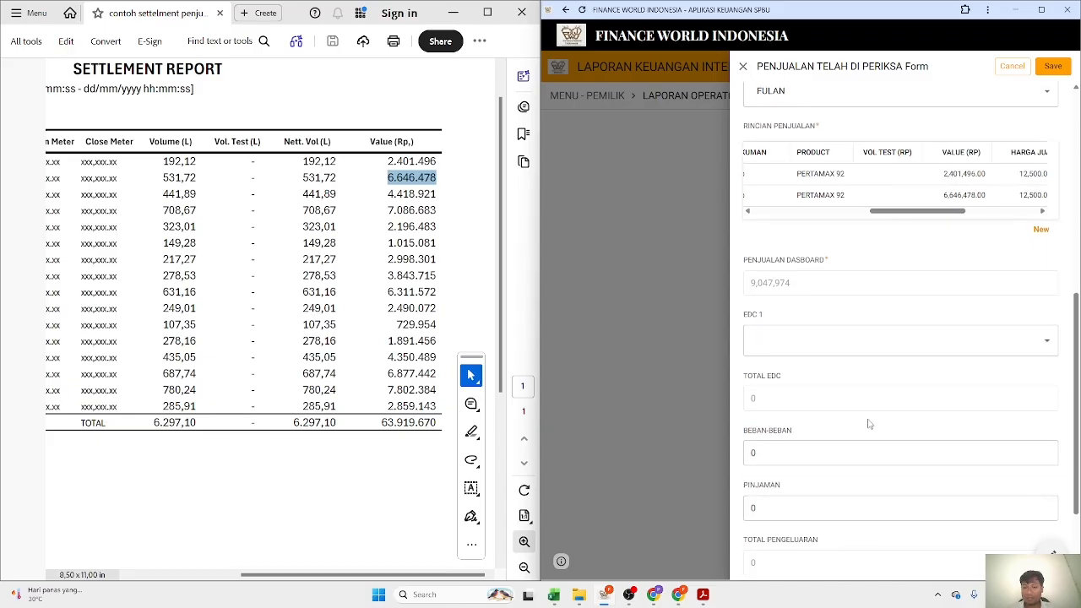
{"action": "left_click", "coordinate": [796, 336]}
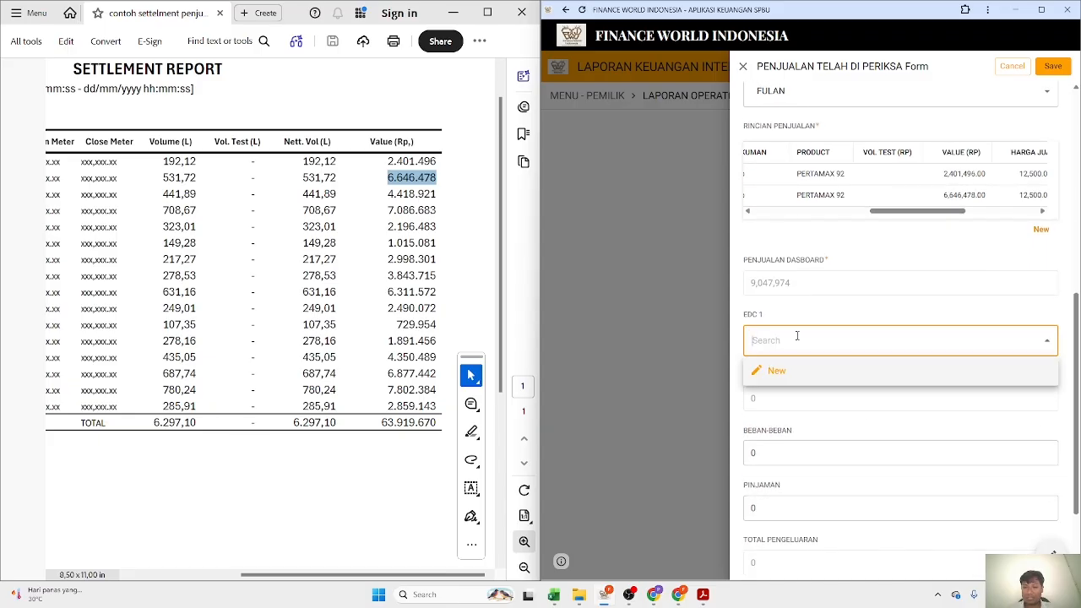
{"action": "left_click", "coordinate": [809, 302]}
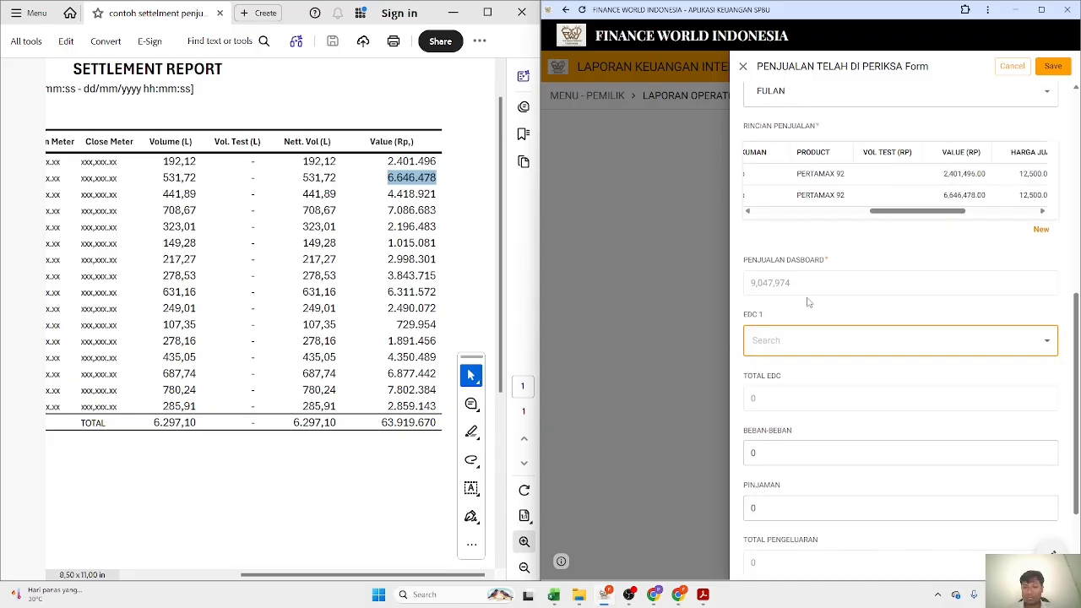
{"action": "left_click", "coordinate": [799, 342]}
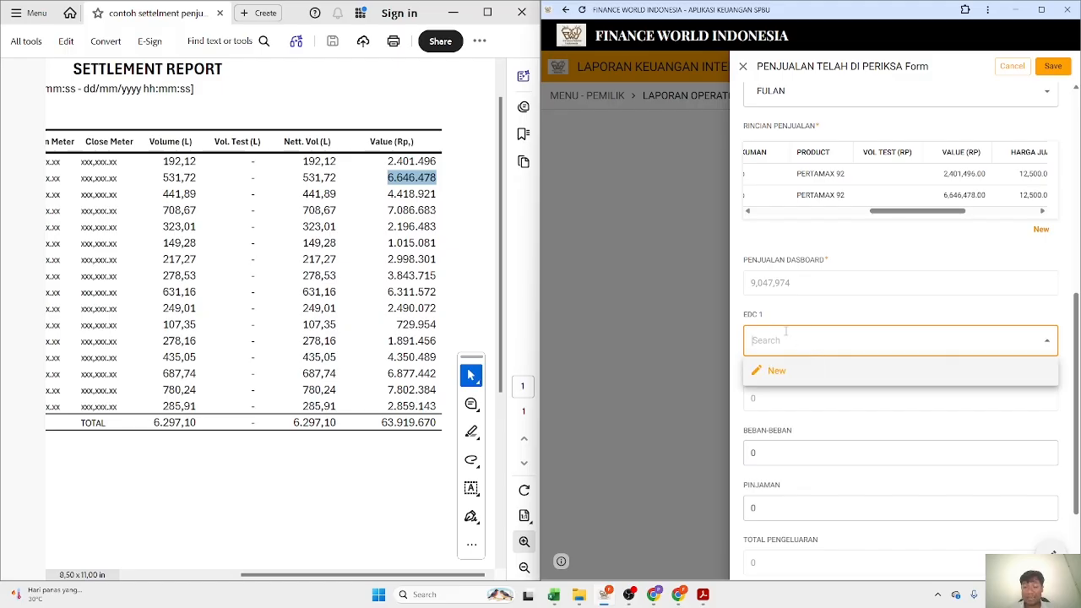
{"action": "left_click", "coordinate": [884, 344]}
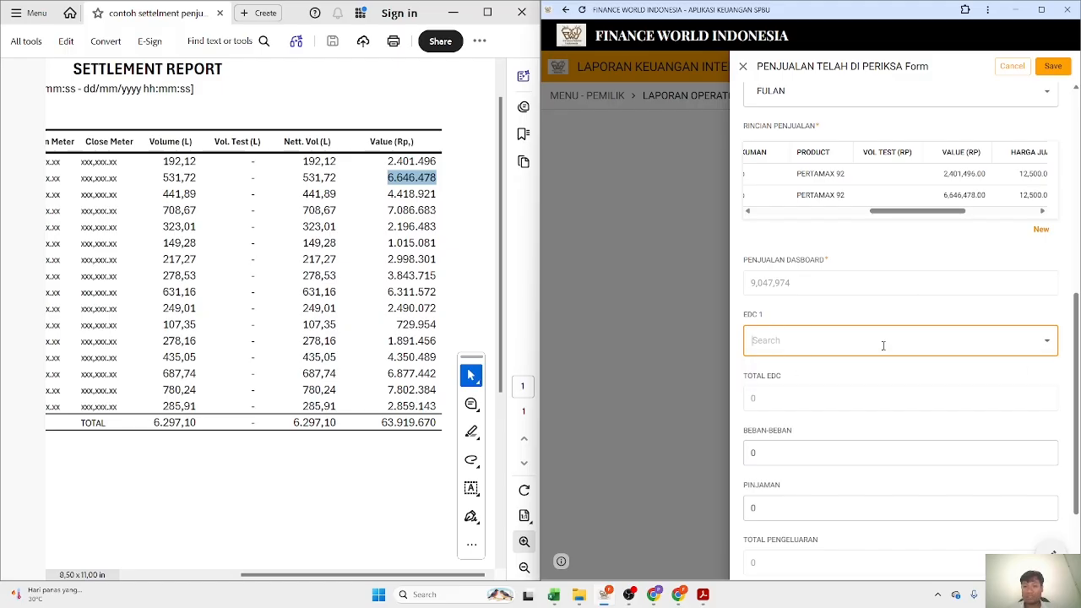
{"action": "left_click", "coordinate": [883, 345]}
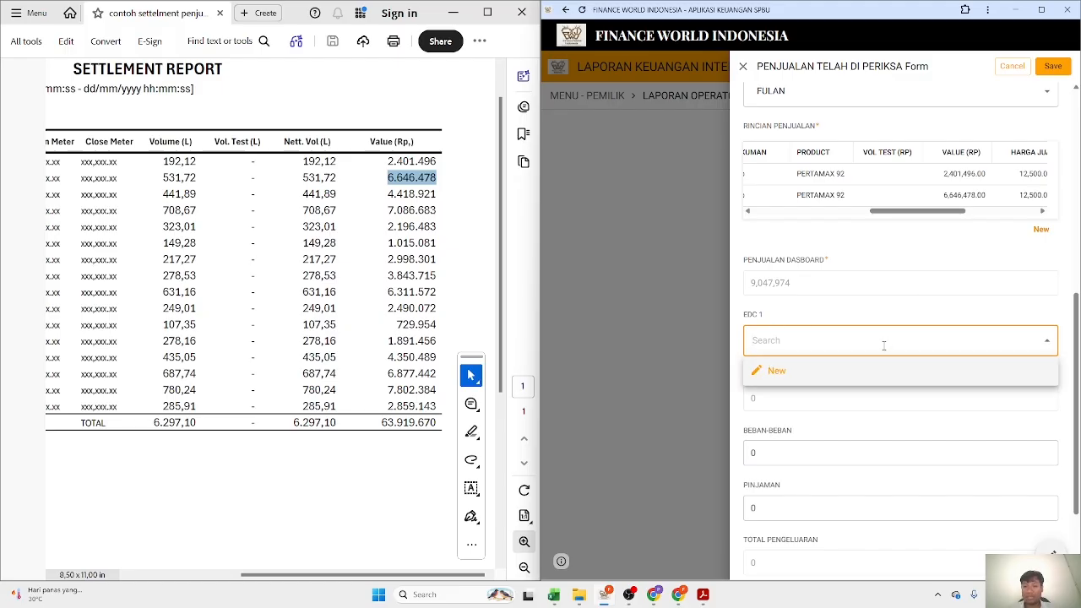
{"action": "left_click", "coordinate": [780, 380]}
Step: Set the new account's KELOMPOK to 2-EDC and its AKUN number to 2001
{"action": "left_click", "coordinate": [878, 131]}
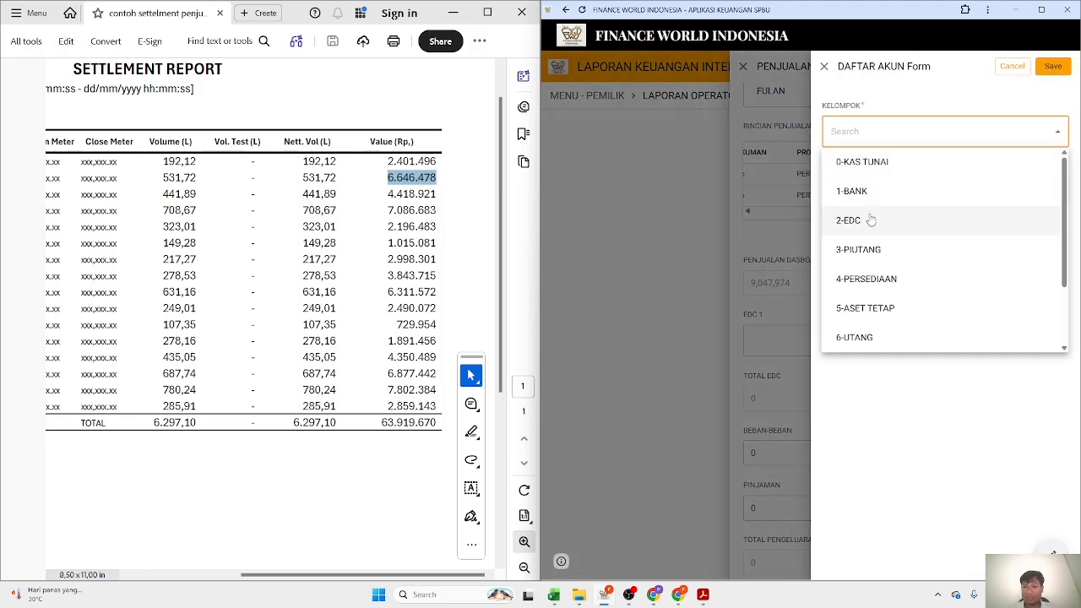
{"action": "left_click", "coordinate": [870, 220]}
{"action": "left_click", "coordinate": [854, 187]}
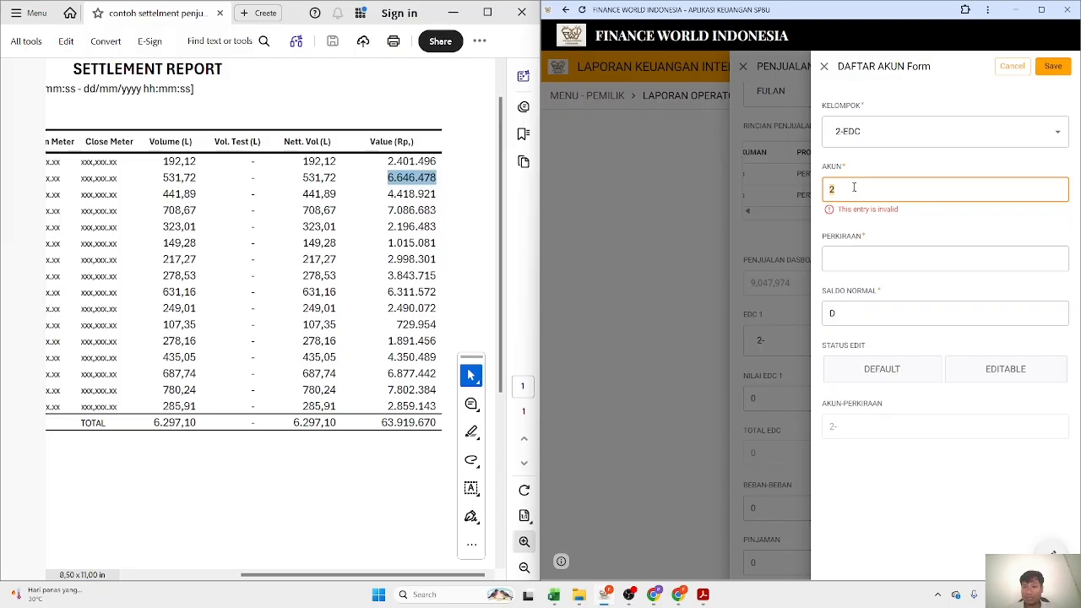
{"action": "left_click", "coordinate": [856, 190]}
{"action": "type", "text": "001"}
{"action": "left_click", "coordinate": [844, 267]}
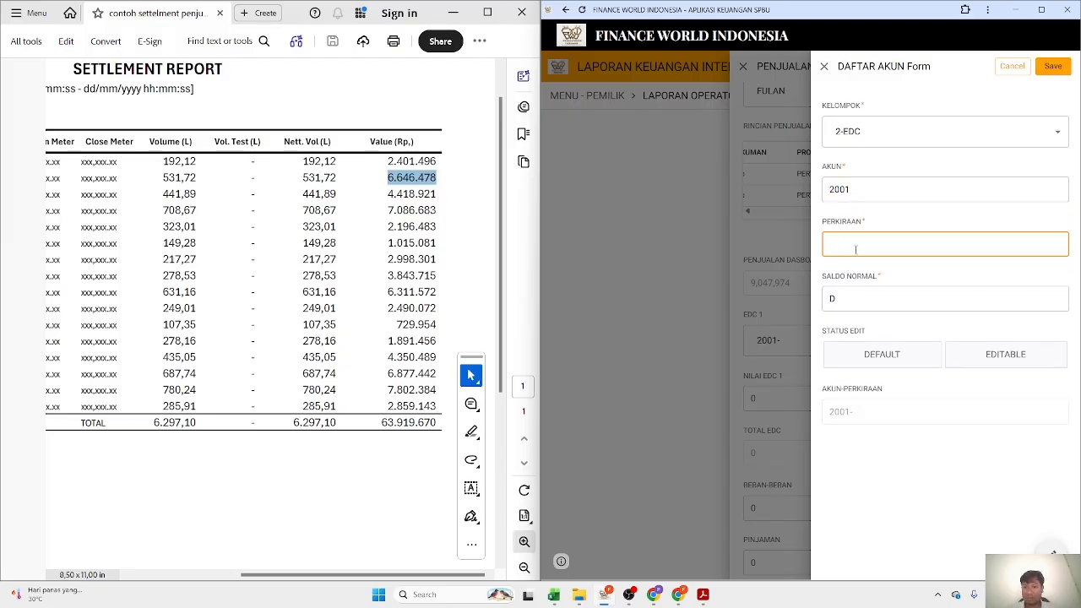
Step: Set the new account's PERKIRAAN to EDC BRI and its STATUS EDIT to EDITABLE, and save the account
{"action": "type", "text": "EDC BRI"}
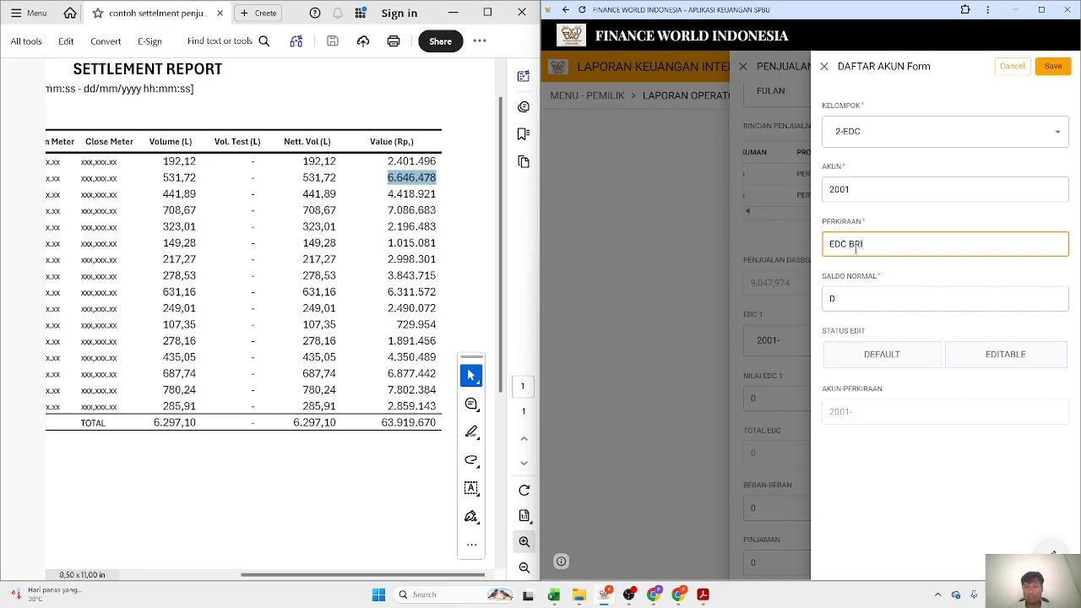
{"action": "left_click", "coordinate": [1009, 355]}
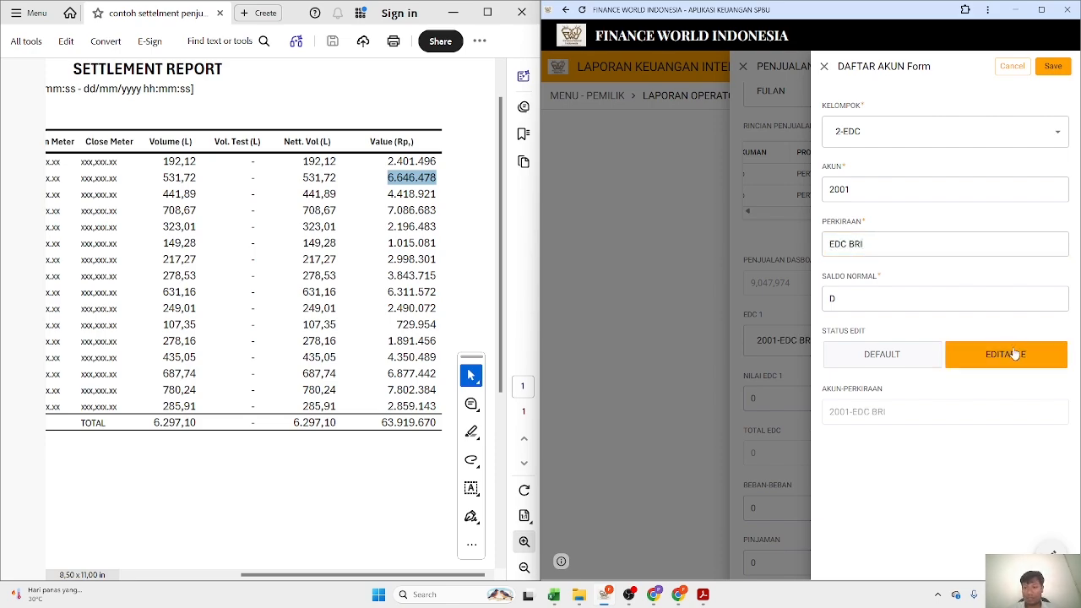
{"action": "left_click", "coordinate": [1054, 67]}
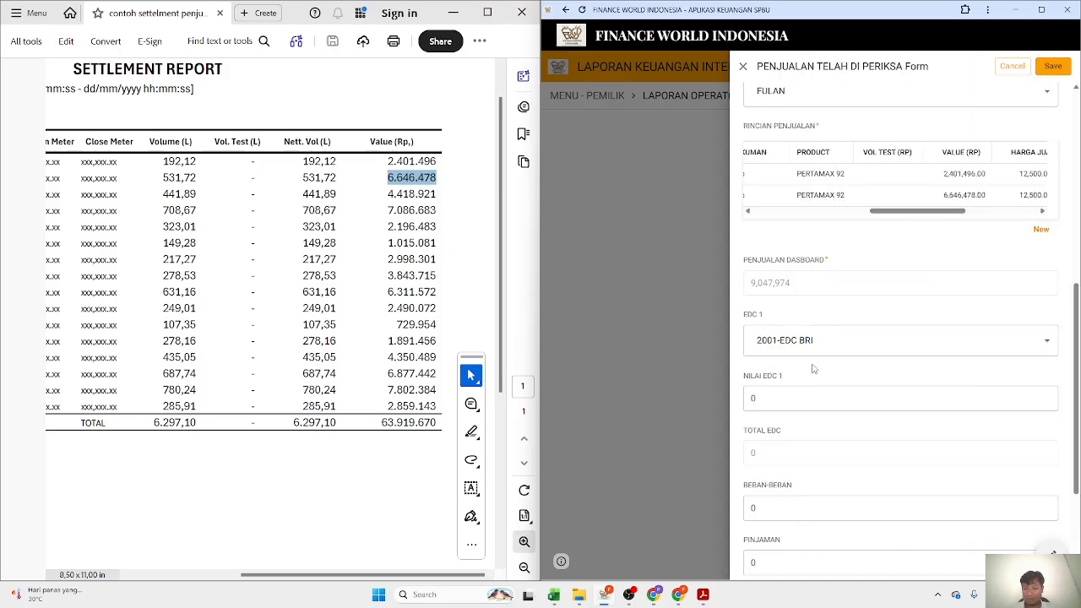
Step: Set NILAI EDC 1 to 500000 in the operator report
{"action": "scroll", "coordinate": [813, 366], "scroll_direction": "down", "scroll_amount": 2}
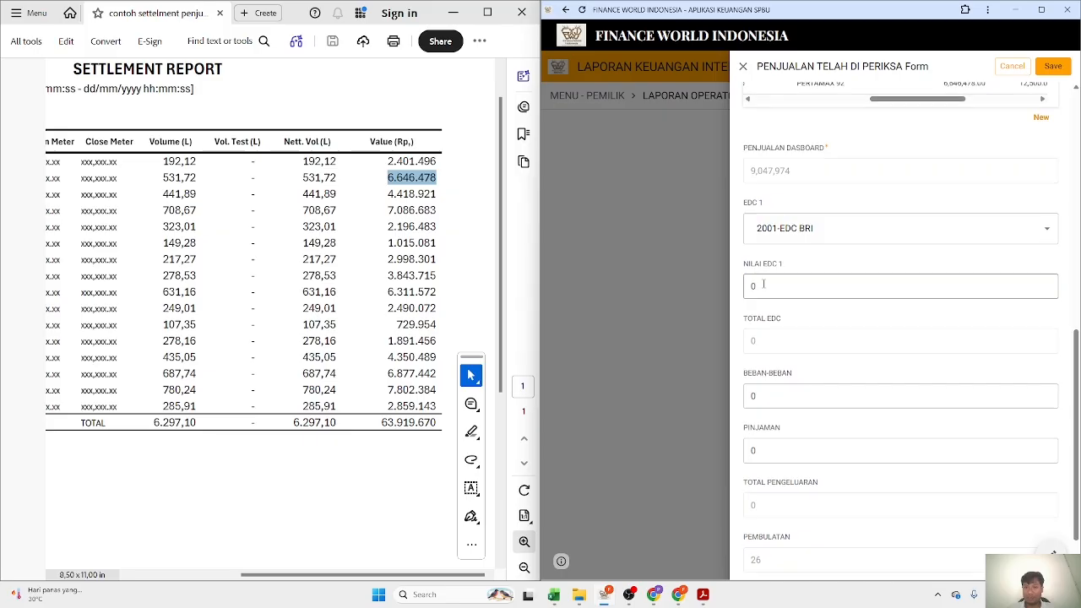
{"action": "scroll", "coordinate": [769, 296], "scroll_direction": "up", "scroll_amount": 1}
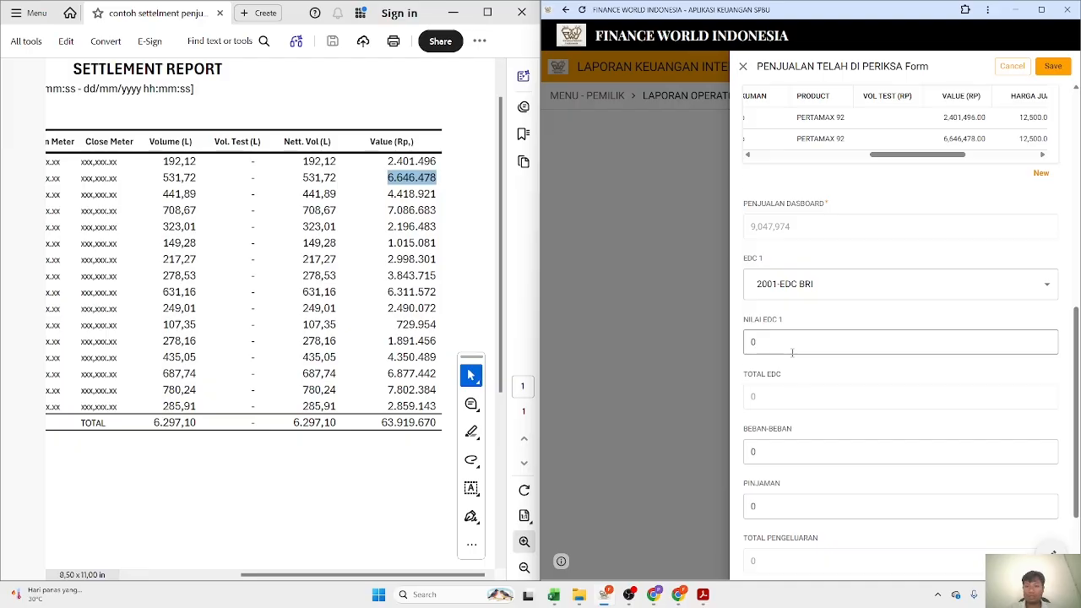
{"action": "left_click", "coordinate": [792, 353]}
{"action": "type", "text": "500000"}
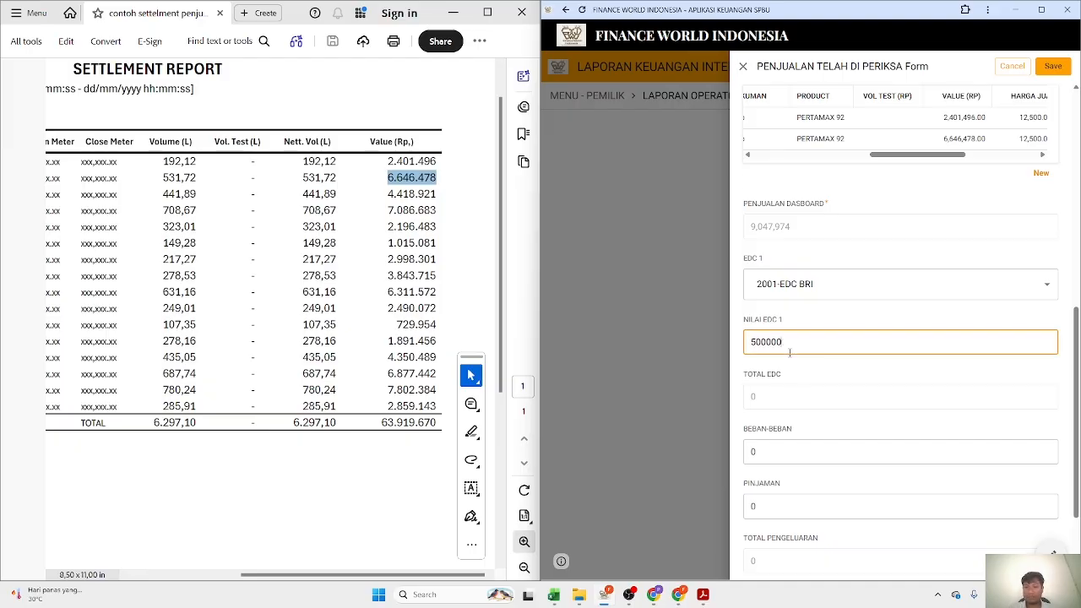
{"action": "left_click", "coordinate": [838, 371]}
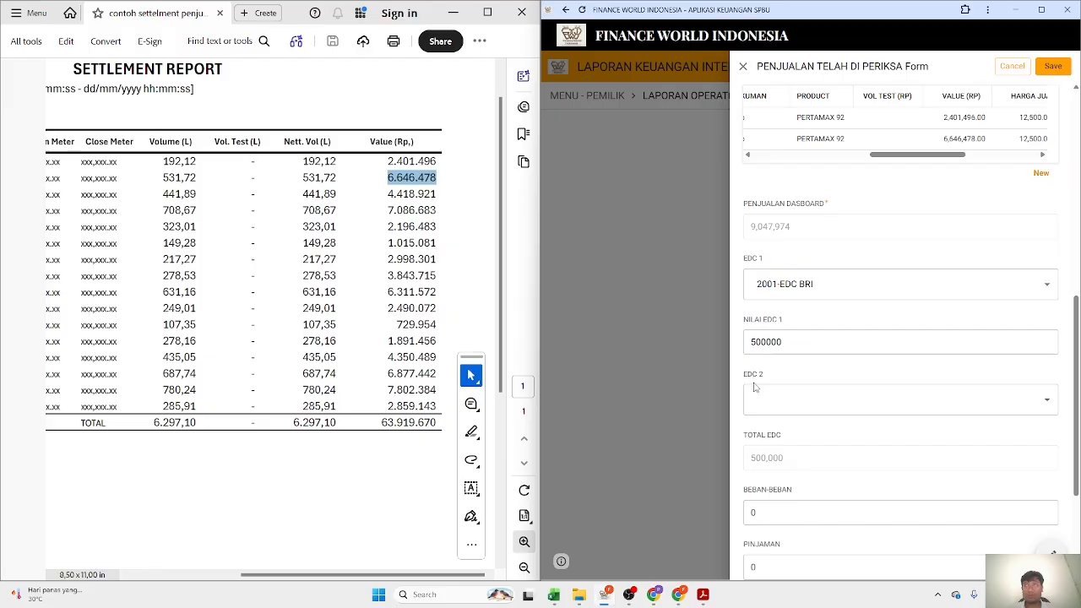
{"action": "left_click", "coordinate": [794, 403]}
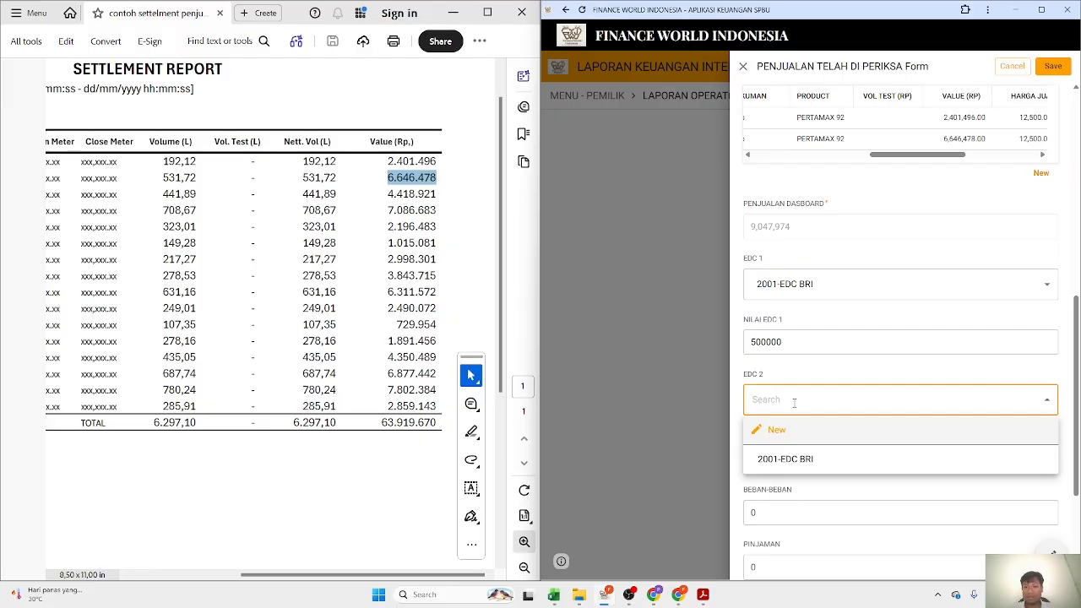
{"action": "left_click", "coordinate": [799, 455]}
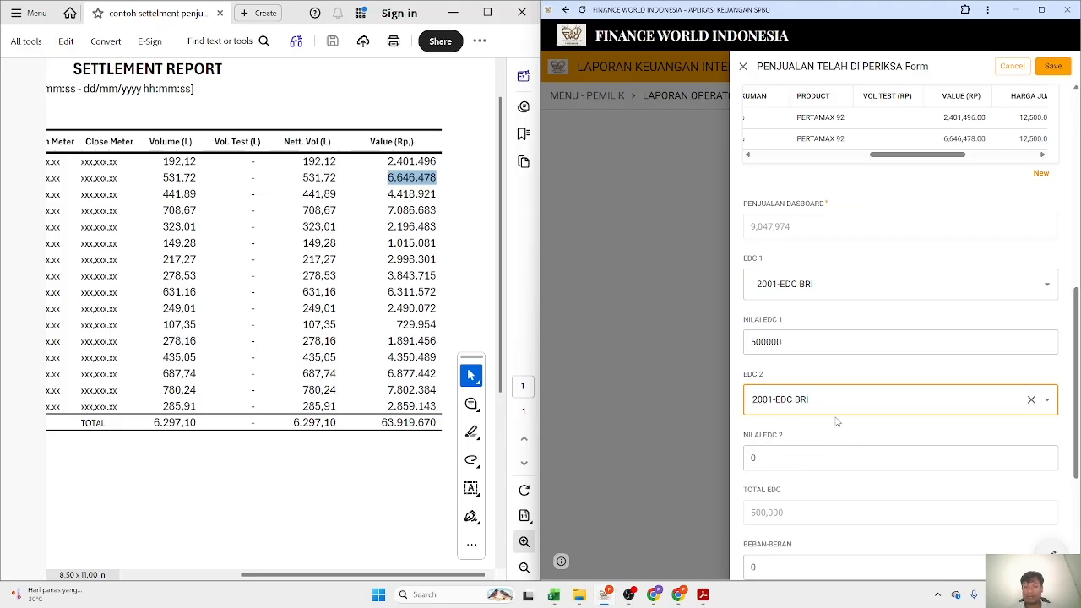
{"action": "left_click", "coordinate": [1032, 400]}
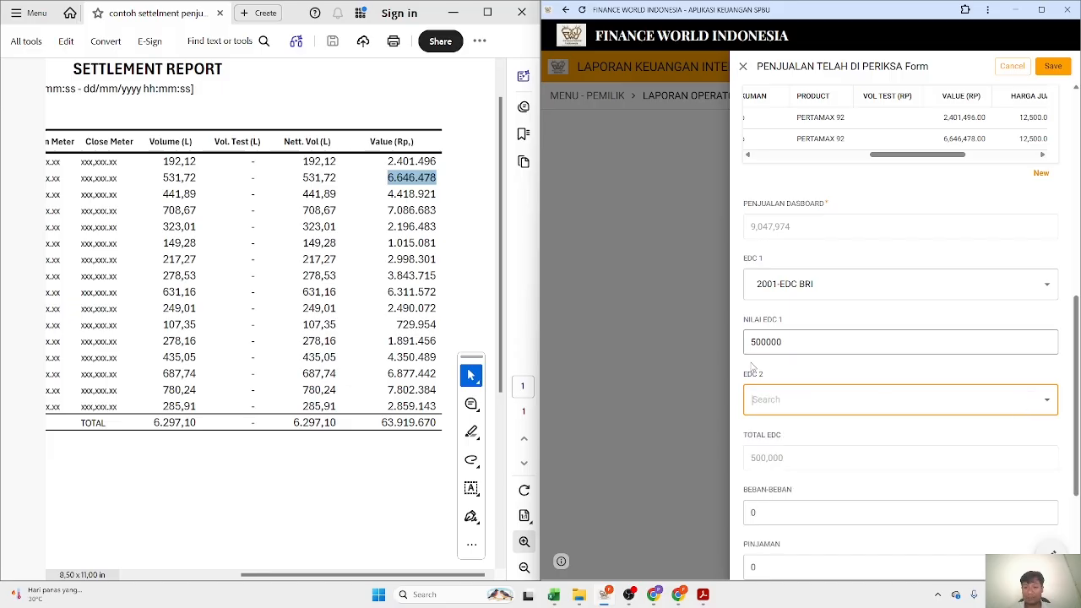
{"action": "left_click", "coordinate": [813, 374]}
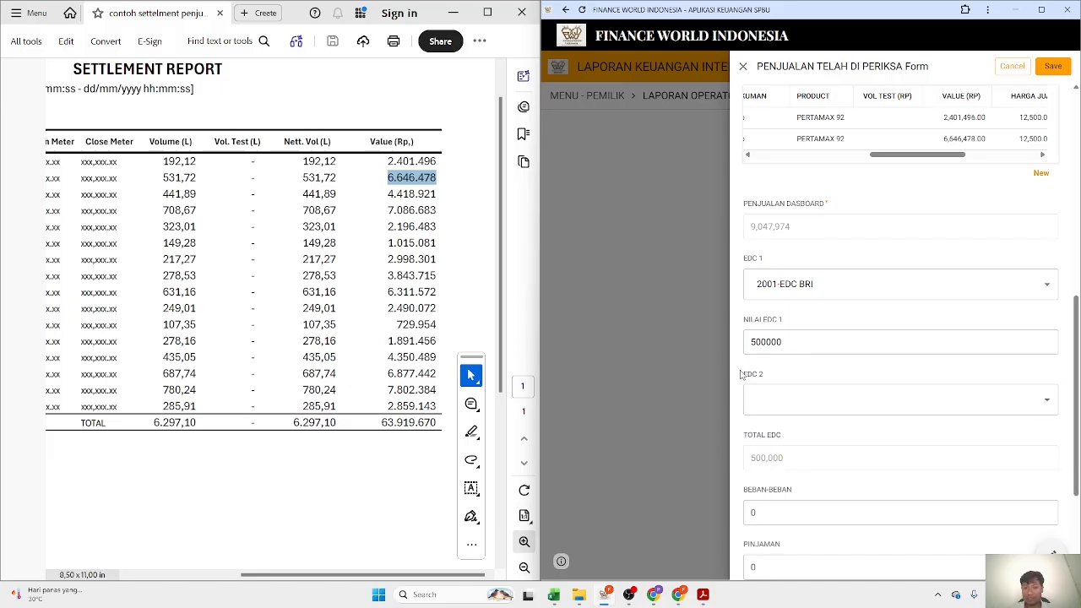
Step: Set the operator report's BEBAN-BEBAN to 700000 and its PINJAMAN to 800000
{"action": "scroll", "coordinate": [844, 464], "scroll_direction": "up", "scroll_amount": 1}
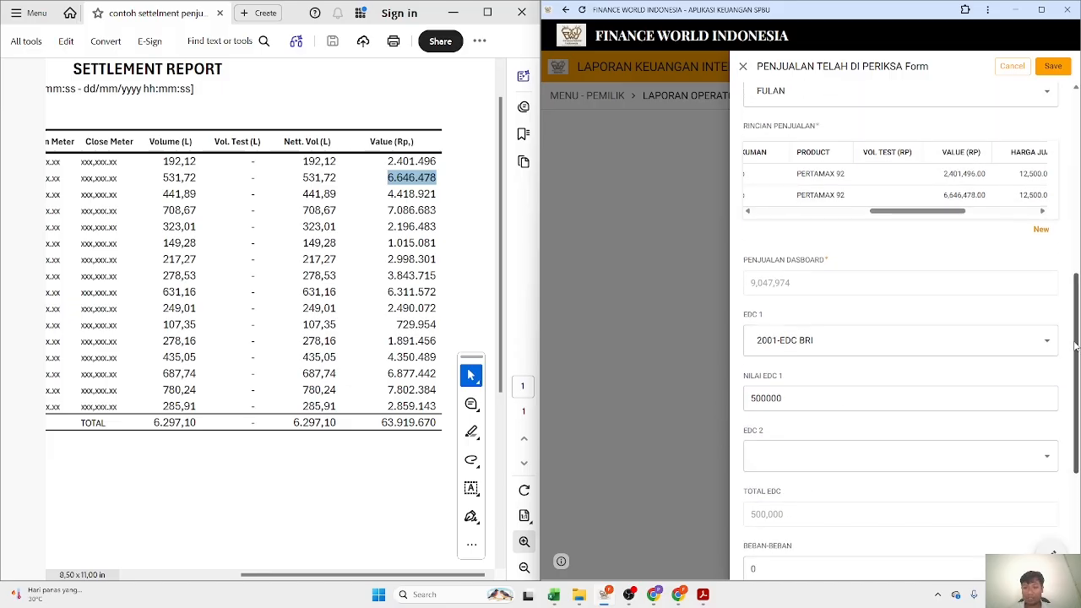
{"action": "scroll", "coordinate": [1079, 347], "scroll_direction": "down", "scroll_amount": 4}
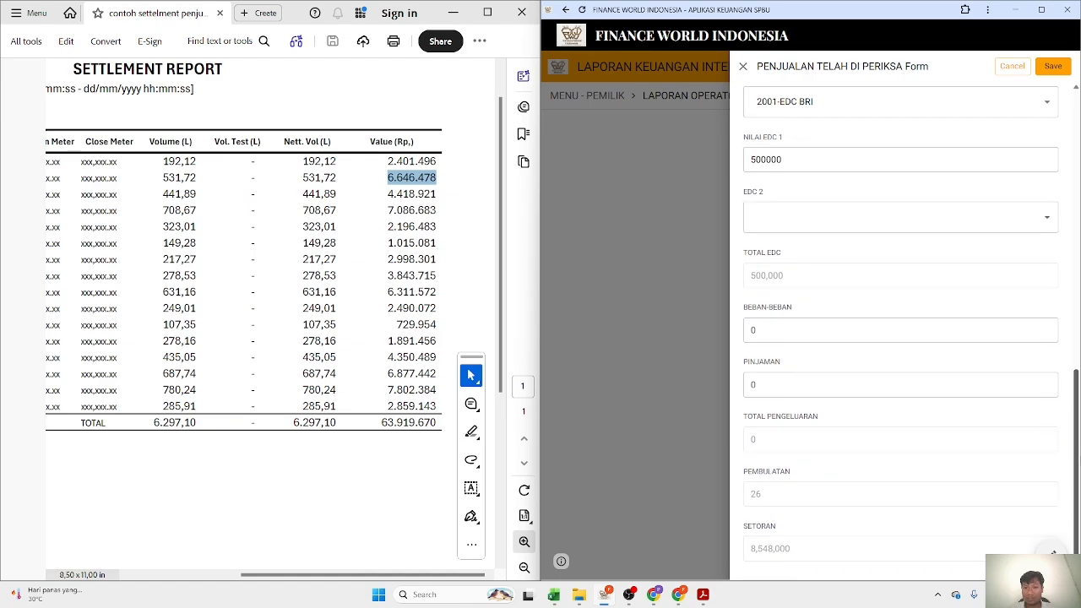
{"action": "left_click", "coordinate": [762, 326]}
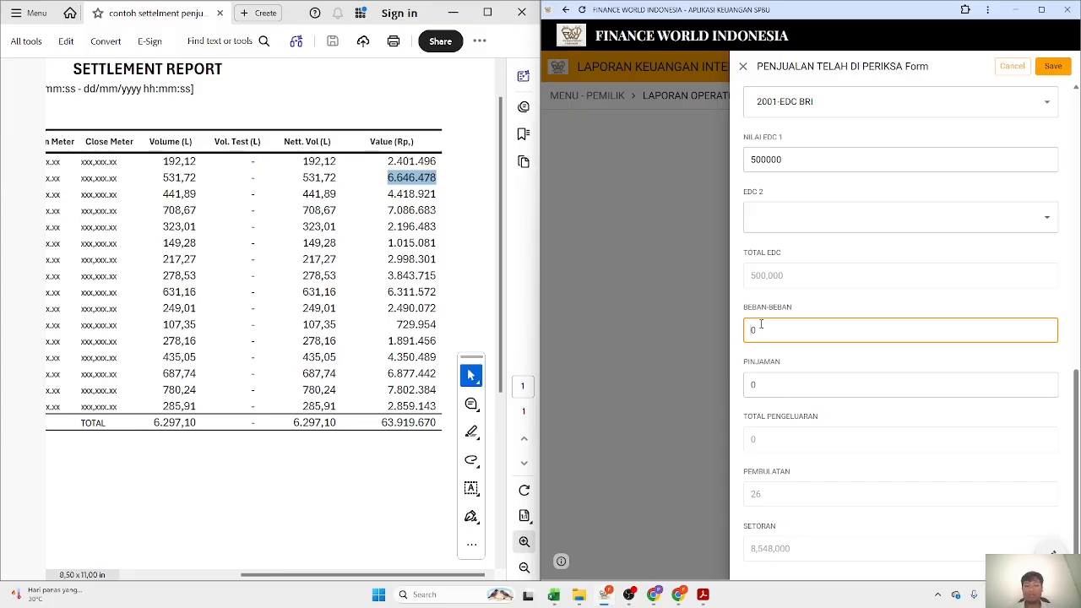
{"action": "type", "text": "700000"}
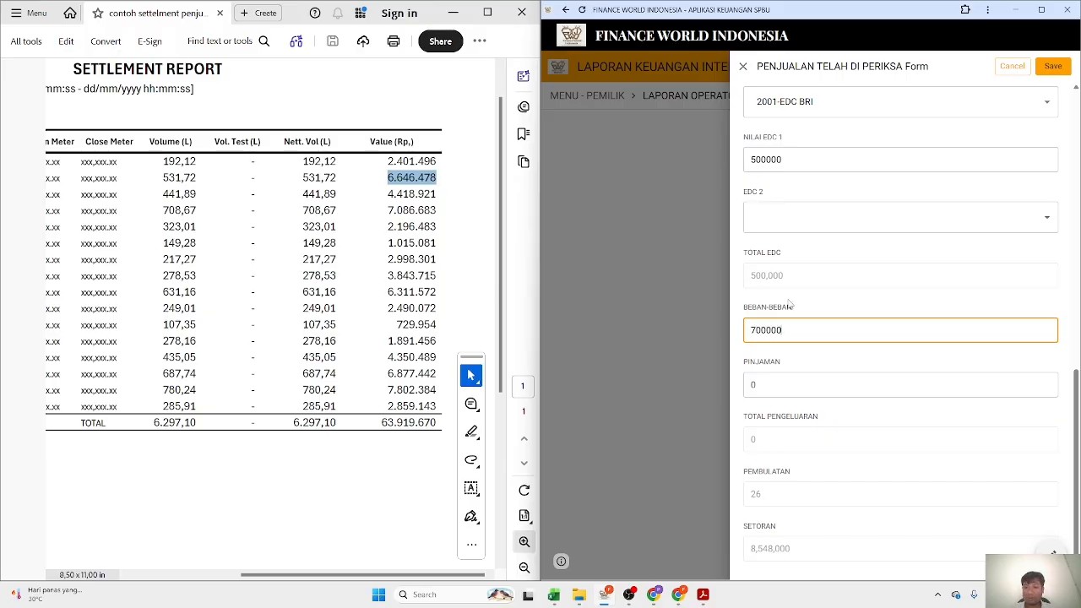
{"action": "left_click", "coordinate": [790, 301]}
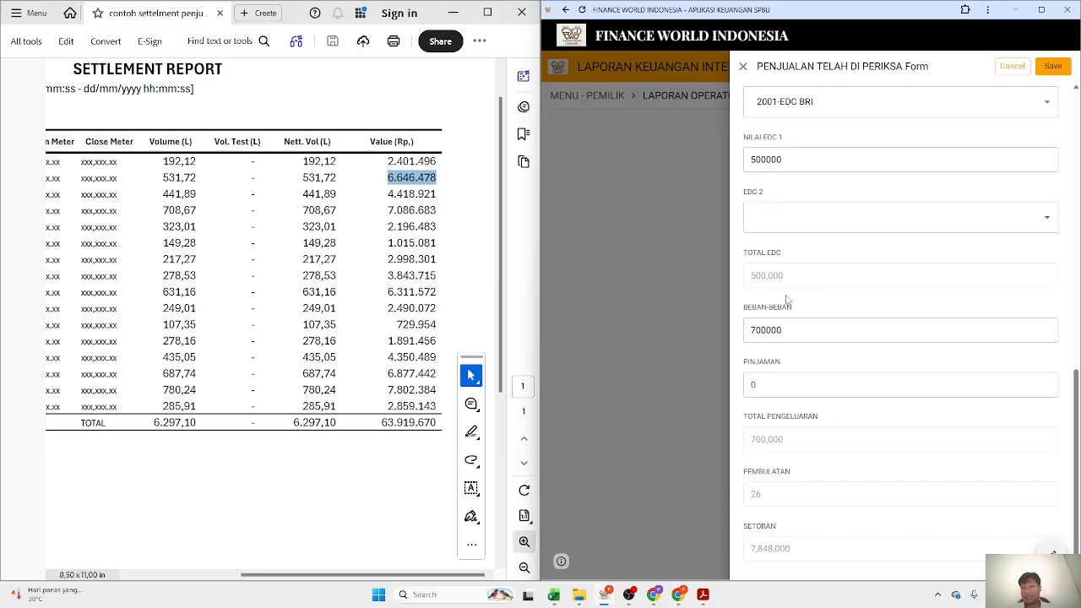
{"action": "left_click", "coordinate": [771, 385]}
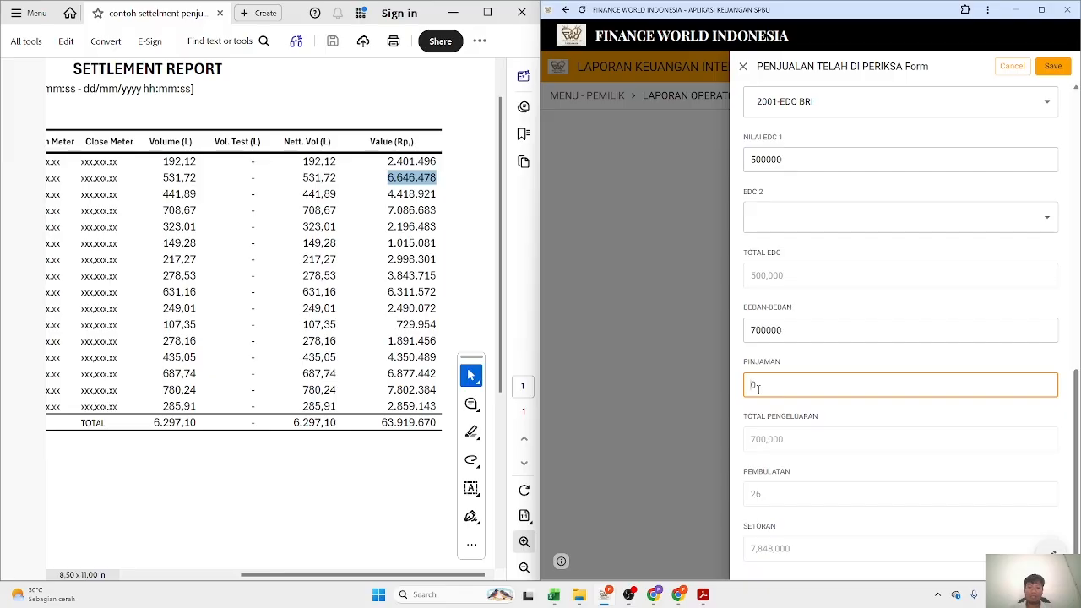
{"action": "type", "text": "00000"}
{"action": "key", "text": "Tab"}
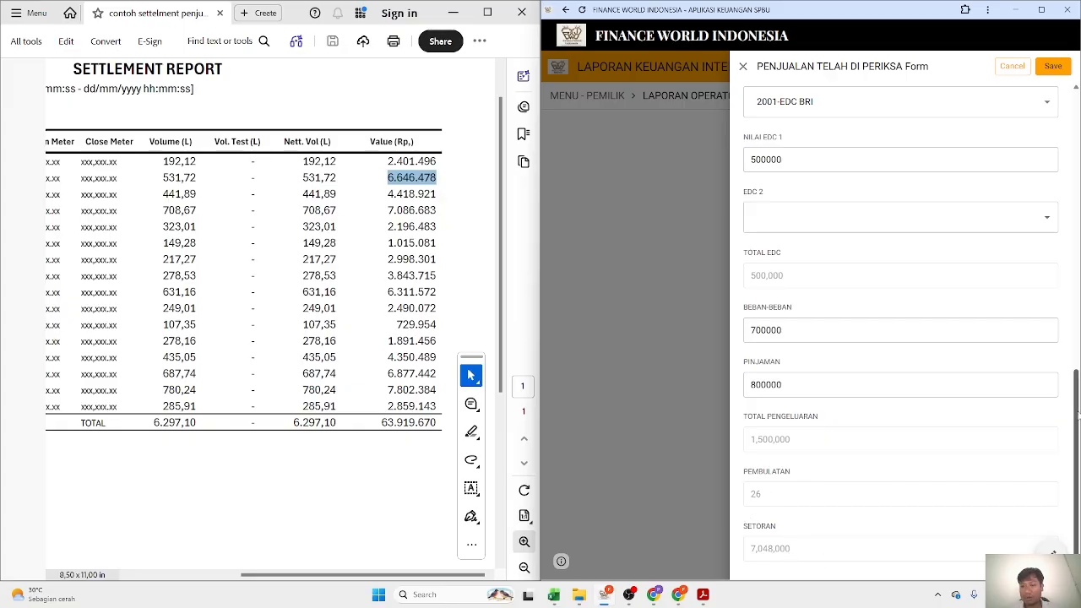
Step: Review the EDC and expense entries of the Pulau 1 operator report and save the report
{"action": "left_click_drag", "start_coordinate": [1076, 416], "coordinate": [1078, 354]}
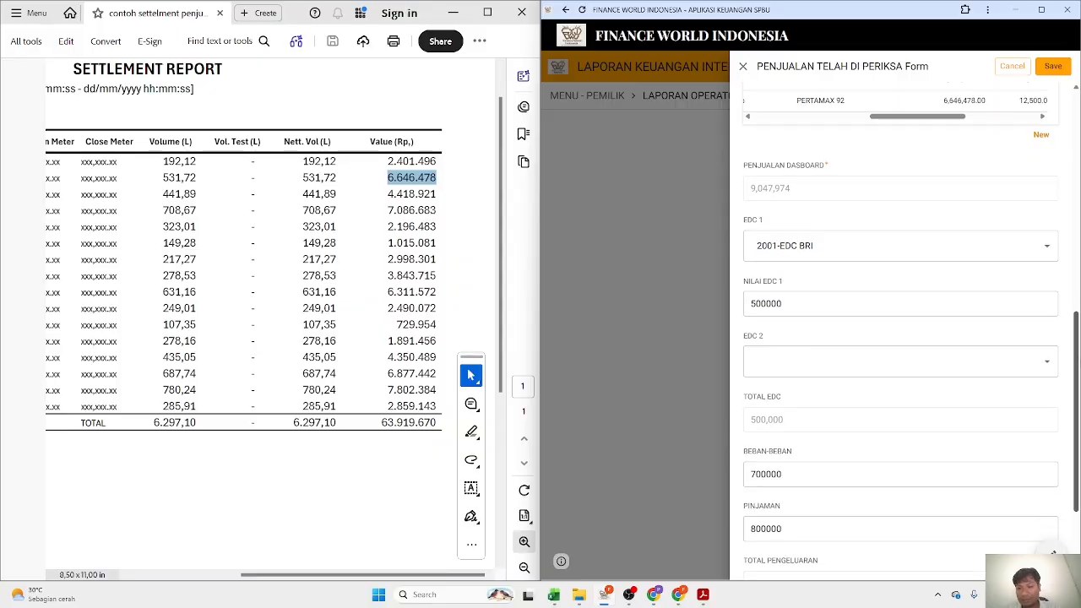
{"action": "left_click_drag", "start_coordinate": [1079, 355], "coordinate": [1079, 414]}
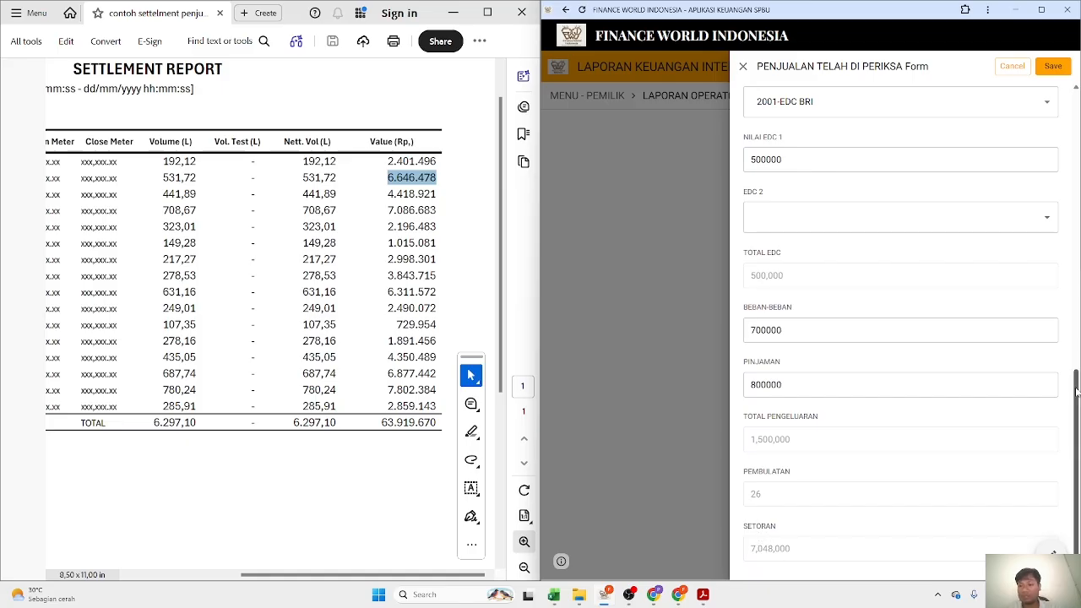
{"action": "left_click", "coordinate": [1052, 66]}
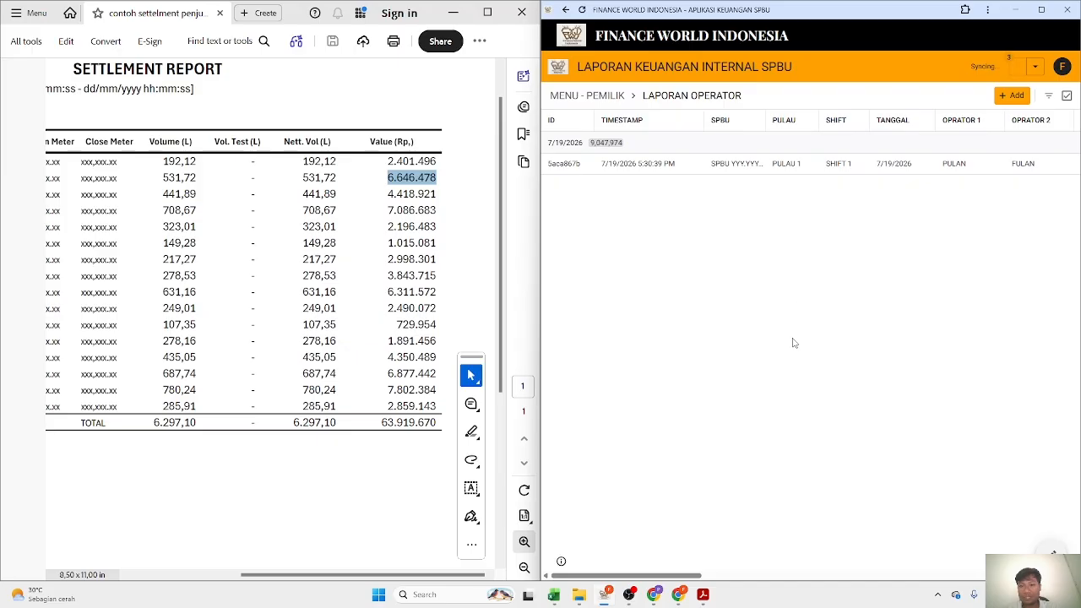
Step: Create a new operator report for SPBU YYY.YYY.YYY with PULAU 2 and SHIFT 1
{"action": "left_click_drag", "start_coordinate": [251, 574], "coordinate": [196, 573]}
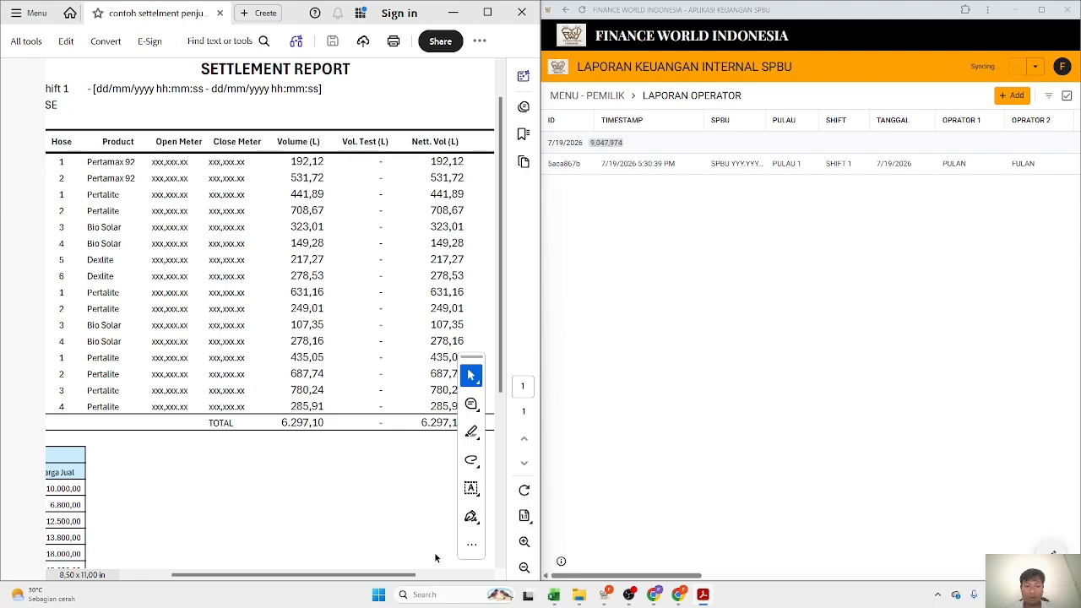
{"action": "left_click_drag", "start_coordinate": [394, 575], "coordinate": [348, 575]}
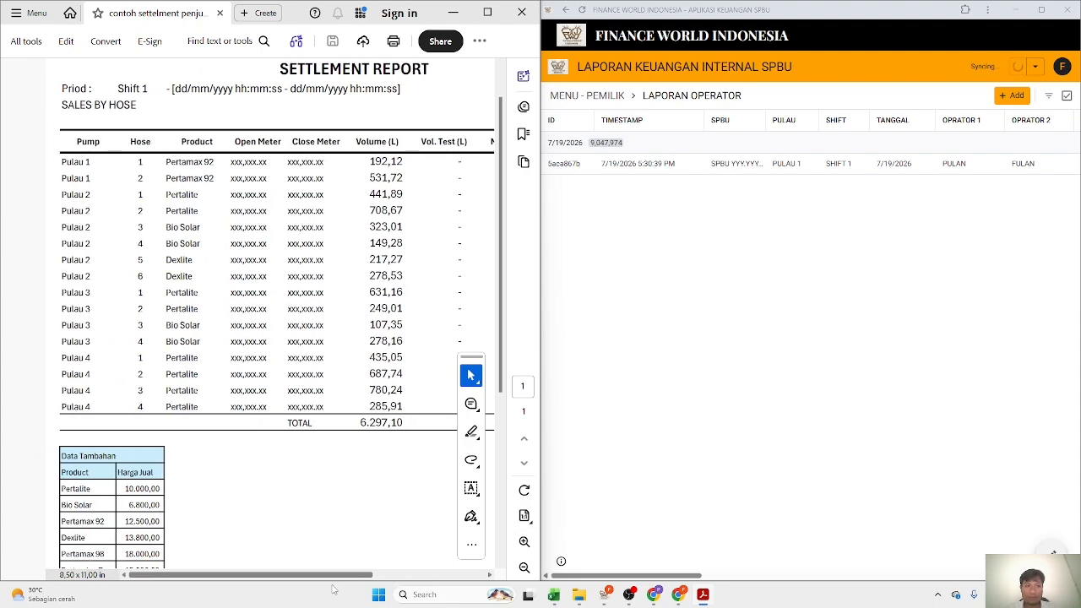
{"action": "left_click", "coordinate": [1012, 95]}
{"action": "left_click", "coordinate": [817, 242]}
{"action": "left_click", "coordinate": [818, 272]}
{"action": "left_click", "coordinate": [802, 302]}
{"action": "left_click", "coordinate": [818, 361]}
{"action": "left_click", "coordinate": [818, 361]}
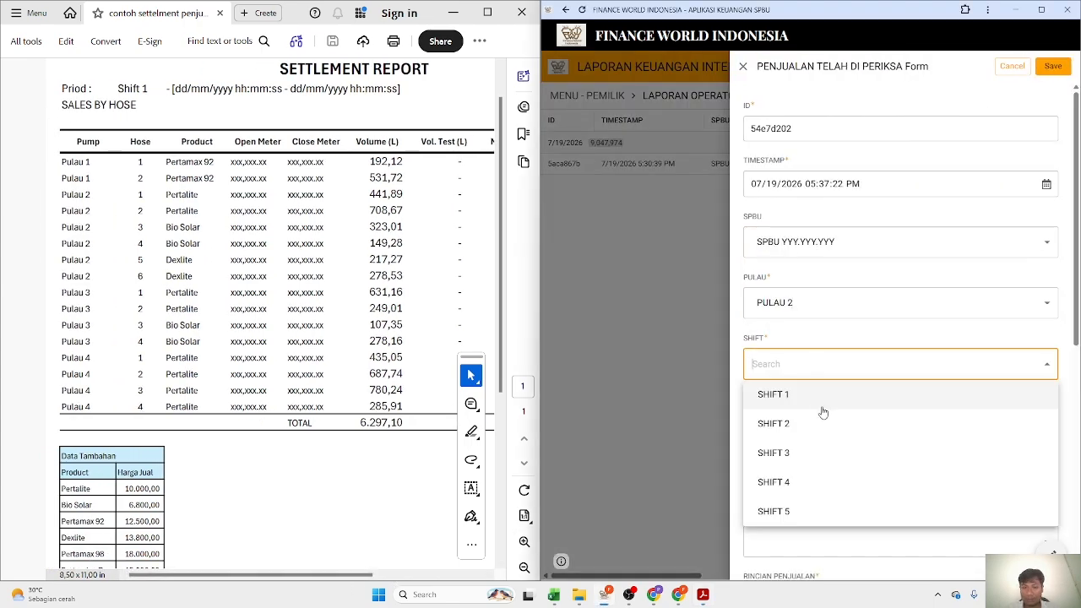
{"action": "left_click", "coordinate": [820, 399]}
Step: Select the operators' names for OPRATOR 1 and OPRATOR 2 in the Pulau 2 report
{"action": "scroll", "coordinate": [821, 397], "scroll_direction": "down", "scroll_amount": 3}
{"action": "left_click", "coordinate": [831, 243]}
{"action": "left_click", "coordinate": [817, 272]}
{"action": "left_click", "coordinate": [804, 304]}
{"action": "left_click", "coordinate": [800, 362]}
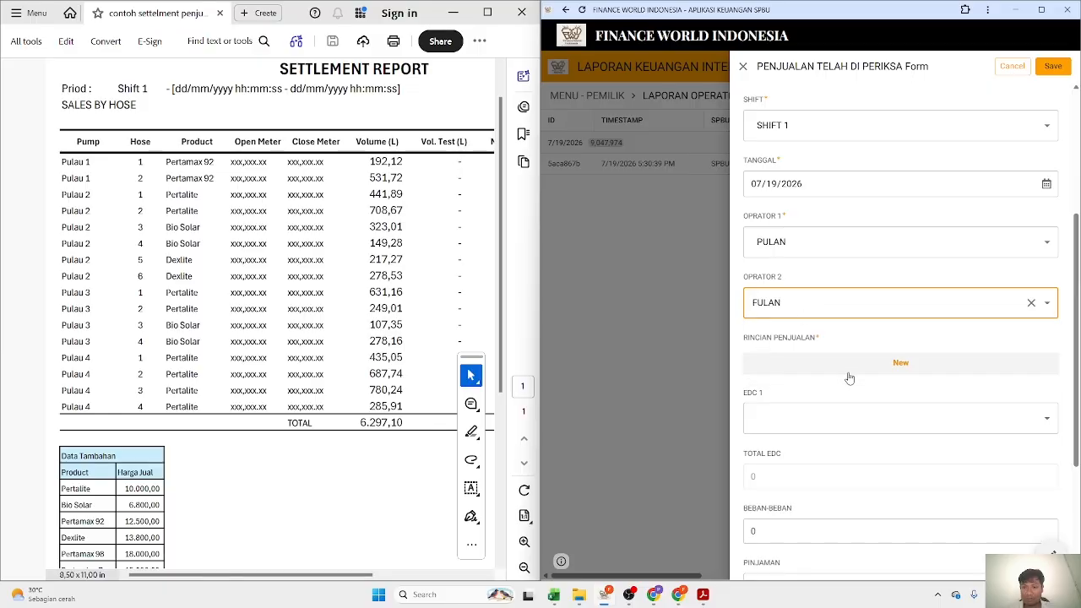
Step: Start a sales detail for the Pulau 2 report, locate the Pulau 2 rows in the settlement report, and set PRODUCT to PERTALITE
{"action": "left_click", "coordinate": [845, 365]}
{"action": "scroll", "coordinate": [312, 482], "scroll_direction": "right", "scroll_amount": 4}
{"action": "scroll", "coordinate": [313, 481], "scroll_direction": "down", "scroll_amount": 2}
{"action": "scroll", "coordinate": [313, 481], "scroll_direction": "left", "scroll_amount": 2}
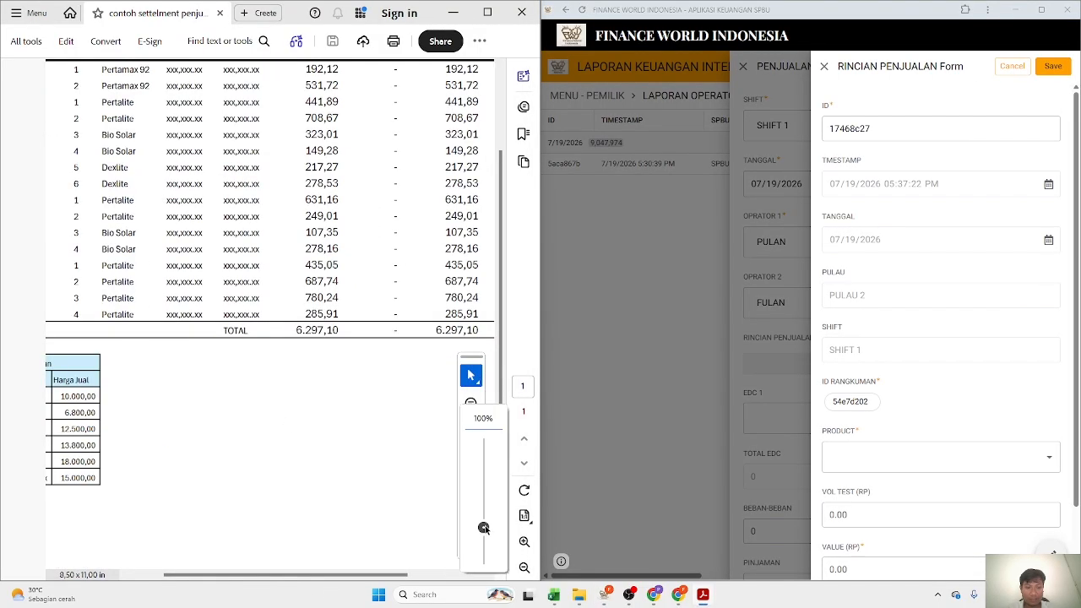
{"action": "left_click_drag", "start_coordinate": [484, 529], "coordinate": [484, 536]}
{"action": "left_click_drag", "start_coordinate": [500, 287], "coordinate": [515, 197]}
{"action": "left_click_drag", "start_coordinate": [1076, 254], "coordinate": [1076, 331]}
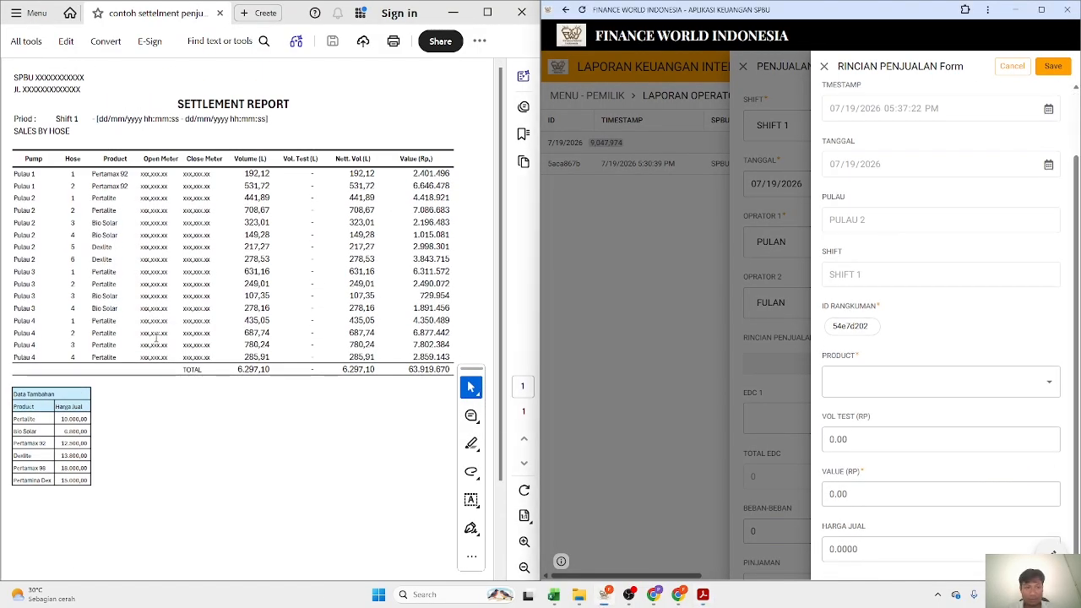
{"action": "left_click_drag", "start_coordinate": [97, 199], "coordinate": [450, 260]}
{"action": "left_click", "coordinate": [895, 382]}
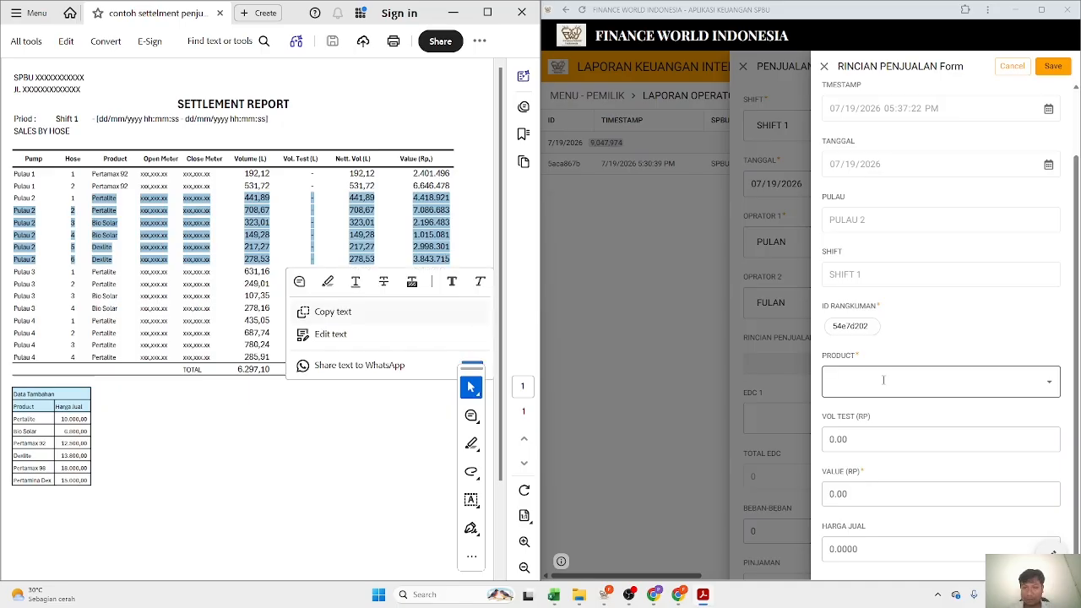
{"action": "left_click", "coordinate": [879, 421]}
Step: Copy the Pulau 2, hose 1 value from the settlement report into VALUE (RP) as 4418921 and save the sales detail
{"action": "double_click", "coordinate": [430, 197]}
{"action": "key", "text": "ctrl+c"}
{"action": "double_click", "coordinate": [839, 495]}
{"action": "key", "text": "ctrl+v"}
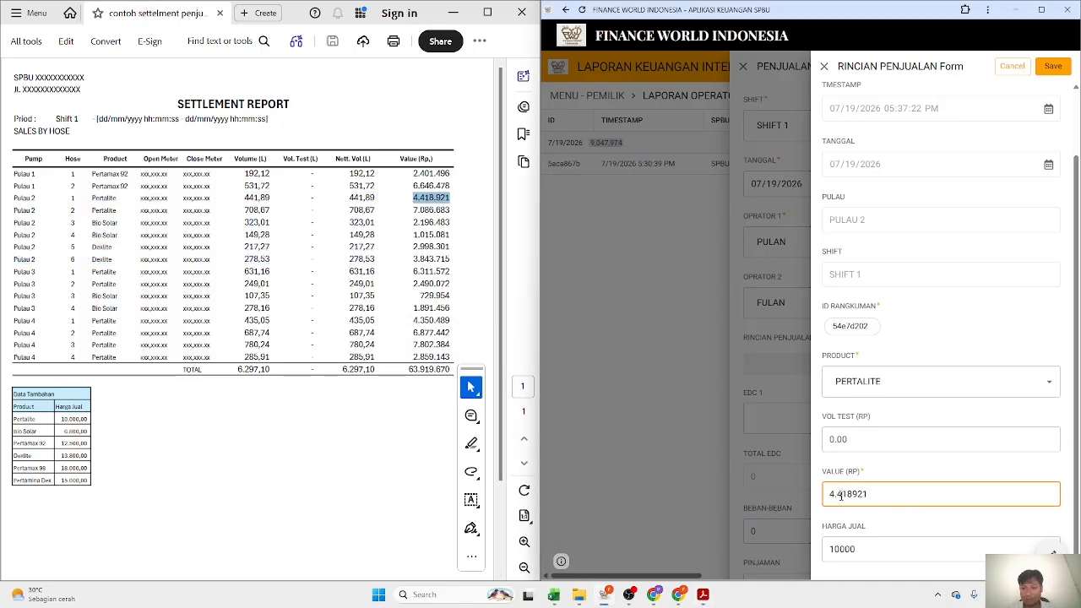
{"action": "left_click", "coordinate": [839, 494]}
{"action": "key", "text": "BackSpace"}
{"action": "left_click", "coordinate": [908, 521]}
{"action": "left_click_drag", "start_coordinate": [1076, 338], "coordinate": [1076, 376]}
{"action": "left_click", "coordinate": [1053, 66]}
Step: Add and save a PERTALITE sales detail for Pulau 2, hose 2, with VALUE (RP) 7086683 copied from the settlement report
{"action": "left_click", "coordinate": [1044, 424]}
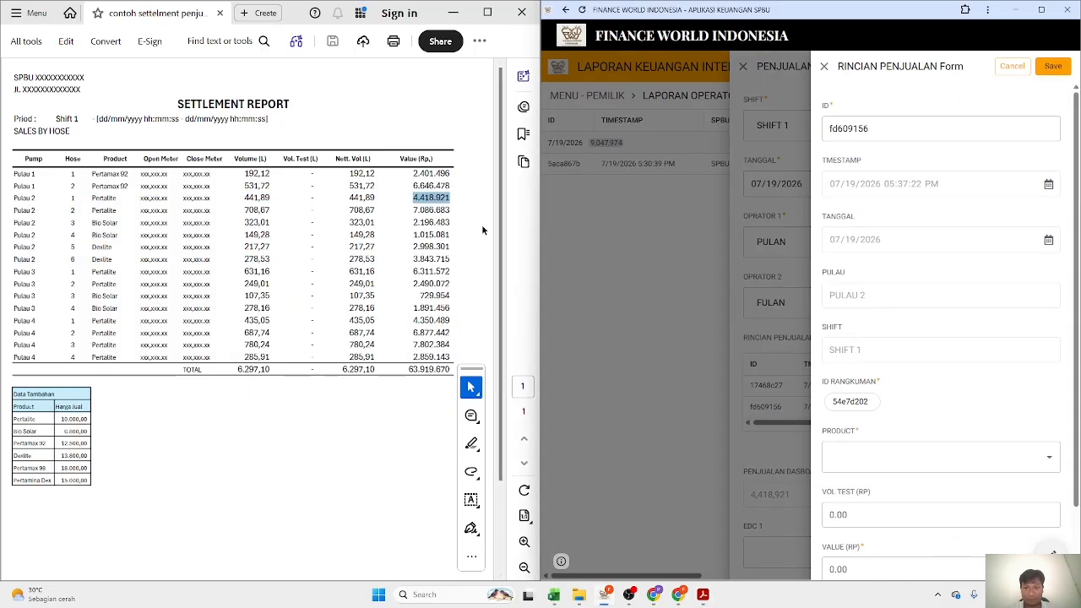
{"action": "left_click", "coordinate": [882, 456]}
{"action": "left_click", "coordinate": [869, 283]}
{"action": "double_click", "coordinate": [429, 210]}
{"action": "key", "text": "ctrl+c"}
{"action": "double_click", "coordinate": [839, 570]}
{"action": "key", "text": "ctrl+v"}
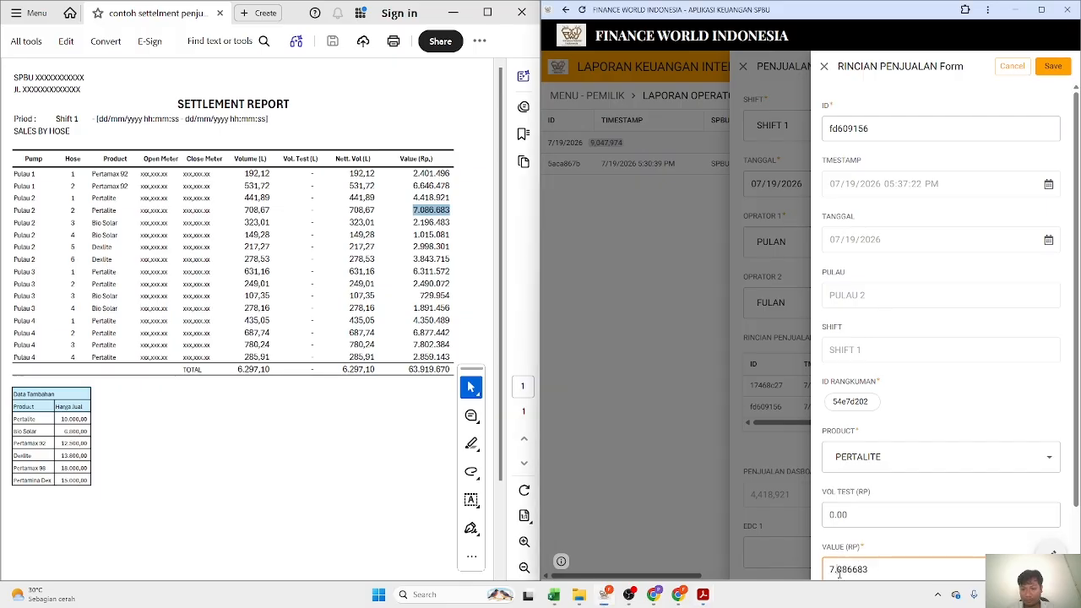
{"action": "left_click", "coordinate": [838, 570]}
{"action": "key", "text": "BackSpace"}
{"action": "left_click", "coordinate": [1058, 72]}
Step: Add and save a BIO SOLAR sales detail for Pulau 2, hose 3, with VALUE (RP) 2196483 copied from the settlement report
{"action": "double_click", "coordinate": [430, 222]}
{"action": "key", "text": "ctrl+c"}
{"action": "left_click", "coordinate": [951, 457]}
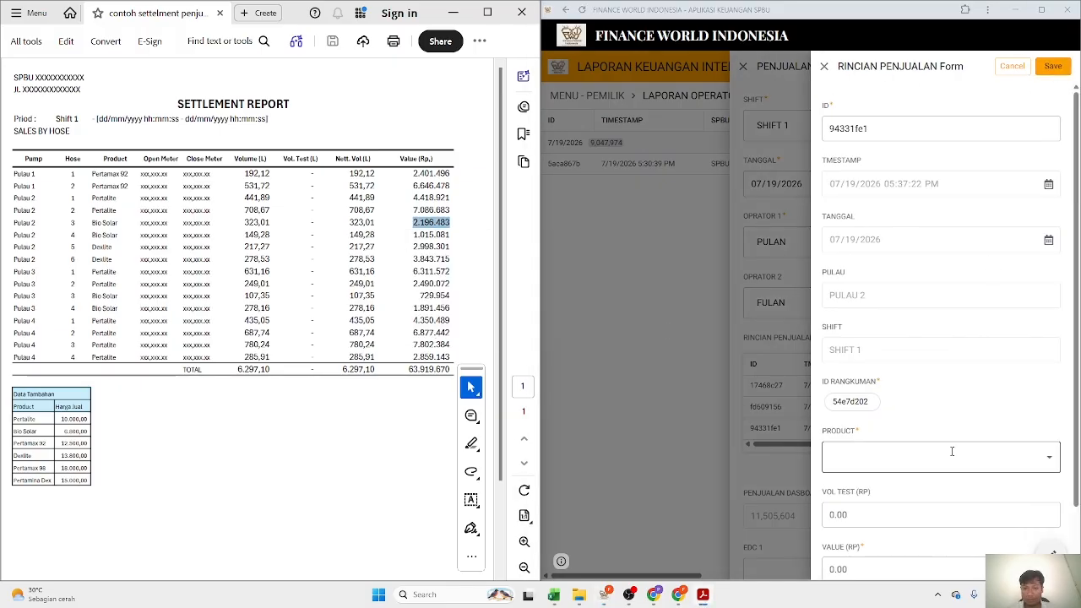
{"action": "left_click", "coordinate": [879, 311]}
{"action": "double_click", "coordinate": [881, 570]}
{"action": "key", "text": "ctrl+v"}
{"action": "left_click", "coordinate": [838, 571]}
{"action": "key", "text": "BackSpace"}
{"action": "scroll", "coordinate": [941, 355], "scroll_direction": "down", "scroll_amount": 2}
{"action": "left_click", "coordinate": [1053, 68]}
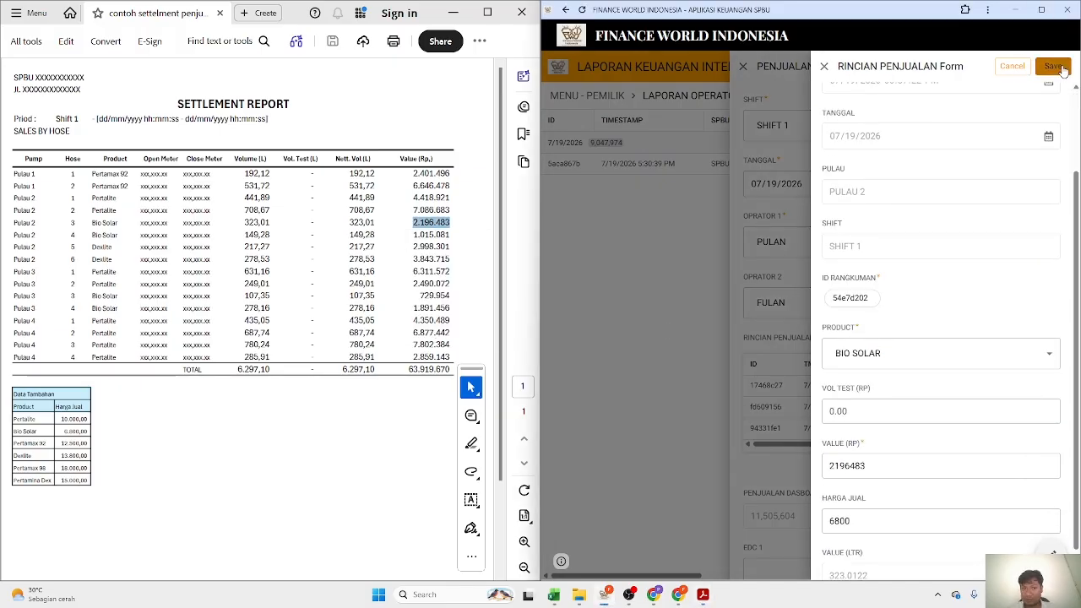
Step: Add and save a BIO SOLAR sales detail for Pulau 2, hose 4, with VALUE (RP) 1015081 copied from the settlement report
{"action": "left_click", "coordinate": [1044, 466]}
{"action": "double_click", "coordinate": [430, 234]}
{"action": "key", "text": "ctrl+c"}
{"action": "left_click", "coordinate": [951, 457]}
{"action": "left_click", "coordinate": [864, 307]}
{"action": "double_click", "coordinate": [840, 570]}
{"action": "key", "text": "ctrl+v"}
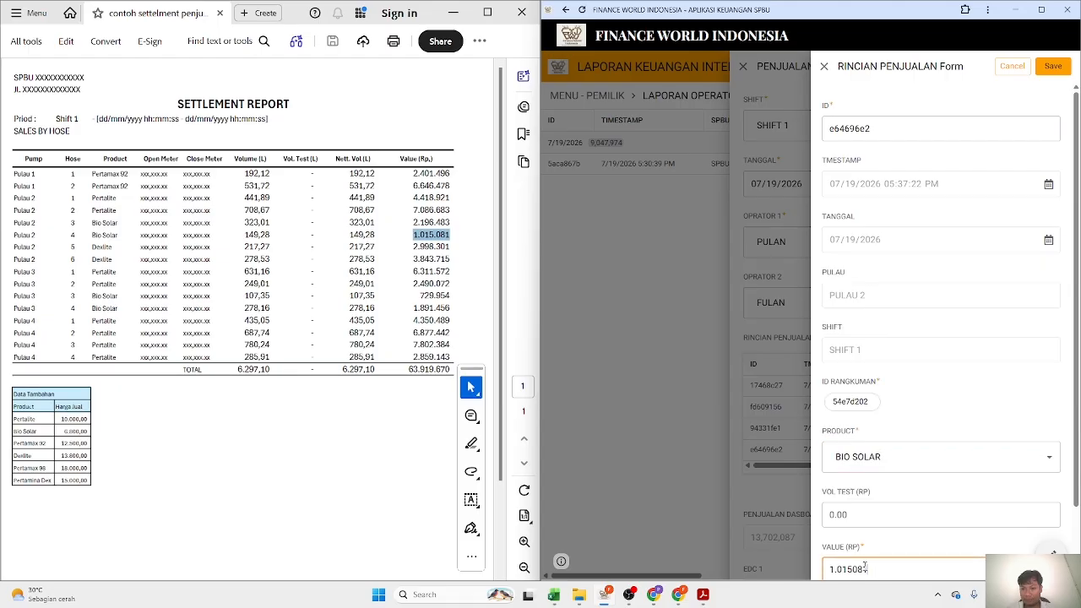
{"action": "left_click", "coordinate": [838, 571]}
{"action": "key", "text": "BackSpace"}
{"action": "left_click", "coordinate": [1053, 66]}
Step: Add and save a DEXLITE sales detail for Pulau 2, hose 5, with VALUE (RP) 2998301 copied from the settlement report
{"action": "left_click", "coordinate": [1044, 466]}
{"action": "double_click", "coordinate": [430, 247]}
{"action": "key", "text": "ctrl+c"}
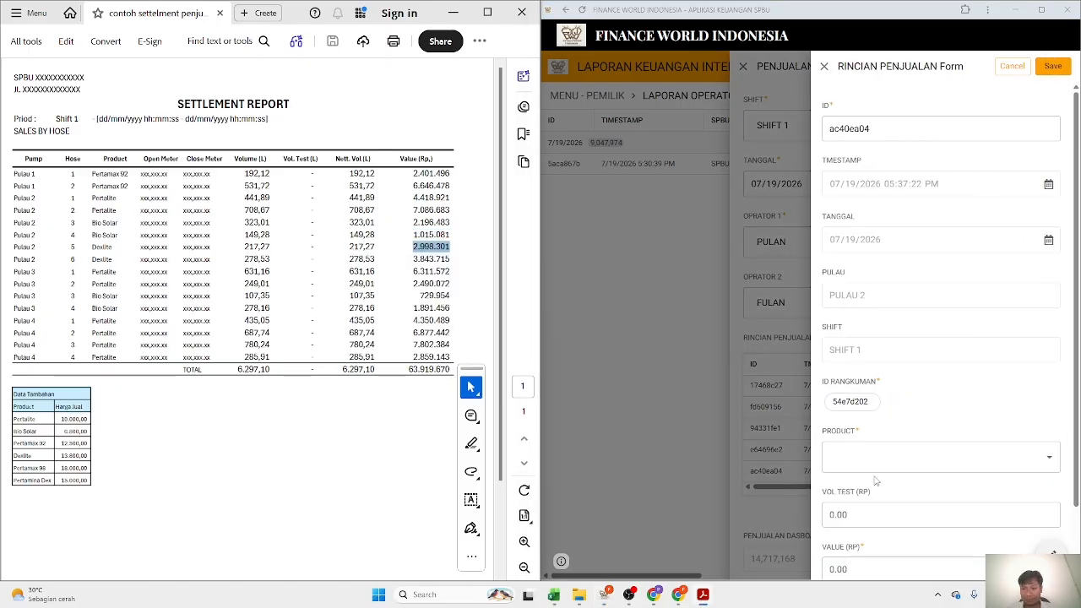
{"action": "left_click", "coordinate": [951, 457]}
{"action": "left_click", "coordinate": [879, 338]}
{"action": "double_click", "coordinate": [839, 570]}
{"action": "key", "text": "ctrl+v"}
{"action": "left_click", "coordinate": [838, 571]}
{"action": "key", "text": "BackSpace"}
{"action": "scroll", "coordinate": [853, 583], "scroll_direction": "down", "scroll_amount": 2}
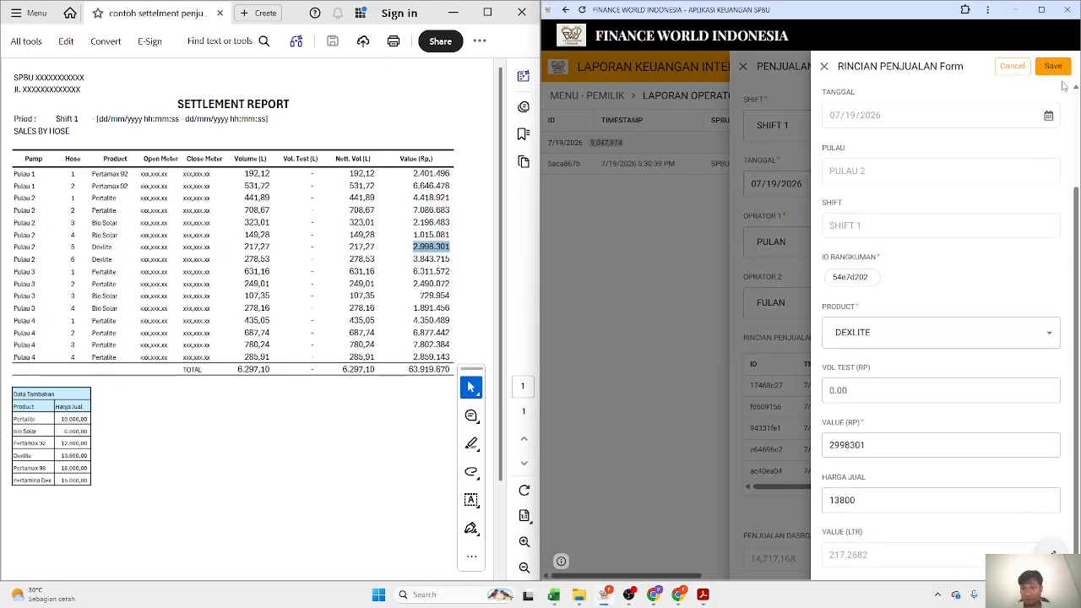
{"action": "left_click", "coordinate": [1054, 66]}
Step: Add and save a DEXLITE sales detail for Pulau 2, hose 6, with VALUE (RP) 3843715 copied from the settlement report
{"action": "left_click", "coordinate": [1044, 466]}
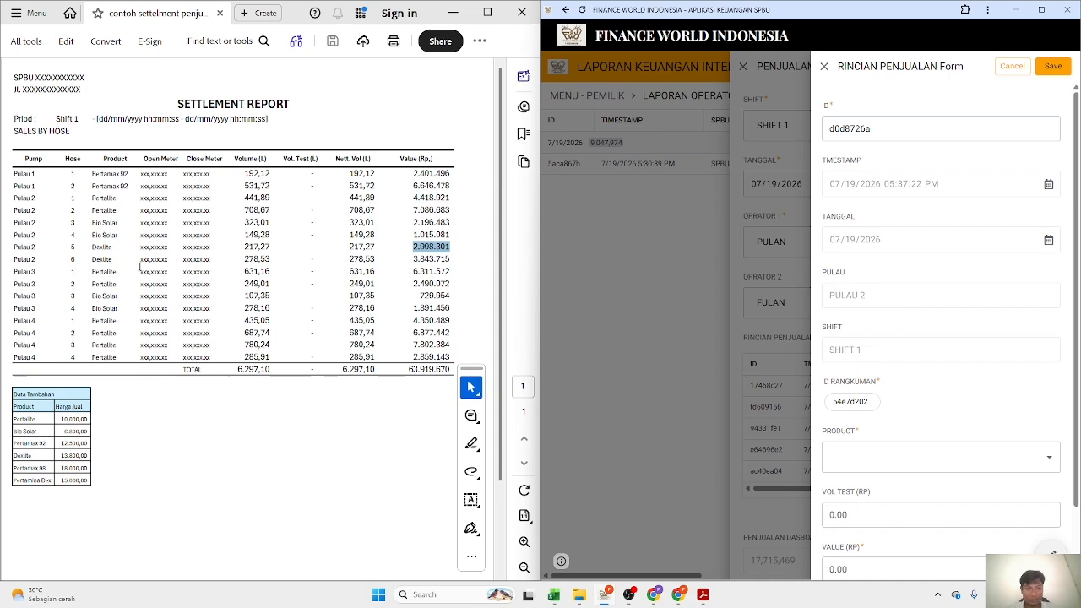
{"action": "left_click", "coordinate": [897, 457]}
{"action": "left_click", "coordinate": [854, 397]}
{"action": "double_click", "coordinate": [431, 258]}
{"action": "key", "text": "ctrl+c"}
{"action": "double_click", "coordinate": [839, 570]}
{"action": "key", "text": "ctrl+v"}
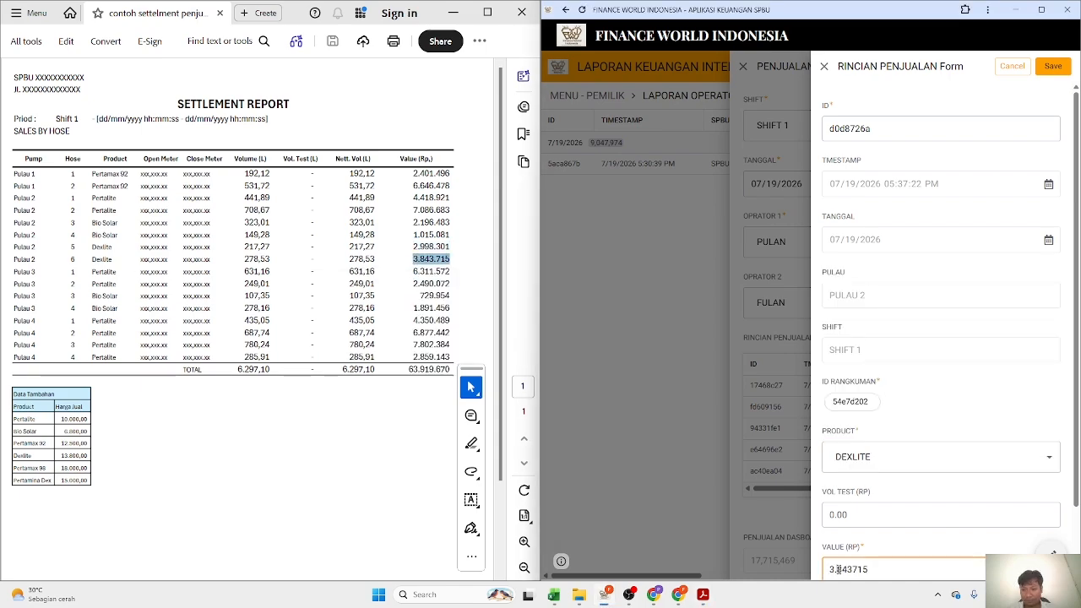
{"action": "left_click", "coordinate": [835, 570]}
{"action": "key", "text": "BackSpace"}
{"action": "left_click", "coordinate": [1053, 66]}
{"action": "left_click", "coordinate": [1001, 504]}
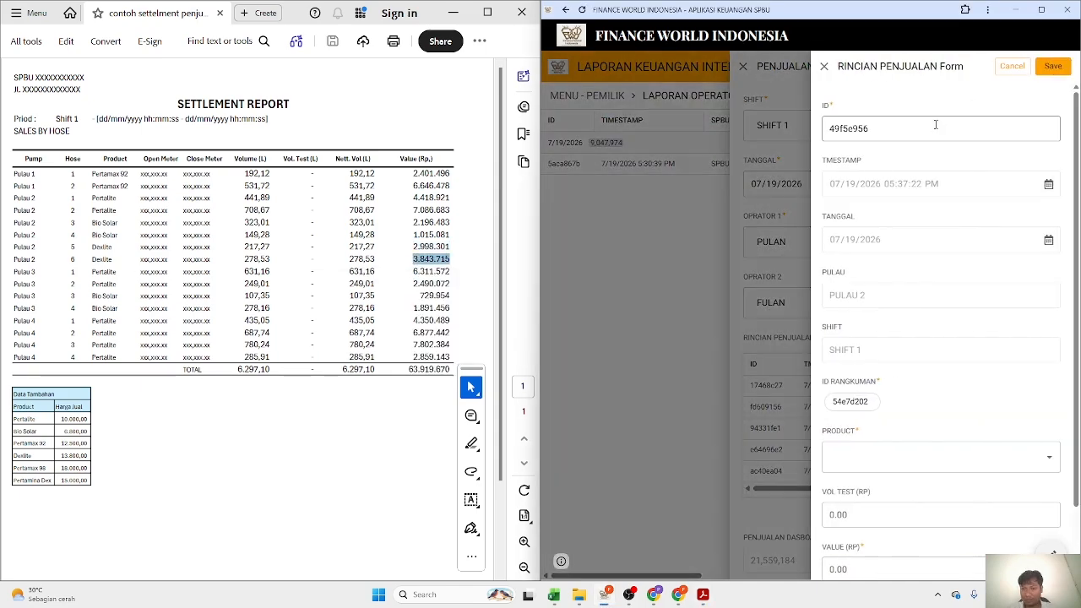
{"action": "left_click", "coordinate": [1013, 67]}
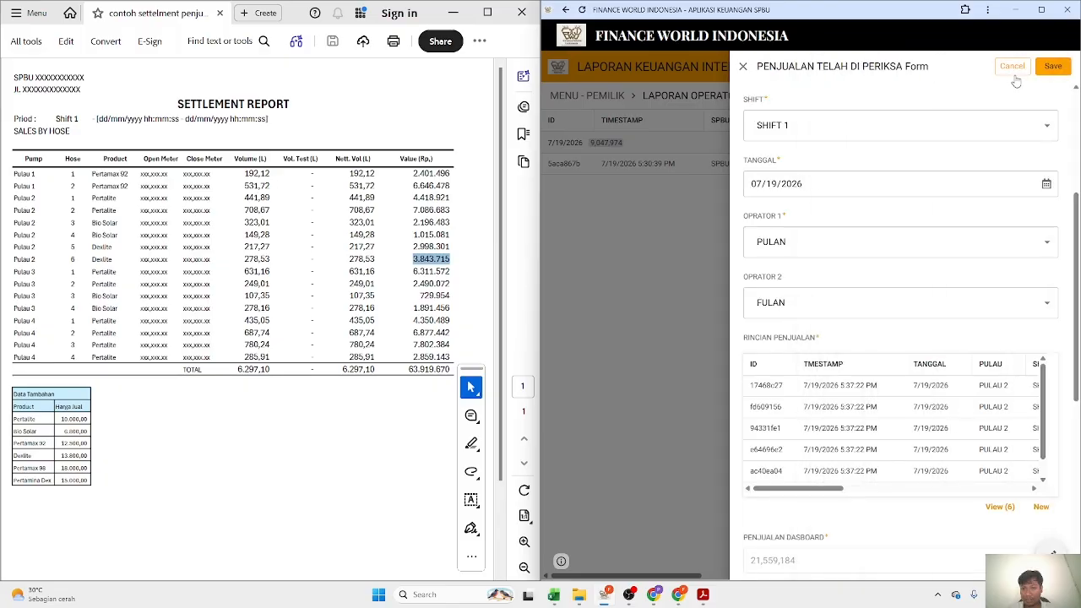
Step: Check the Pulau 2 sales details and the EDC, expense and loan fields, and save the operator report
{"action": "left_click_drag", "start_coordinate": [837, 489], "coordinate": [950, 517]}
{"action": "scroll", "coordinate": [1047, 439], "scroll_direction": "down", "scroll_amount": 1}
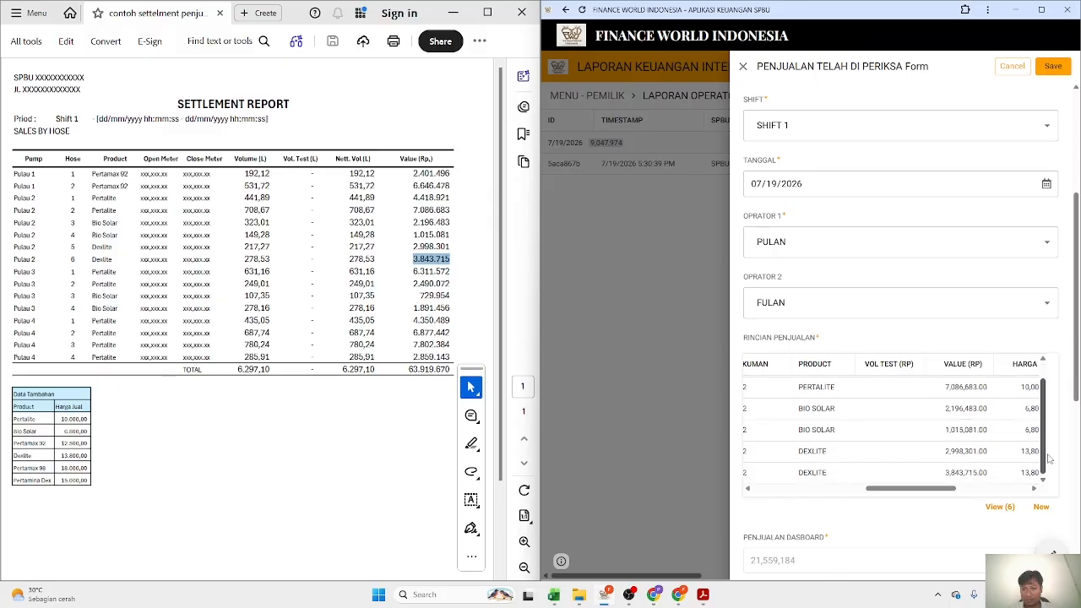
{"action": "scroll", "coordinate": [1077, 291], "scroll_direction": "down", "scroll_amount": 5}
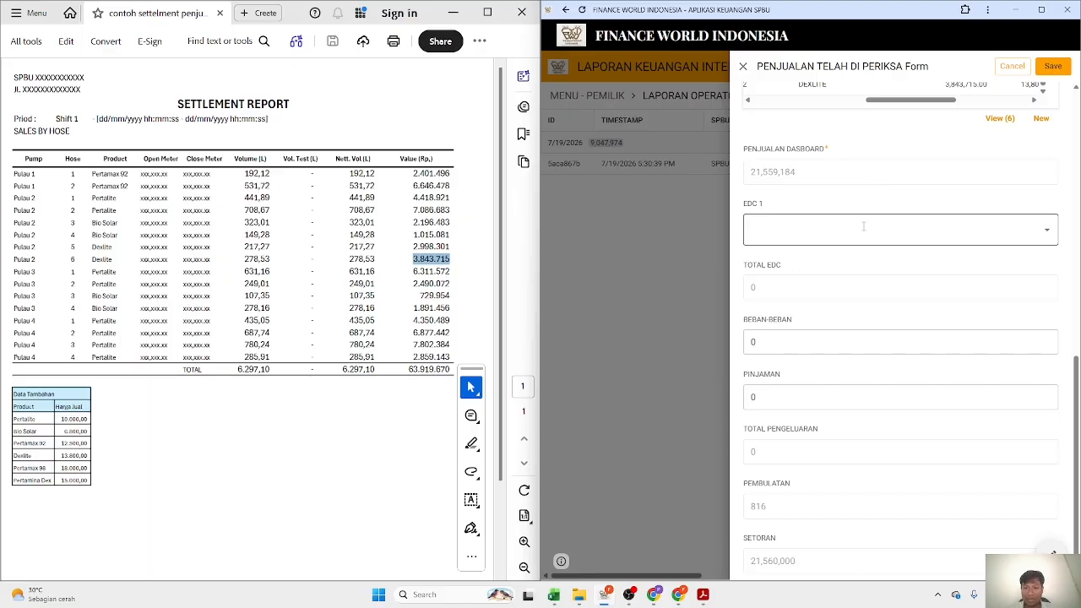
{"action": "left_click", "coordinate": [809, 343]}
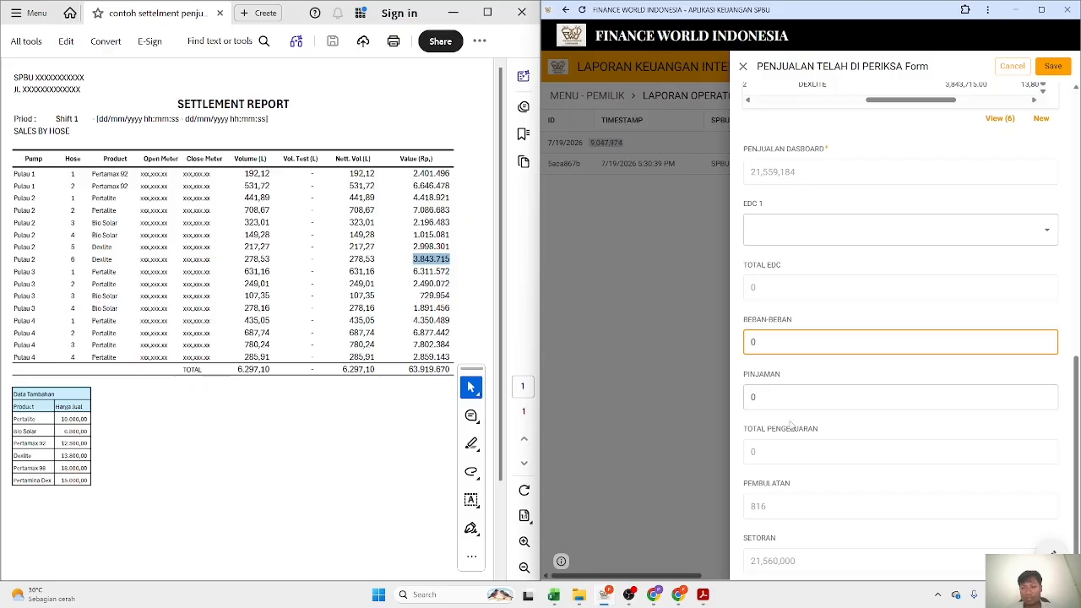
{"action": "left_click", "coordinate": [815, 397]}
{"action": "scroll", "coordinate": [900, 471], "scroll_direction": "down", "scroll_amount": 1}
{"action": "left_click", "coordinate": [1076, 478]}
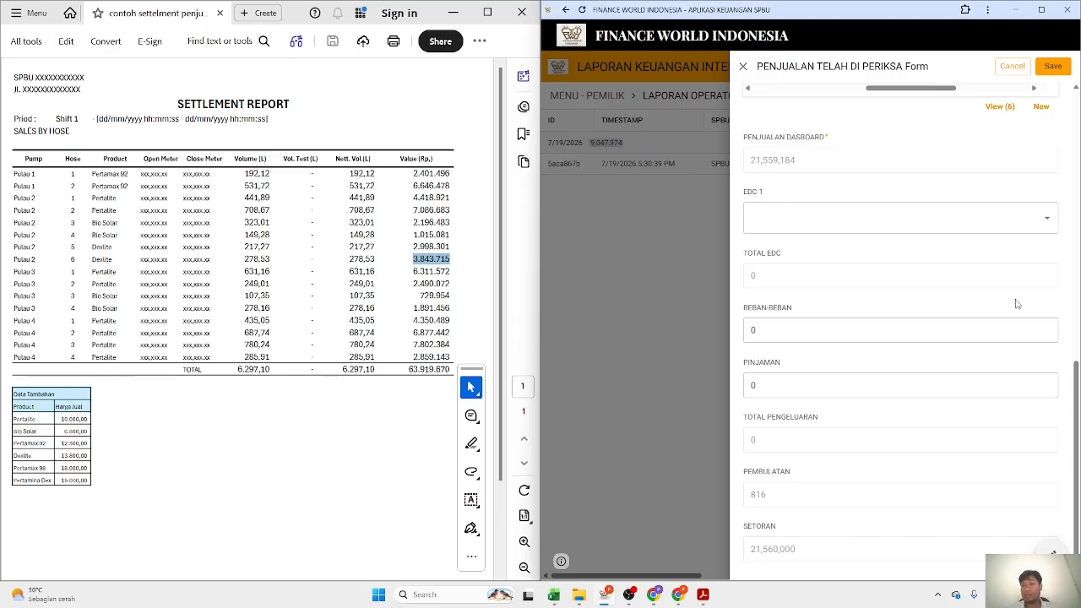
{"action": "left_click_drag", "start_coordinate": [1077, 393], "coordinate": [1068, 119]}
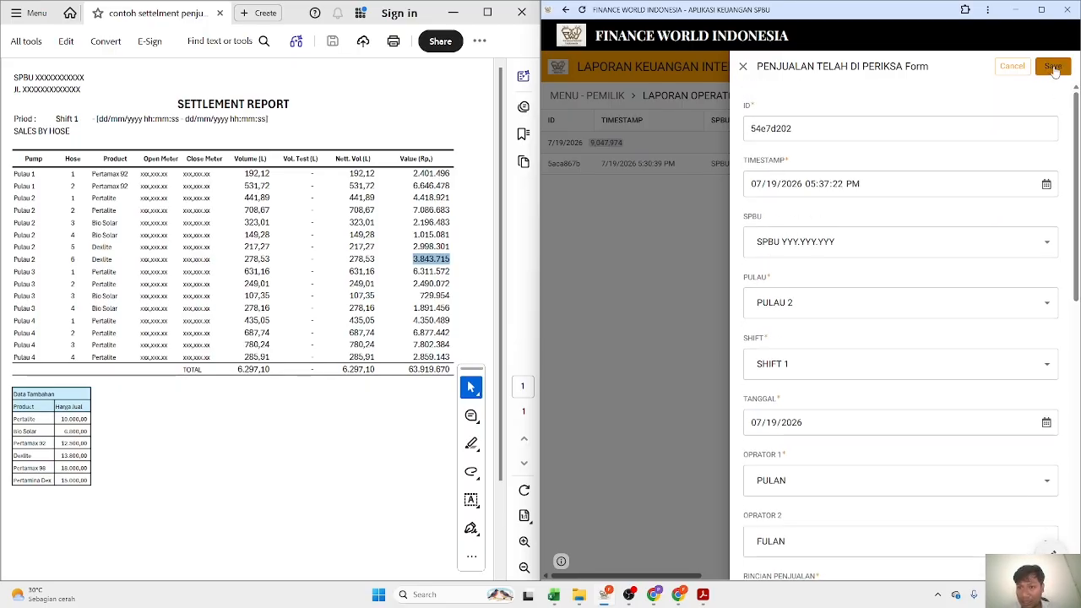
{"action": "left_click", "coordinate": [1054, 68]}
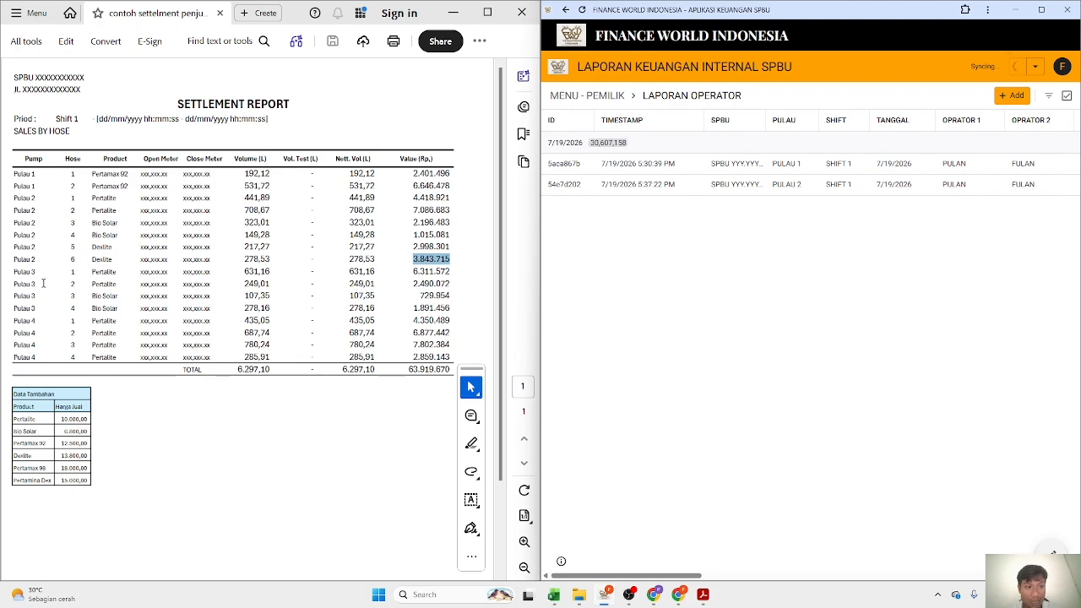
Step: Look up the Pulau 3, hose 1 product and value and the Pertalite selling price in the settlement report
{"action": "double_click", "coordinate": [105, 272]}
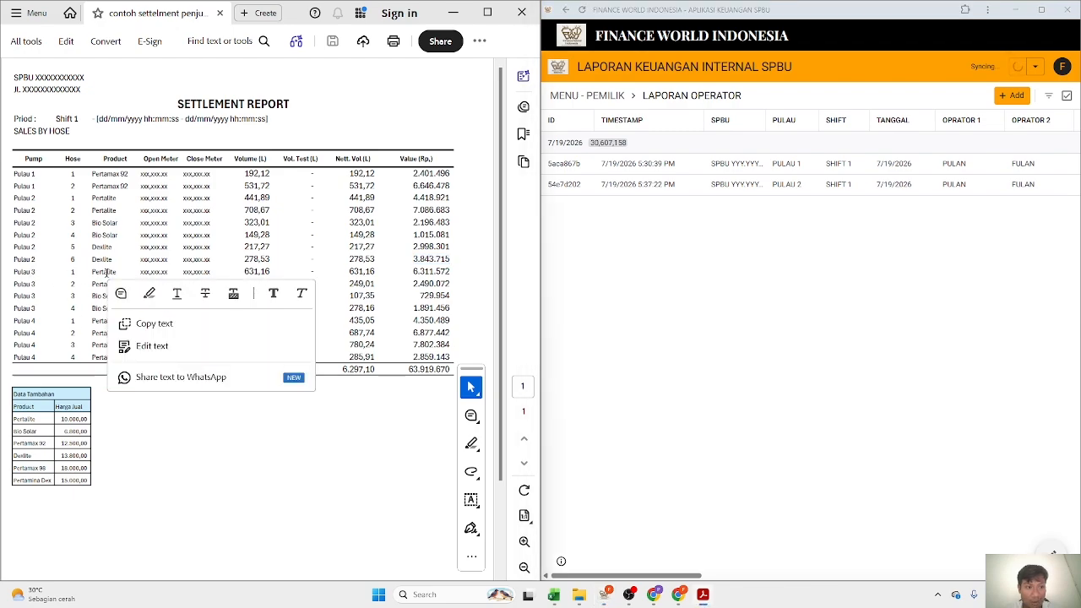
{"action": "double_click", "coordinate": [431, 272]}
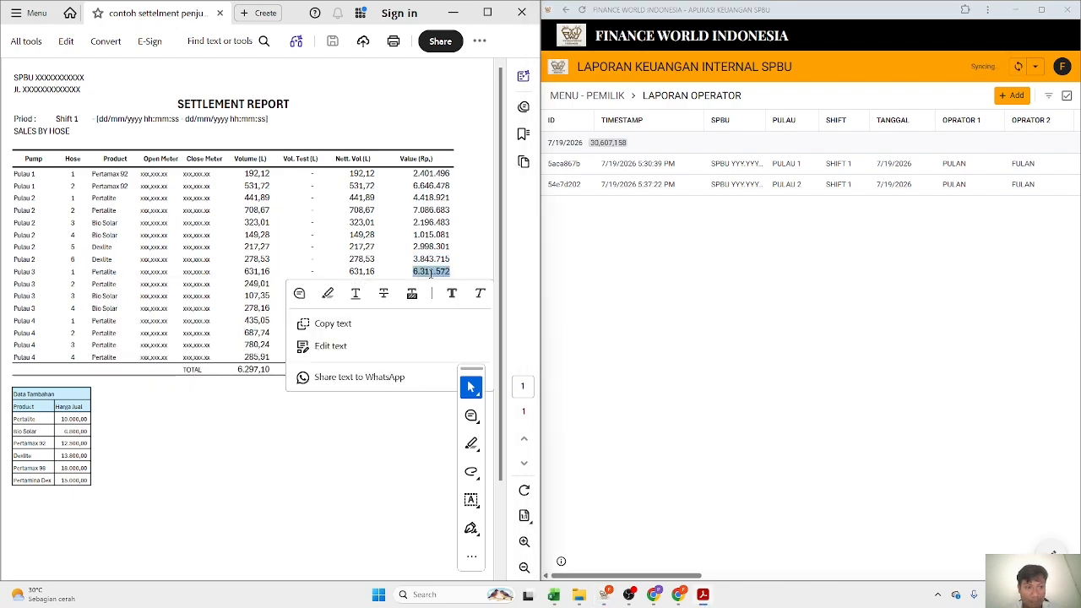
{"action": "left_click", "coordinate": [85, 430]}
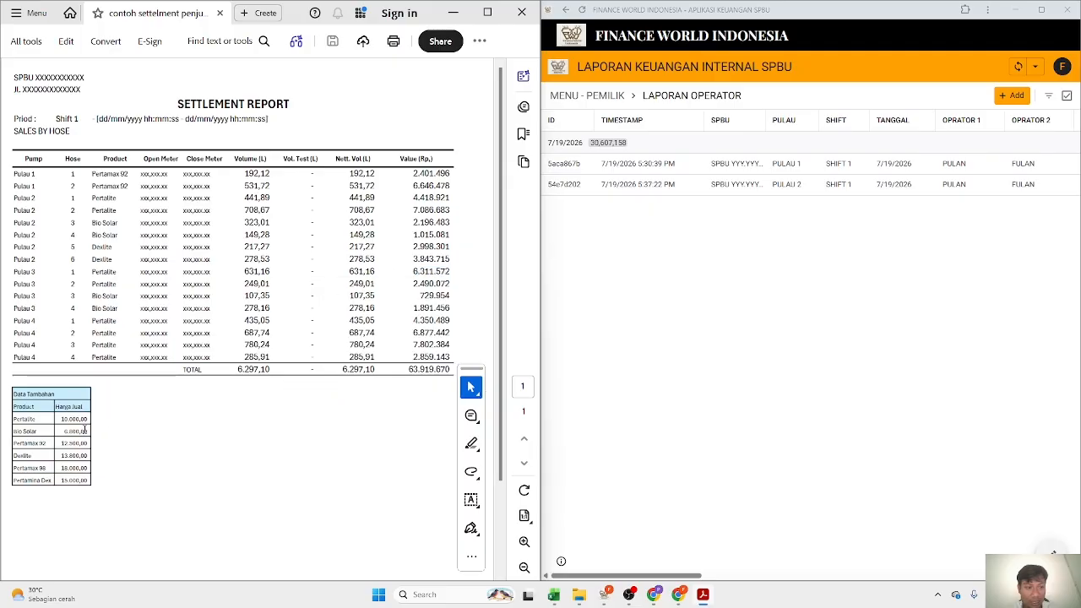
{"action": "double_click", "coordinate": [67, 419]}
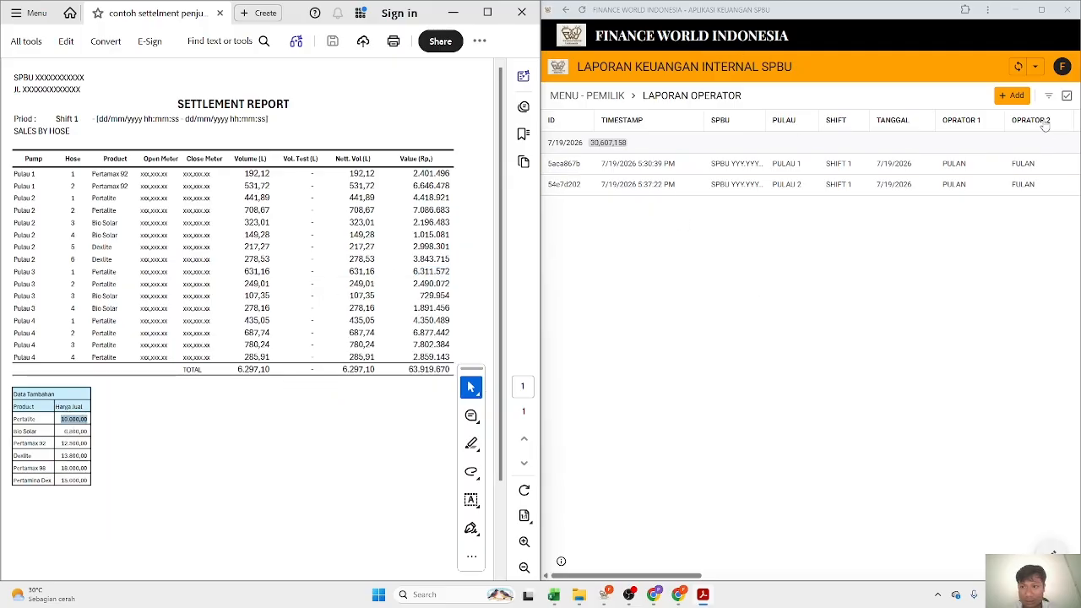
Step: Check the HARGA JUAL filled in for PERTALITE in a trial sales detail of a new operator report, and discard both forms
{"action": "left_click", "coordinate": [1011, 96]}
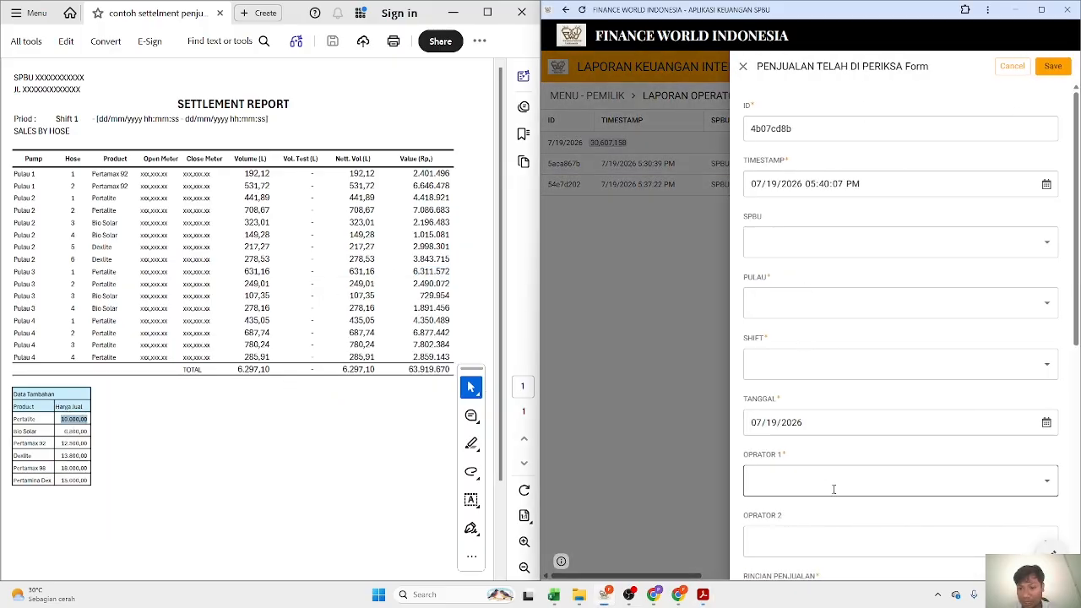
{"action": "scroll", "coordinate": [881, 402], "scroll_direction": "down", "scroll_amount": 3}
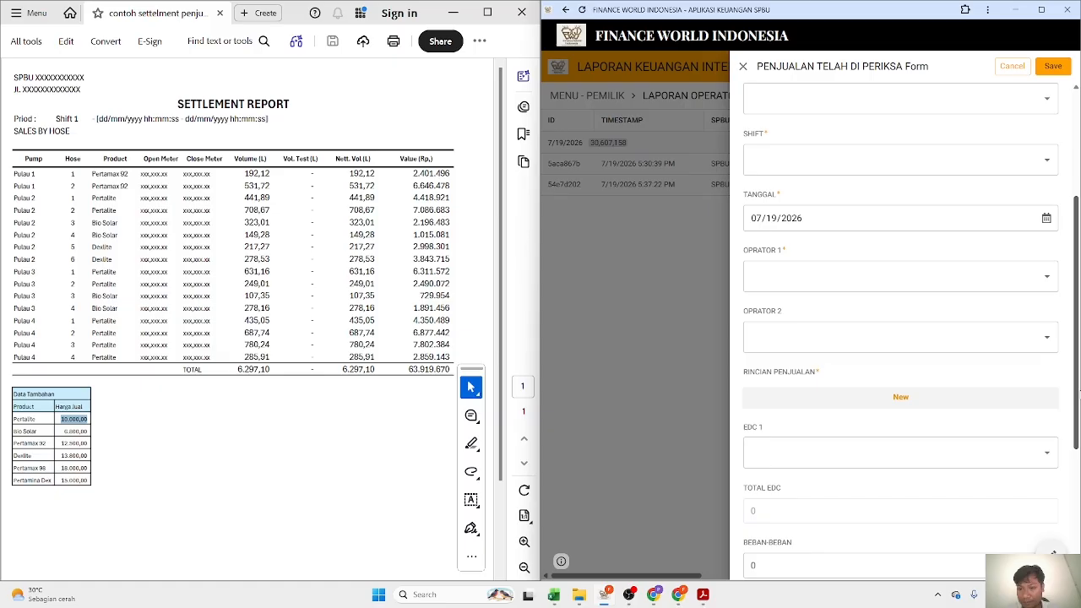
{"action": "left_click", "coordinate": [881, 402]}
{"action": "left_click", "coordinate": [878, 347]}
{"action": "left_click", "coordinate": [881, 385]}
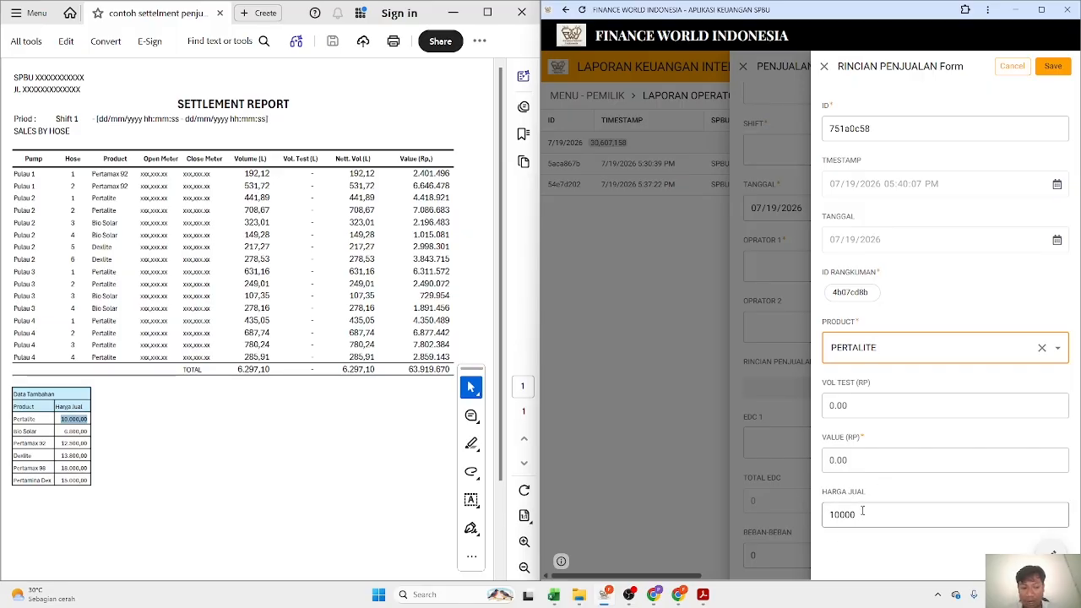
{"action": "left_click", "coordinate": [1011, 68]}
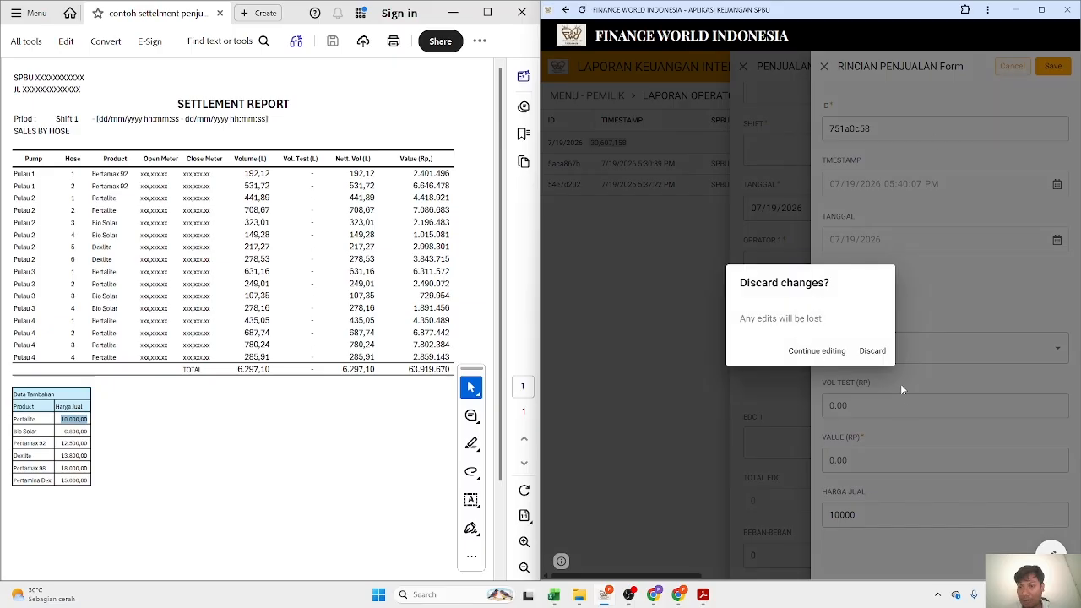
{"action": "left_click", "coordinate": [873, 350]}
{"action": "left_click", "coordinate": [743, 67]}
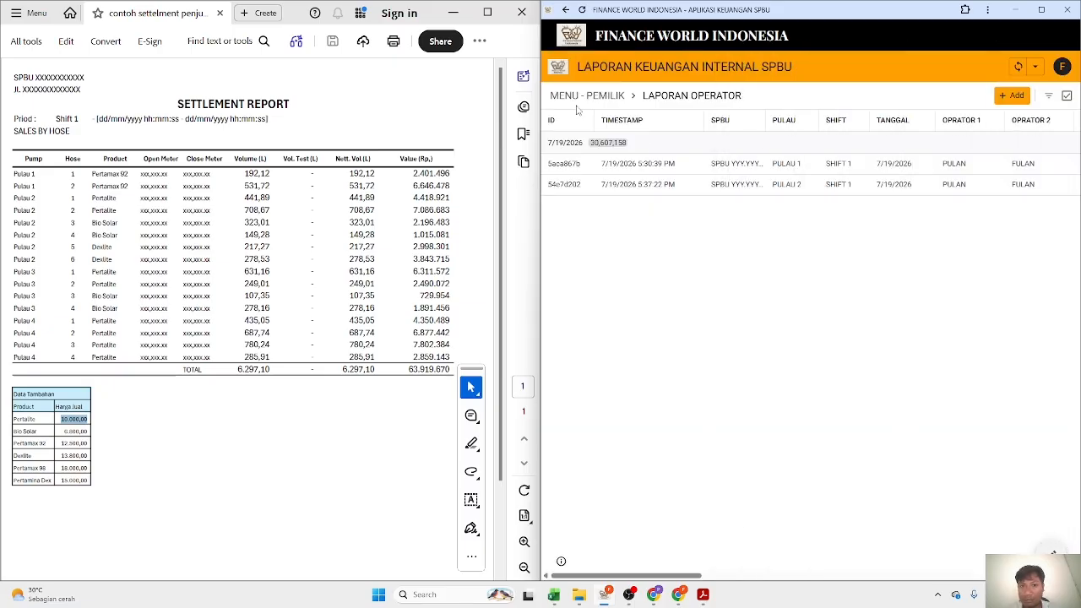
Step: Return to the owner menu, remove the HAK AKSES: PEKERJA filter and open SETUP HARGA JUAL
{"action": "left_click", "coordinate": [583, 96]}
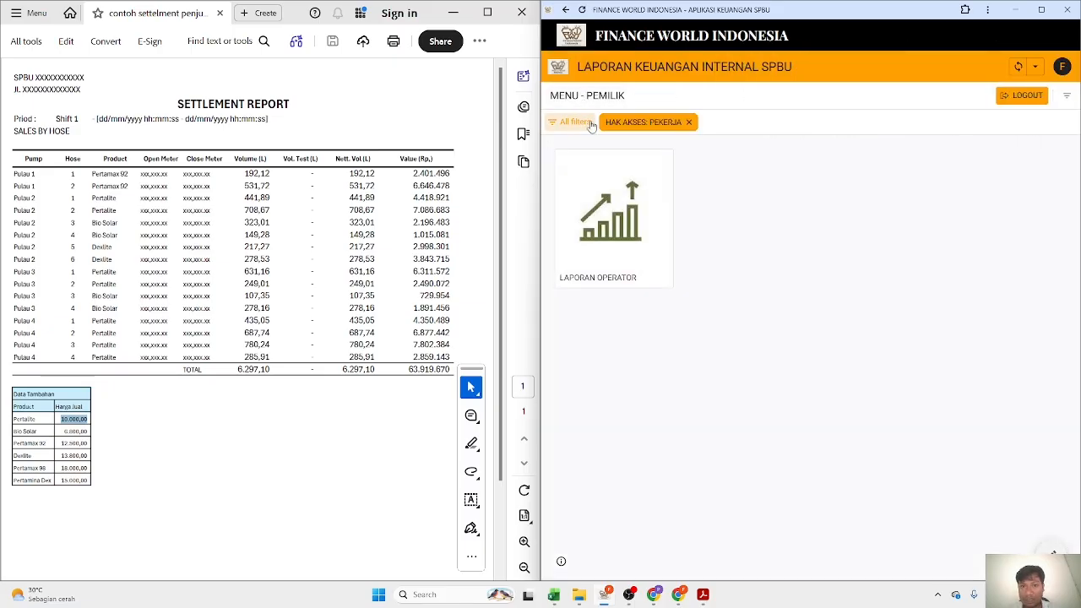
{"action": "left_click", "coordinate": [686, 127]}
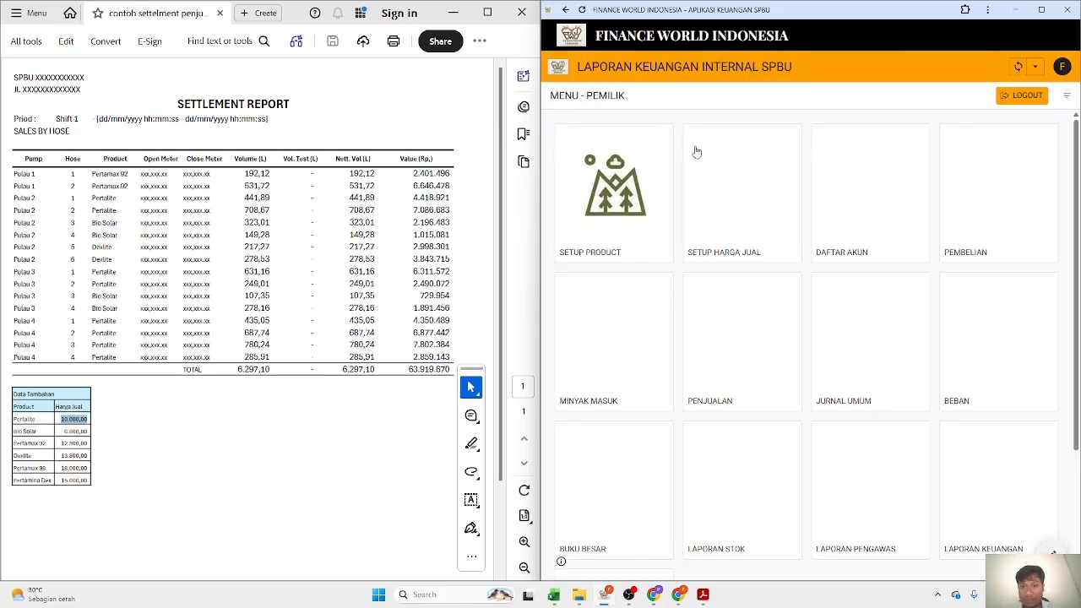
{"action": "left_click", "coordinate": [763, 252]}
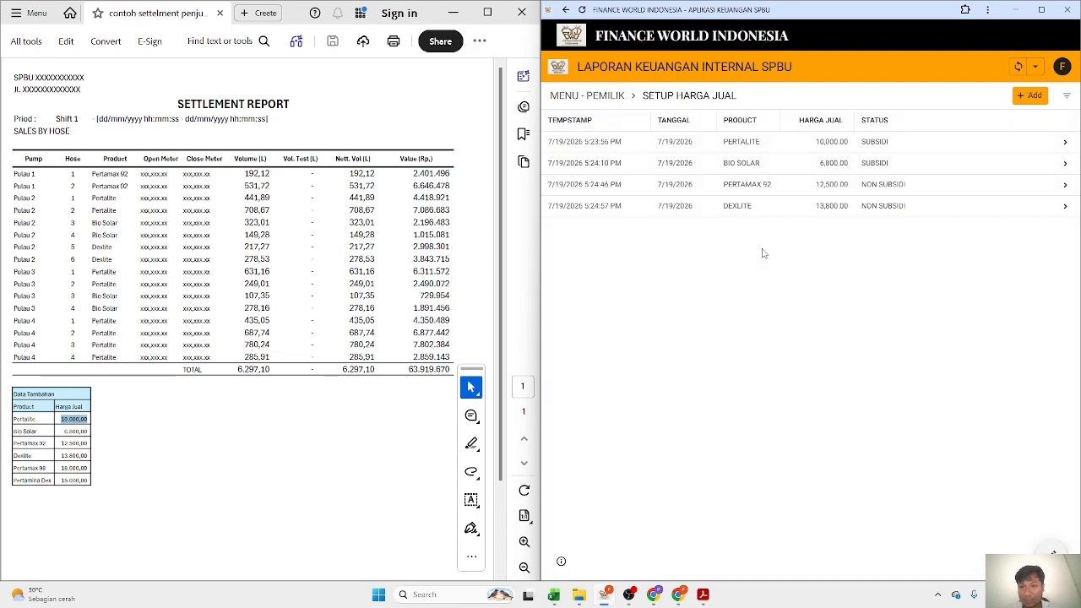
Step: Add and save a new HARGA JUAL of 11000 for PERTALITE
{"action": "left_click", "coordinate": [1030, 98]}
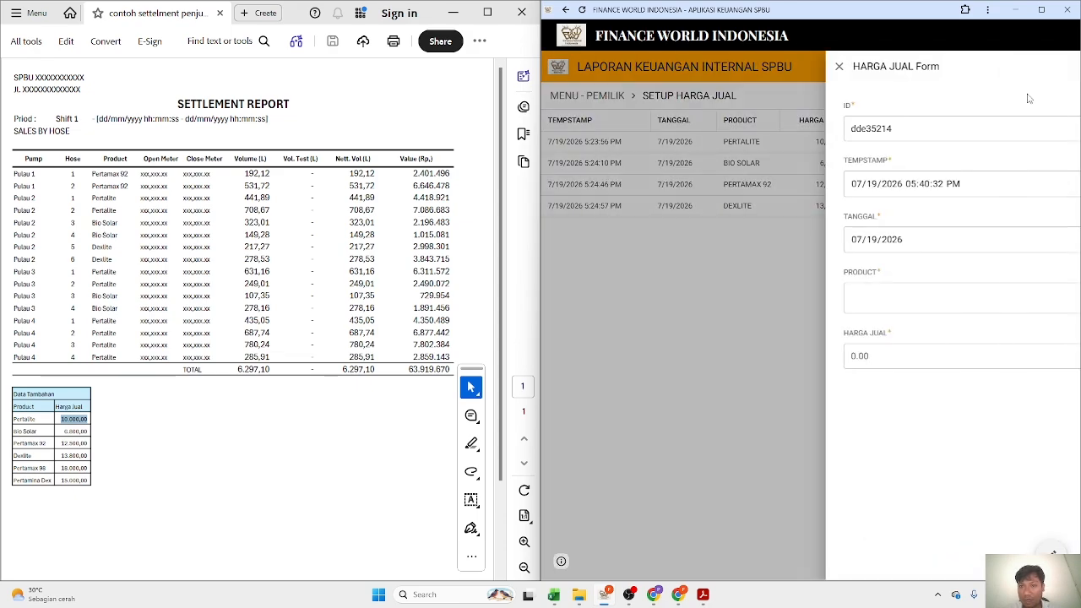
{"action": "left_click", "coordinate": [790, 297]}
{"action": "left_click", "coordinate": [794, 359]}
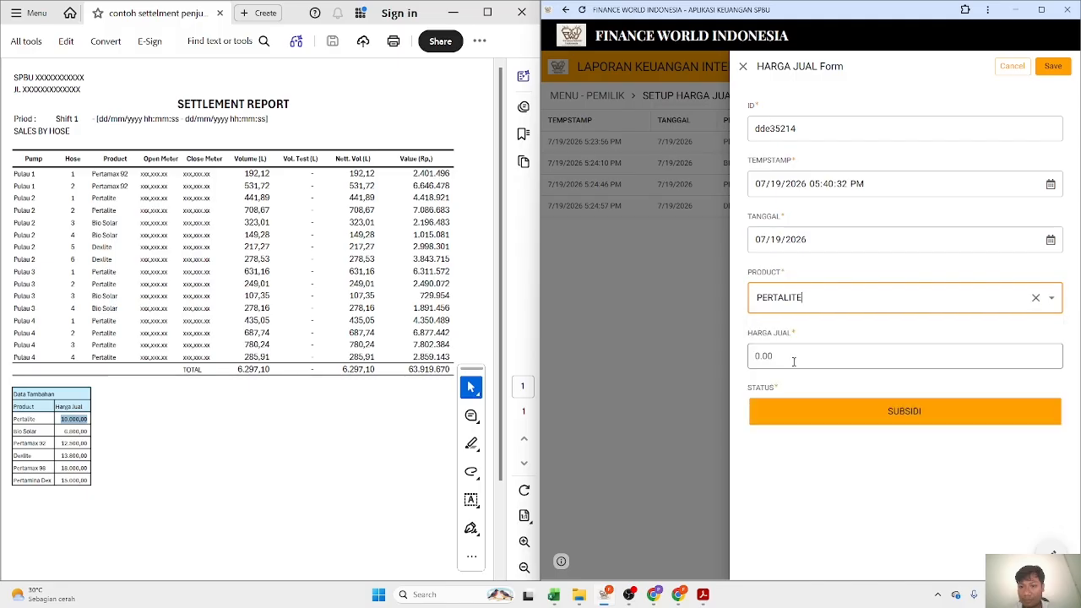
{"action": "left_click", "coordinate": [820, 357]}
{"action": "type", "text": "1"}
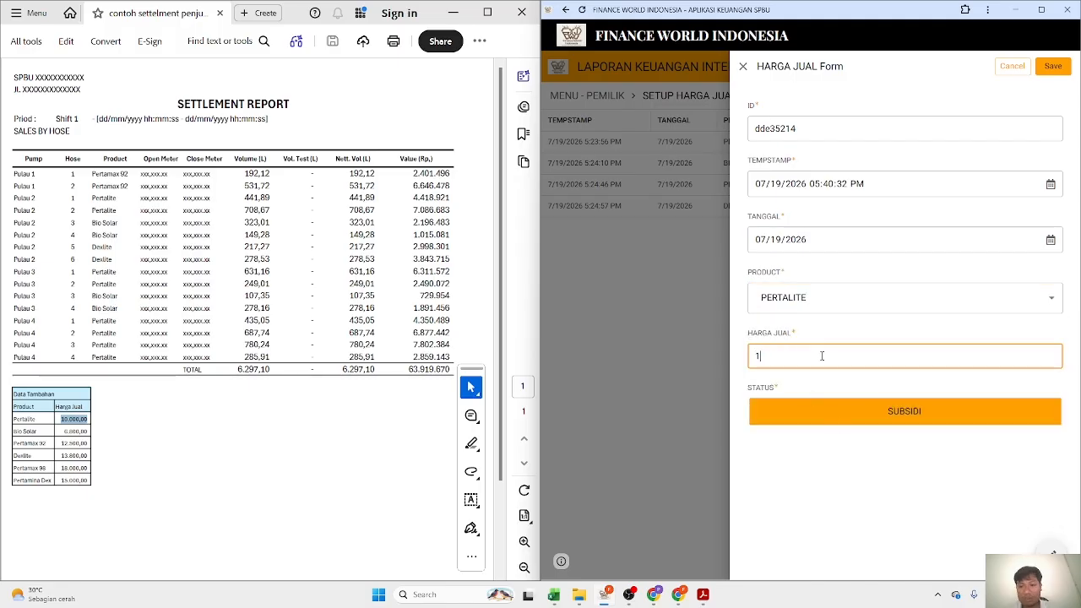
{"action": "type", "text": "1000"}
{"action": "left_click", "coordinate": [959, 503]}
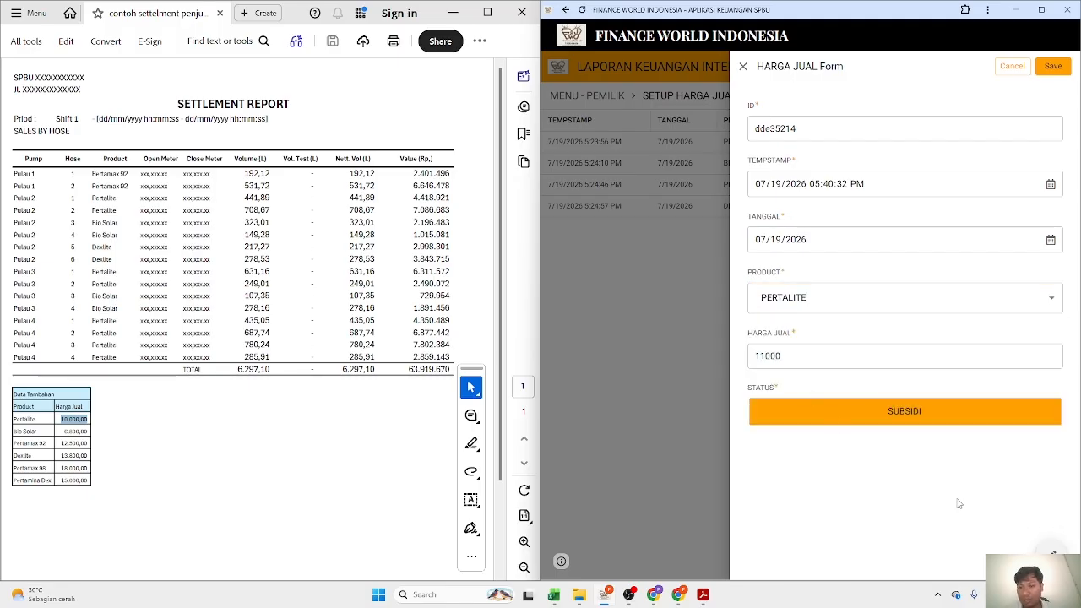
{"action": "left_click", "coordinate": [1049, 69]}
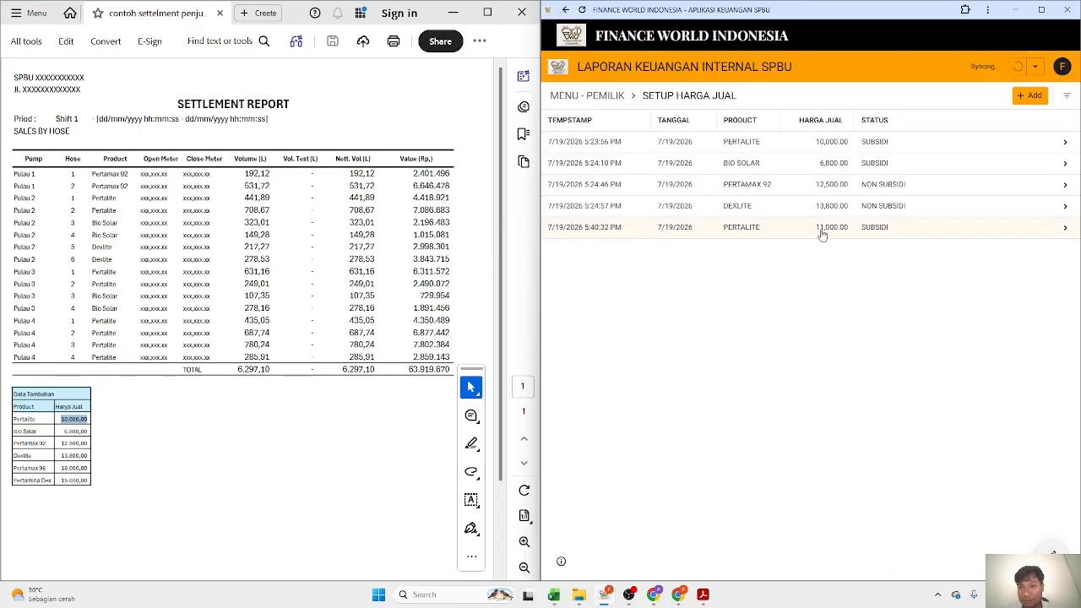
Step: Start a PERTALITE sales detail in a new LAPORAN OPERATOR entry to check its HARGA JUAL
{"action": "left_click", "coordinate": [596, 97]}
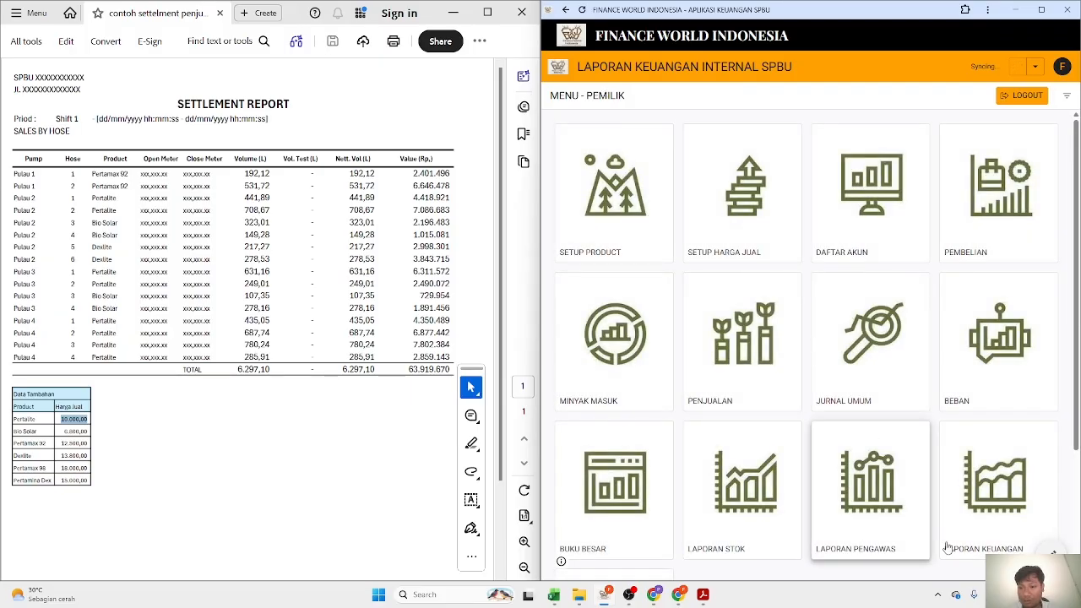
{"action": "scroll", "coordinate": [1077, 218], "scroll_direction": "down", "scroll_amount": 2}
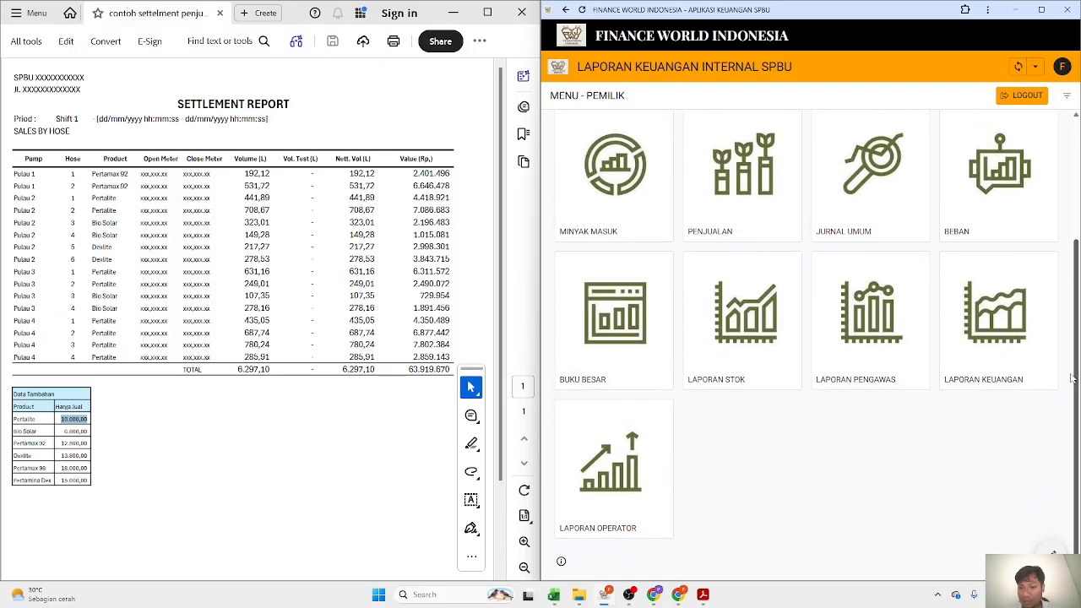
{"action": "left_click", "coordinate": [626, 508]}
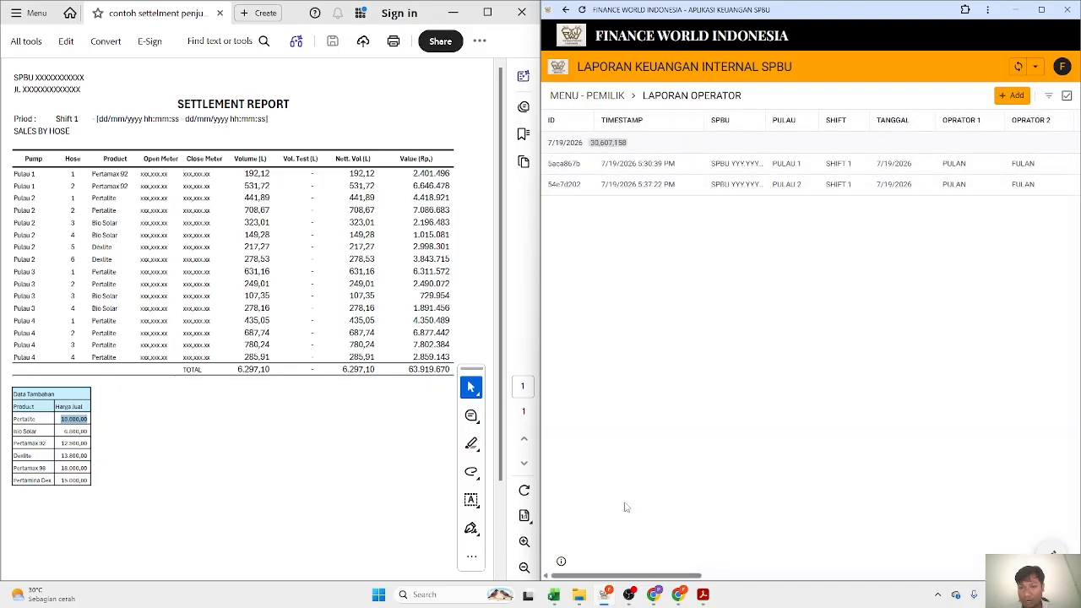
{"action": "left_click", "coordinate": [1002, 100]}
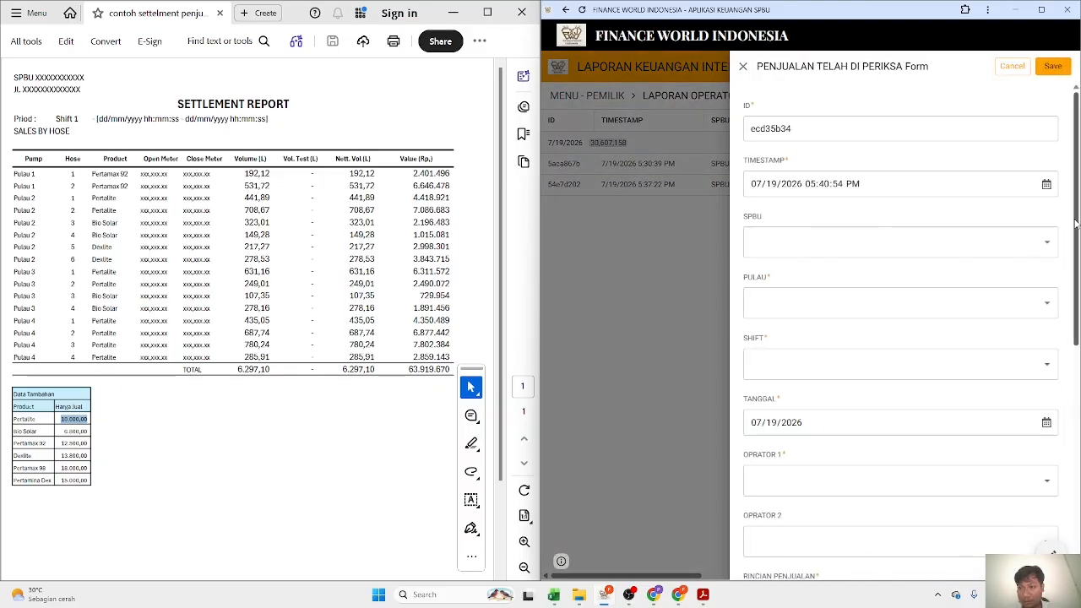
{"action": "scroll", "coordinate": [1076, 223], "scroll_direction": "down", "scroll_amount": 4}
{"action": "left_click", "coordinate": [786, 276]}
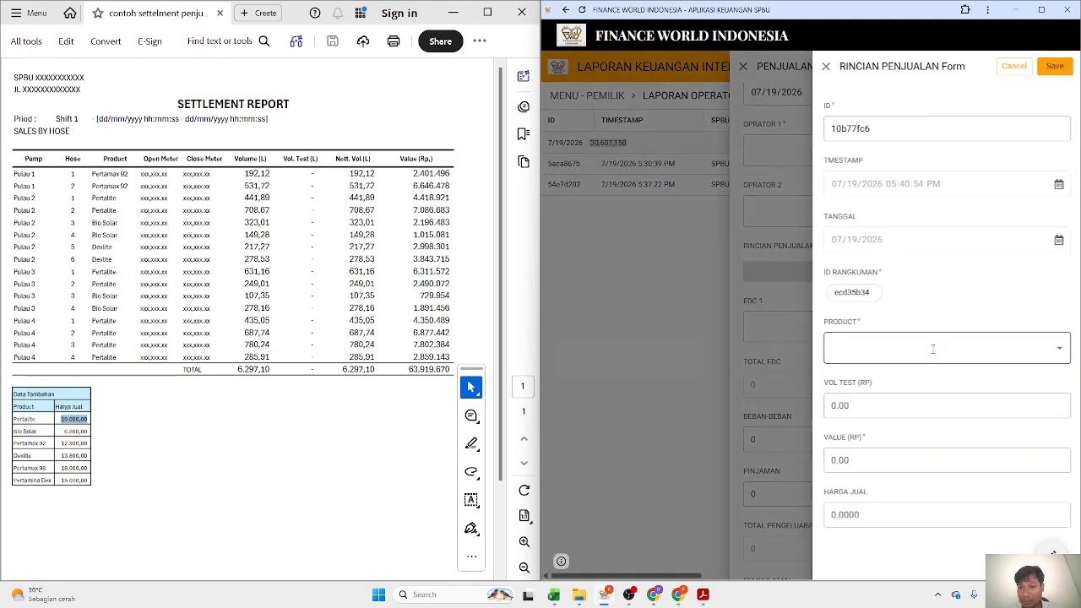
{"action": "left_click", "coordinate": [890, 347]}
{"action": "left_click", "coordinate": [887, 382]}
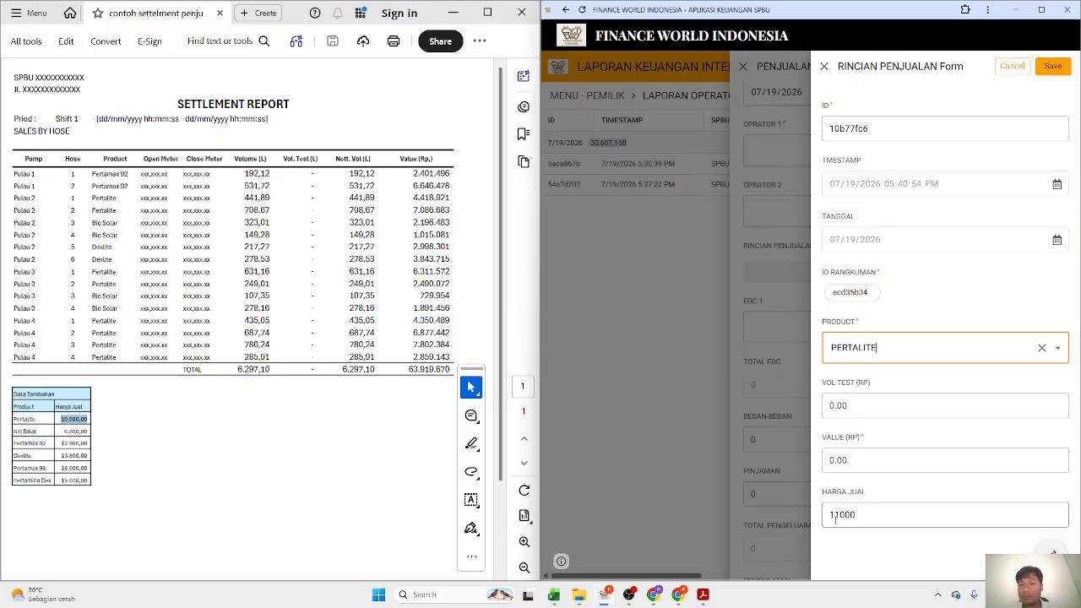
Step: Discard the trial sales detail and its operator report, then return to the owner menu and open SETUP HARGA JUAL
{"action": "left_click", "coordinate": [1013, 68]}
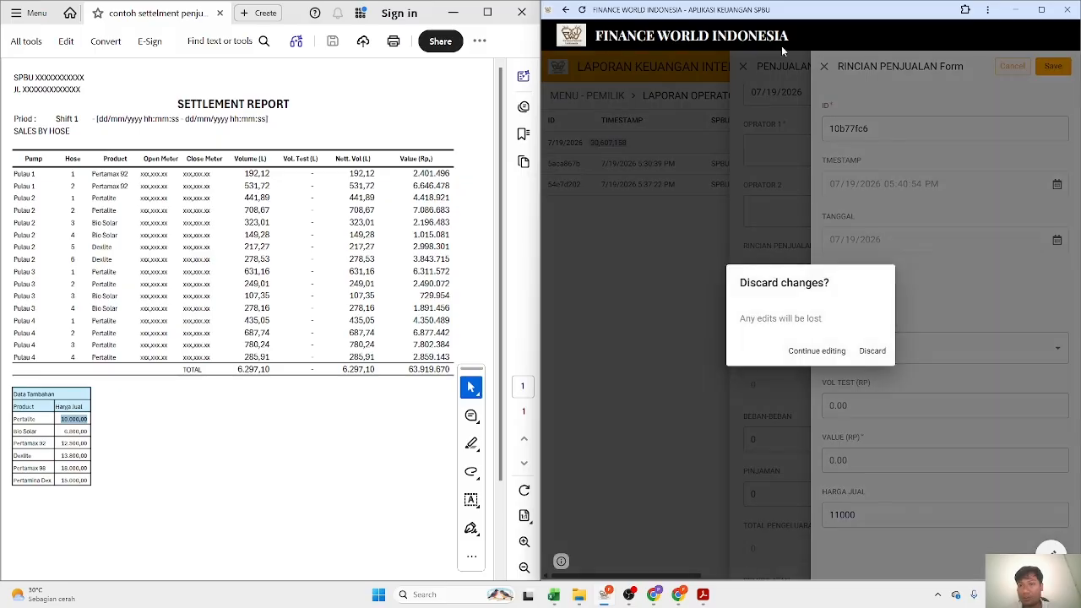
{"action": "left_click", "coordinate": [873, 351]}
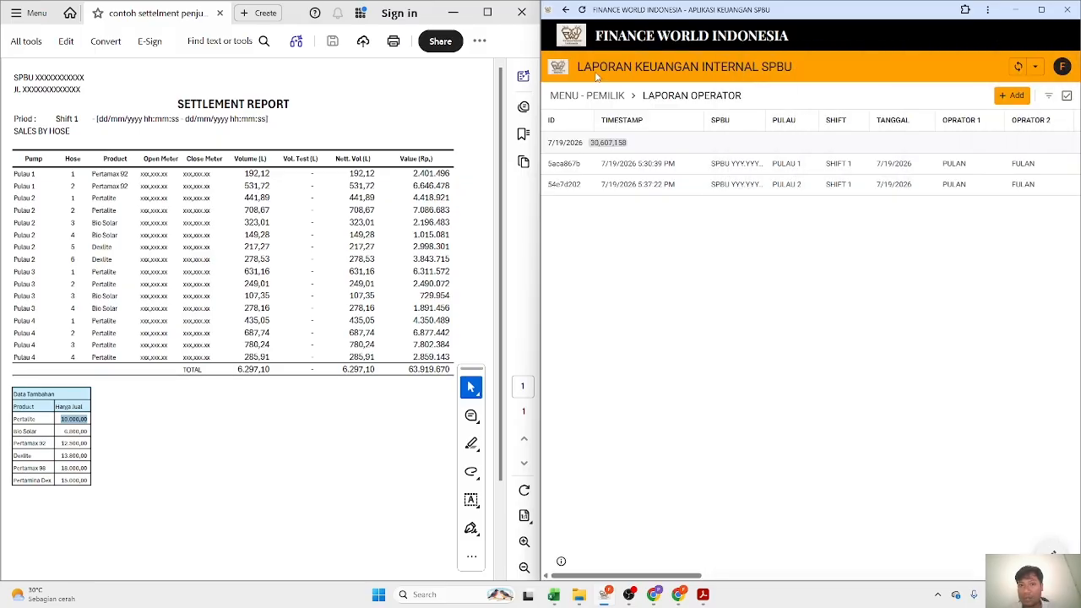
{"action": "left_click", "coordinate": [591, 95]}
{"action": "left_click", "coordinate": [757, 245]}
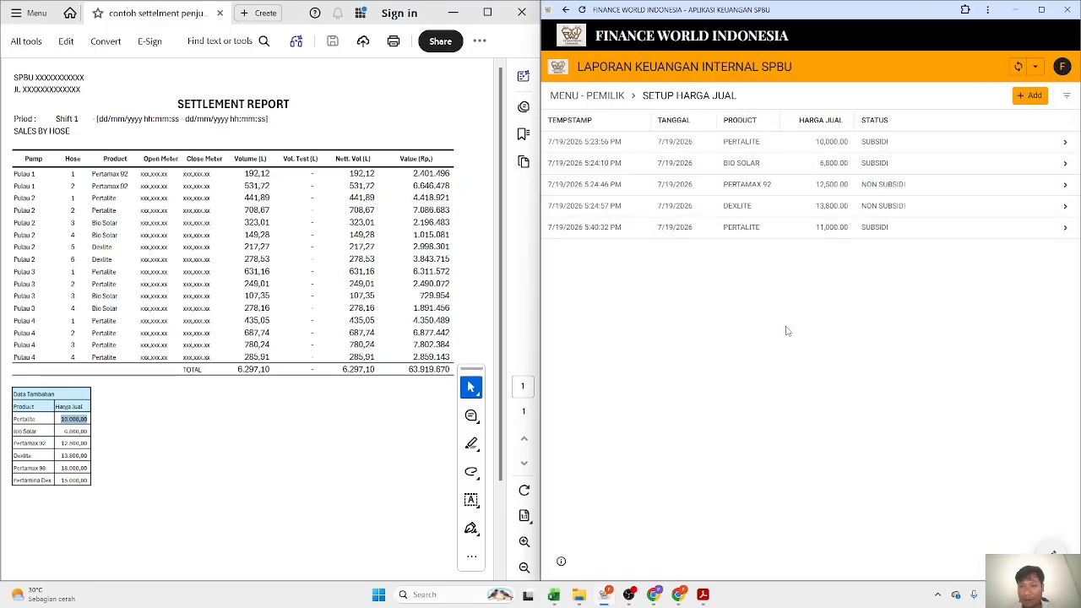
Step: Add and save a new HARGA JUAL of 10000 for PERTALITE
{"action": "left_click", "coordinate": [1030, 95]}
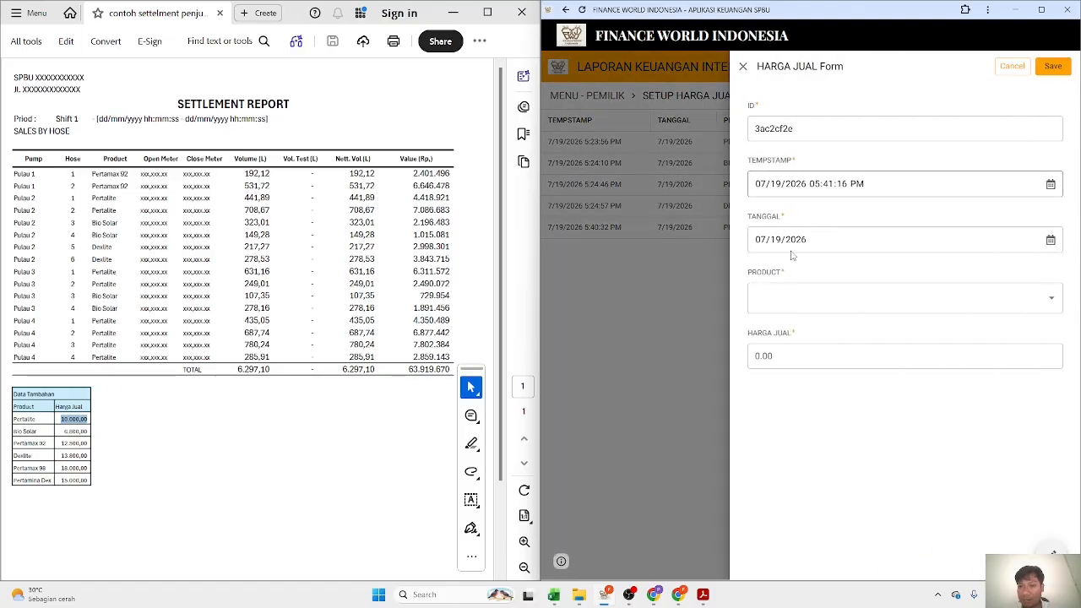
{"action": "left_click", "coordinate": [806, 297]}
{"action": "left_click", "coordinate": [801, 358]}
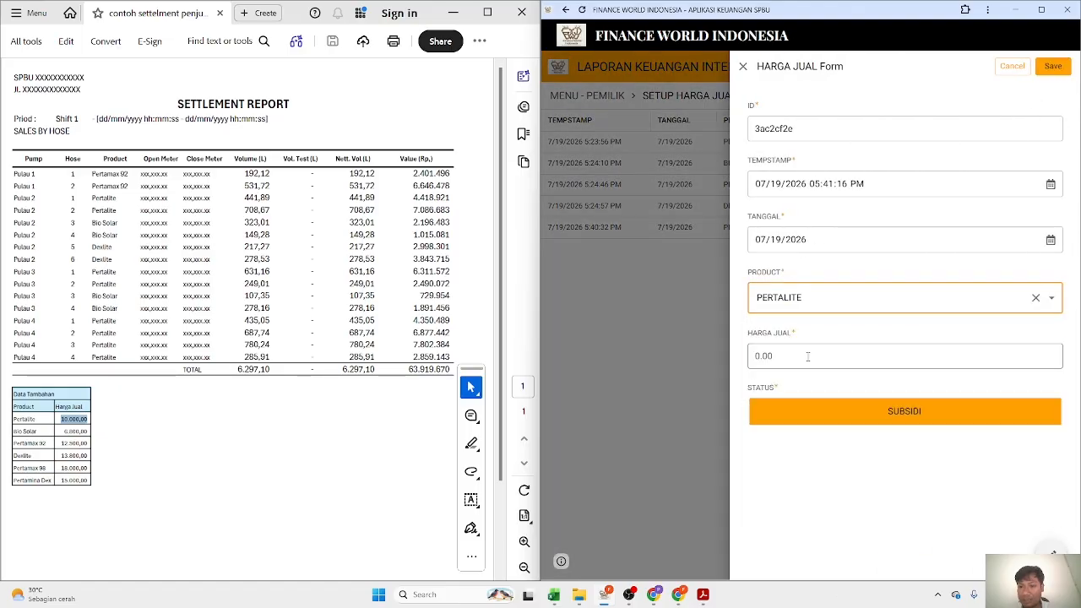
{"action": "left_click", "coordinate": [807, 356]}
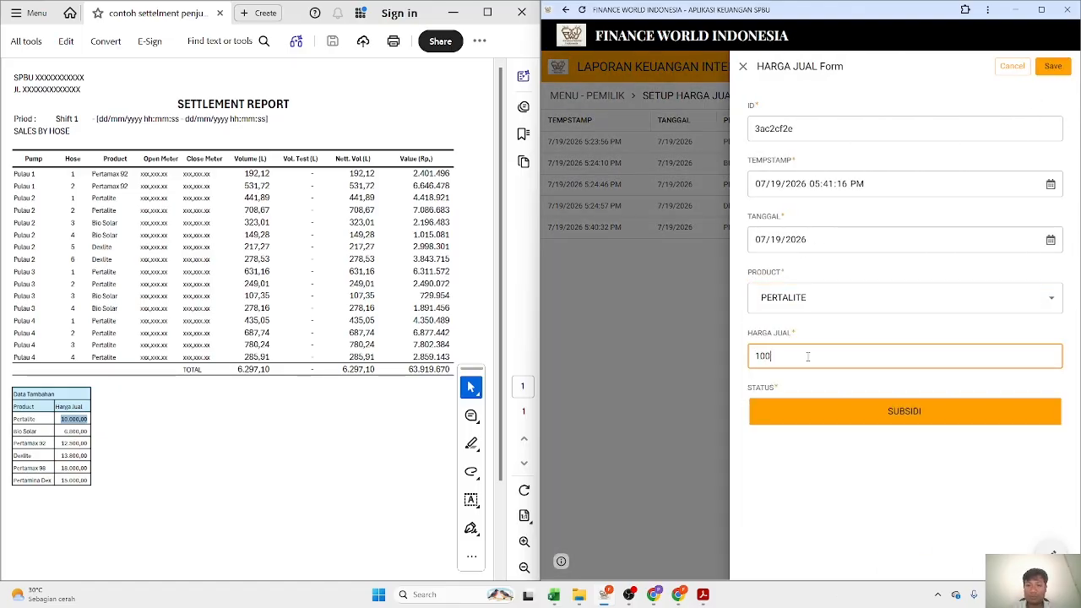
{"action": "type", "text": "10000"}
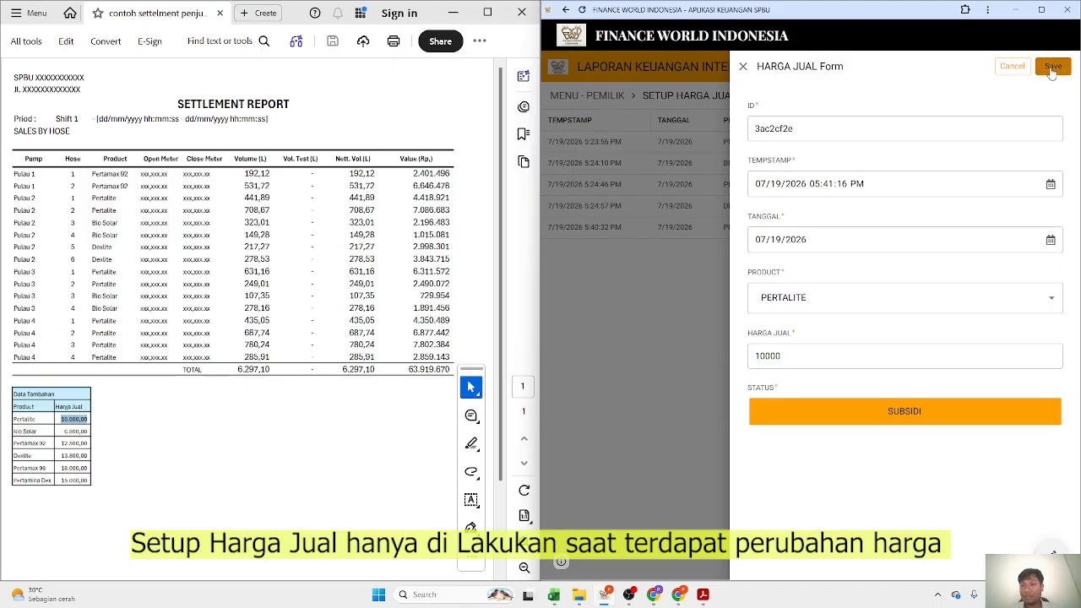
{"action": "left_click", "coordinate": [1053, 66]}
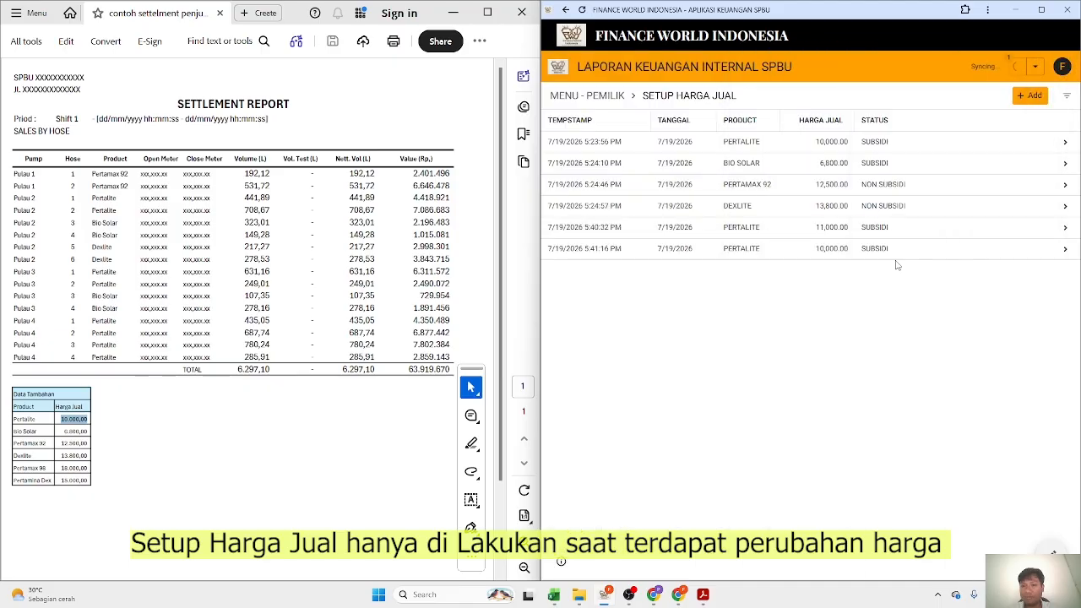
Step: Add and save a new HARGA JUAL of 11000 for PERTAMAX 92
{"action": "left_click", "coordinate": [1032, 96]}
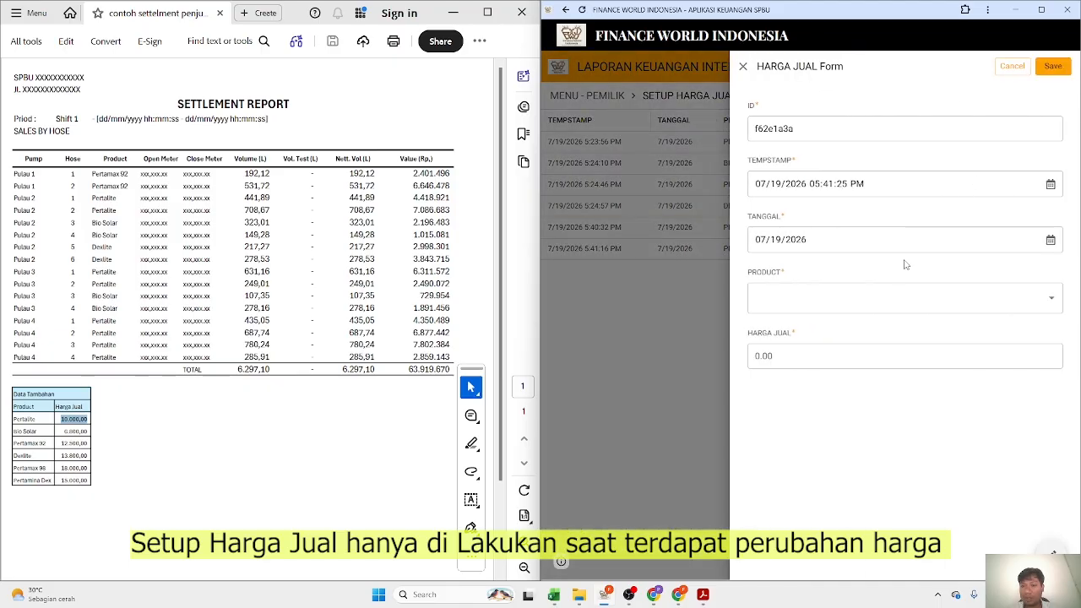
{"action": "left_click", "coordinate": [834, 299]}
{"action": "left_click", "coordinate": [801, 308]}
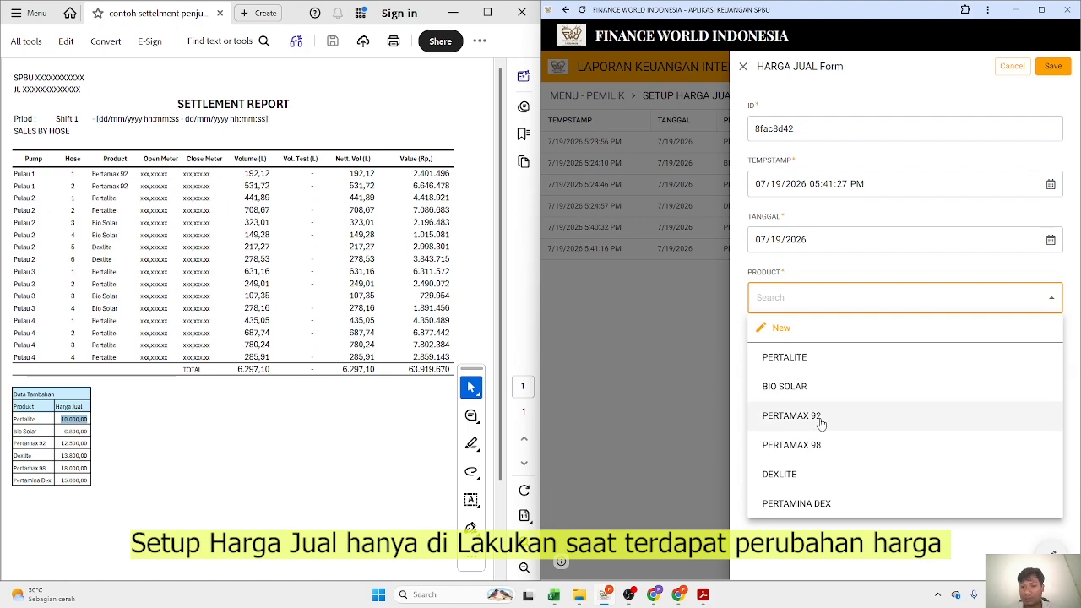
{"action": "left_click", "coordinate": [817, 416]}
{"action": "left_click", "coordinate": [806, 361]}
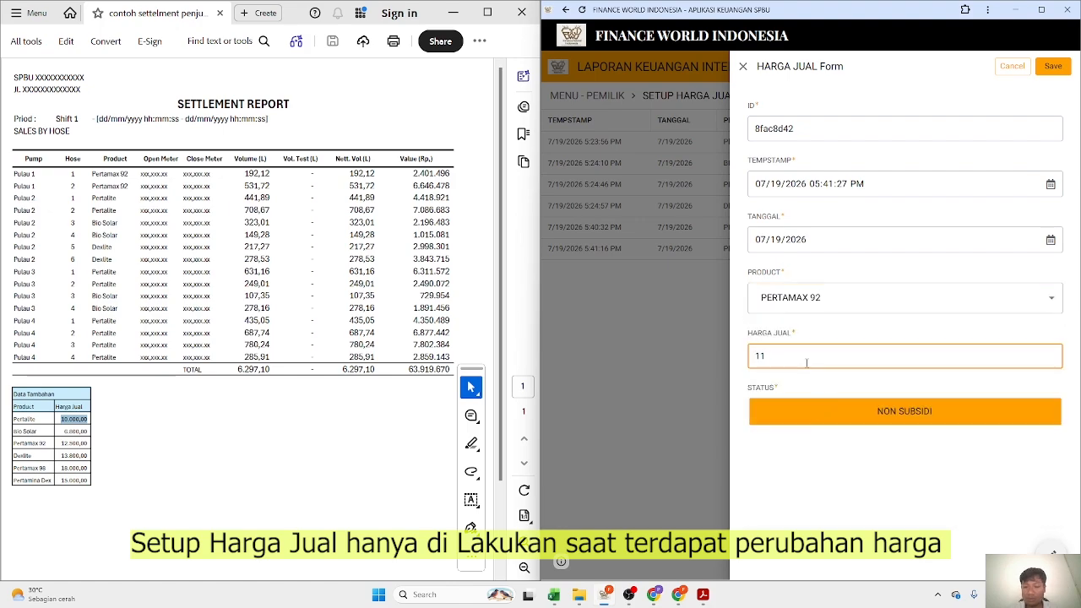
{"action": "left_click", "coordinate": [798, 470]}
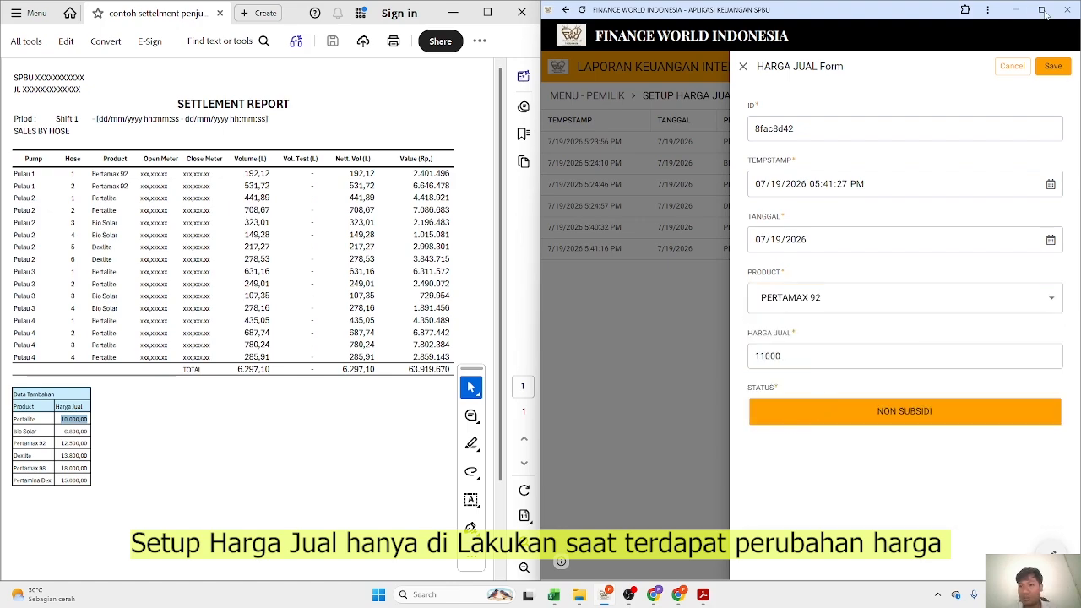
{"action": "left_click", "coordinate": [1053, 66]}
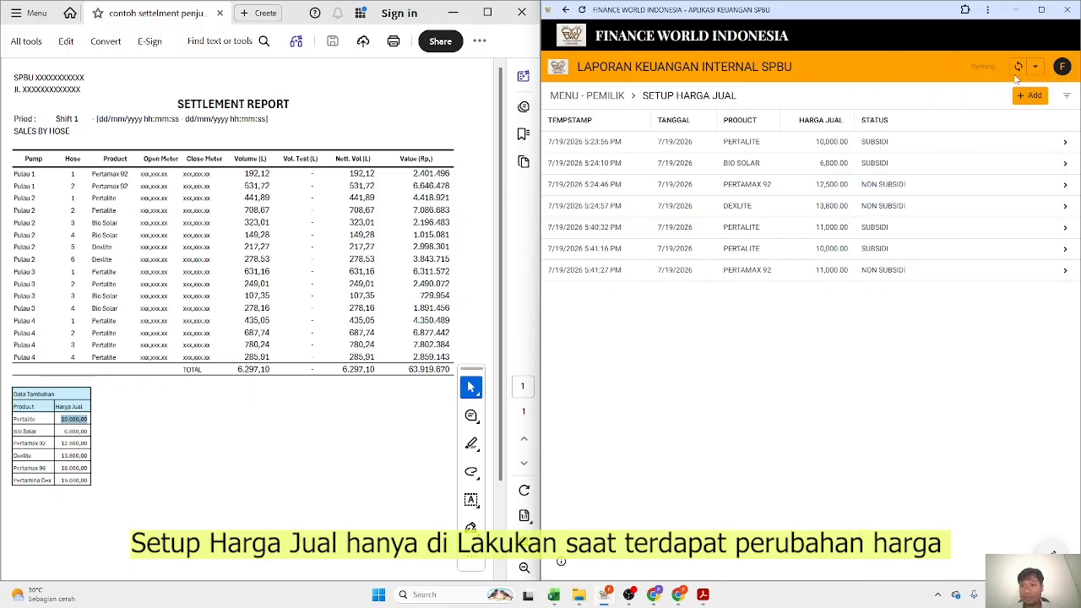
Step: Open LAPORAN OPERATOR from the owner menu and start a new report for SPBU YYY.YYY.YYY
{"action": "left_click", "coordinate": [576, 98]}
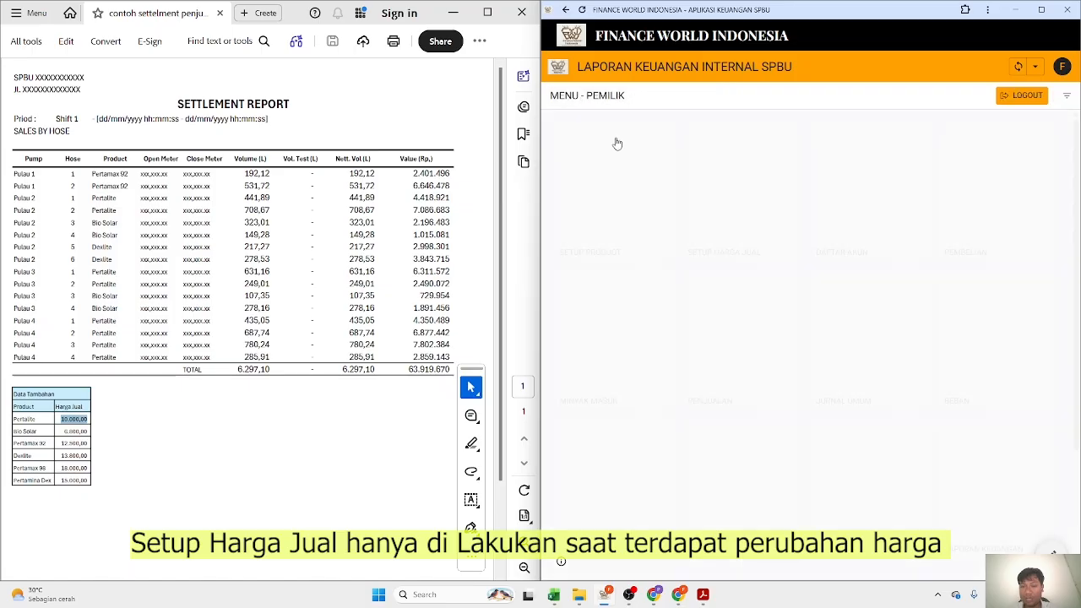
{"action": "left_click_drag", "start_coordinate": [1077, 195], "coordinate": [1078, 317]}
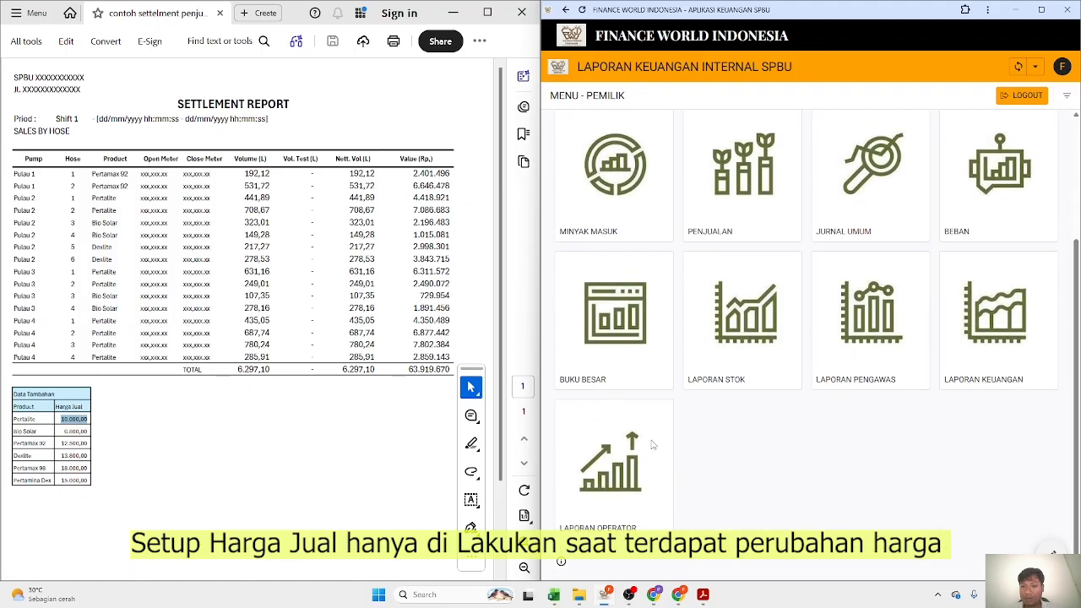
{"action": "left_click", "coordinate": [598, 488]}
{"action": "left_click", "coordinate": [1012, 95]}
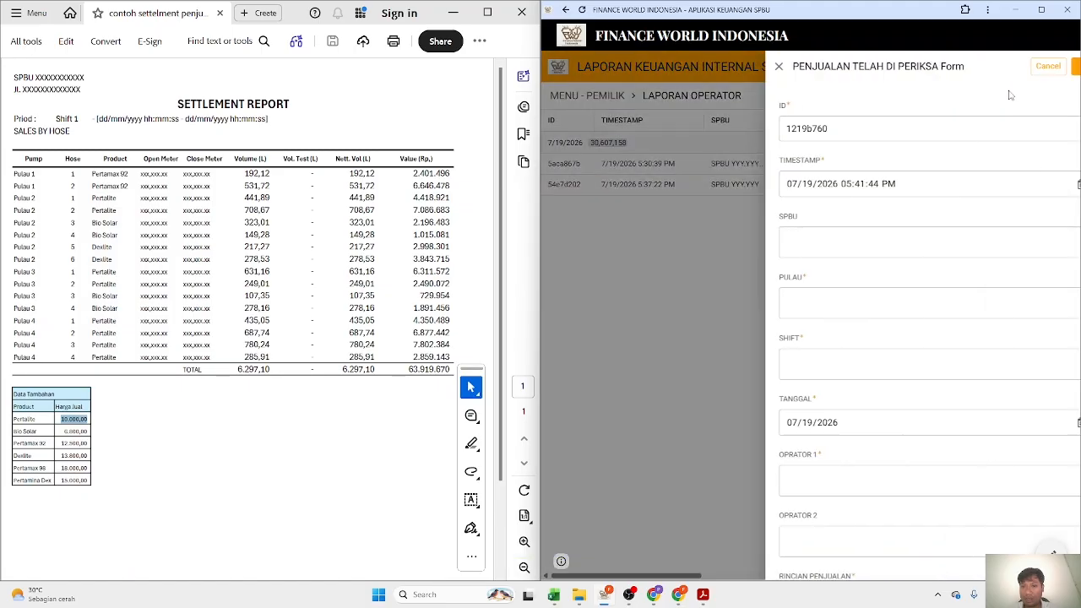
{"action": "left_click", "coordinate": [802, 245]}
{"action": "left_click", "coordinate": [802, 275]}
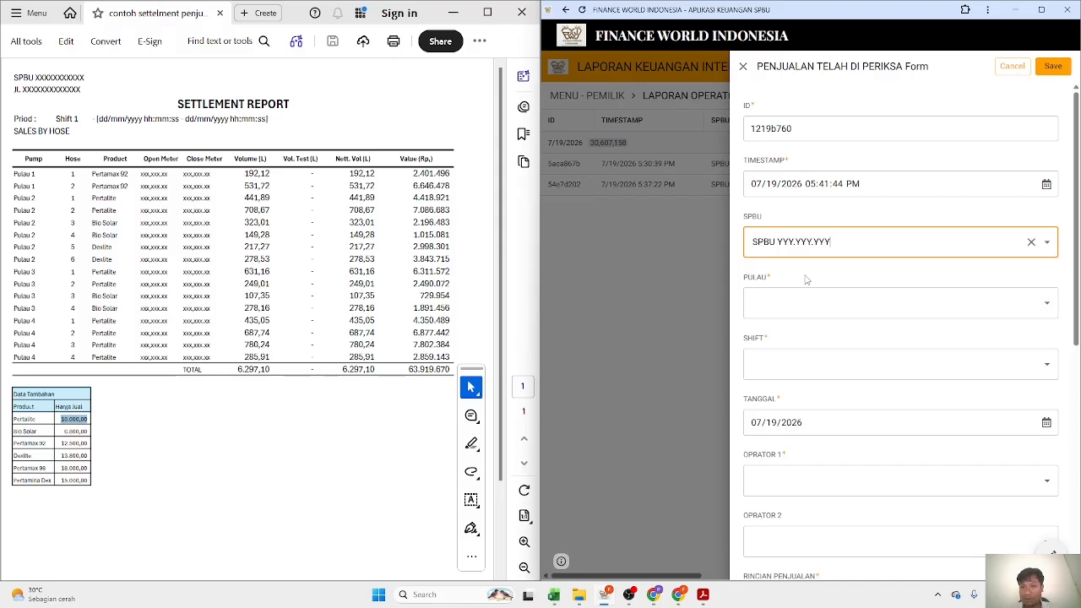
Step: Set the new operator report to PULAU 3 and SHIFT 1
{"action": "left_click", "coordinate": [814, 311]}
{"action": "left_click", "coordinate": [808, 338]}
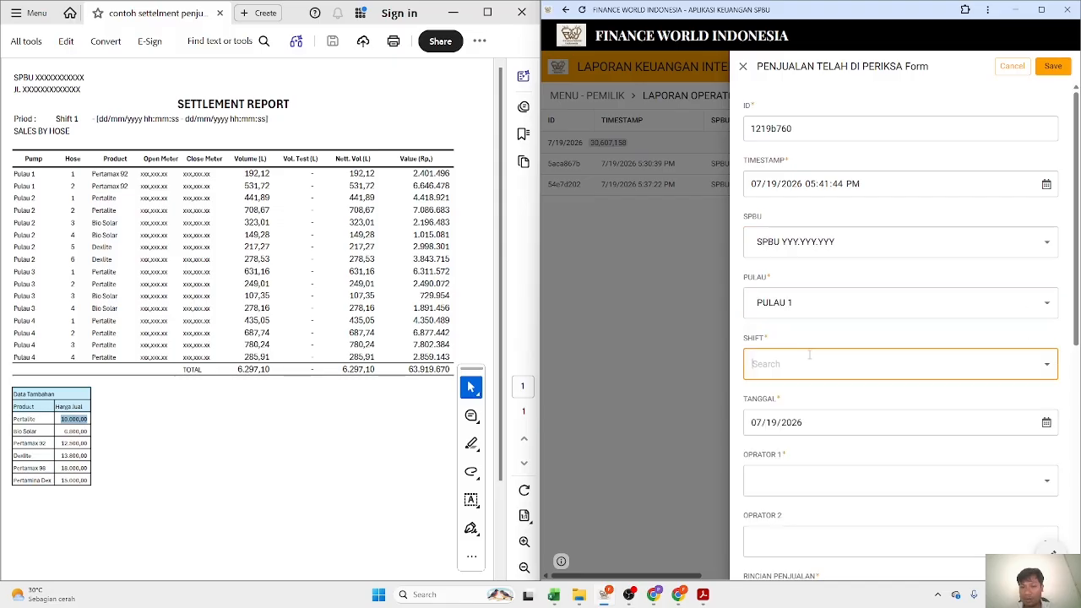
{"action": "left_click", "coordinate": [809, 304]}
{"action": "left_click", "coordinate": [804, 391]}
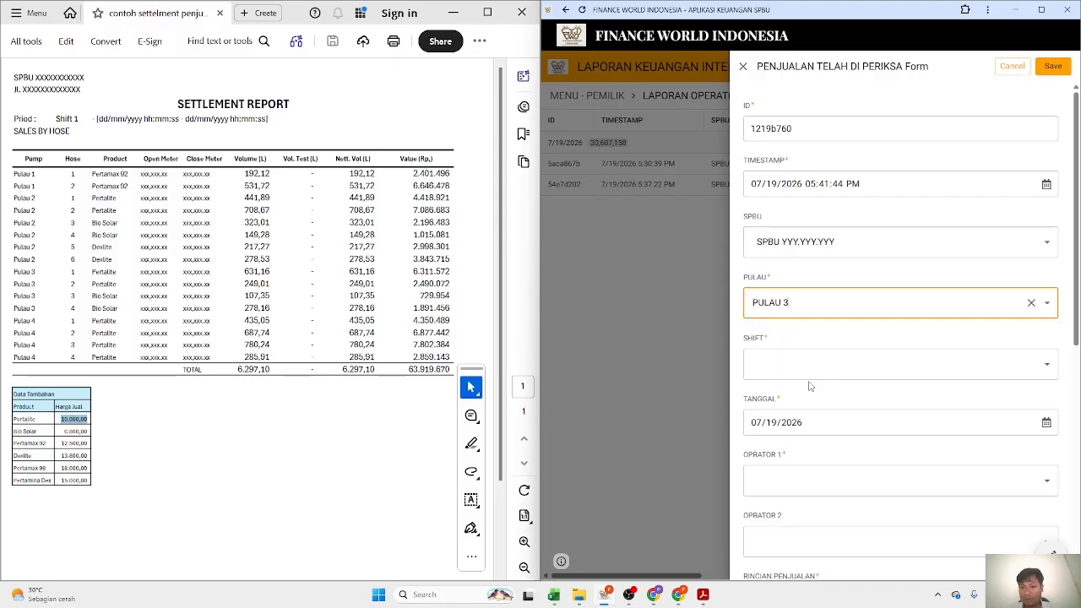
{"action": "left_click", "coordinate": [802, 363]}
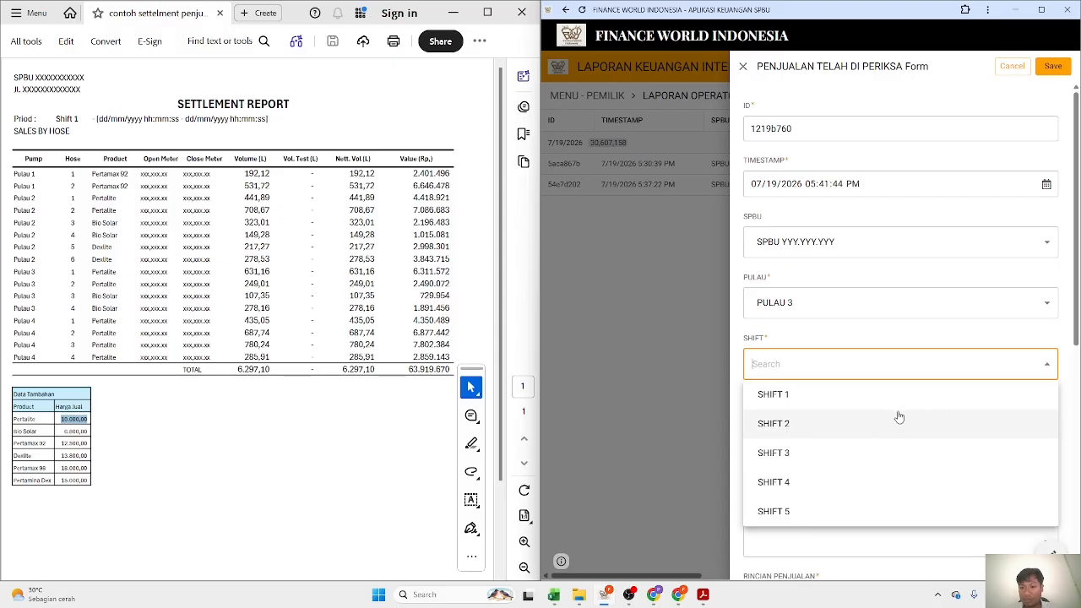
{"action": "left_click", "coordinate": [809, 396]}
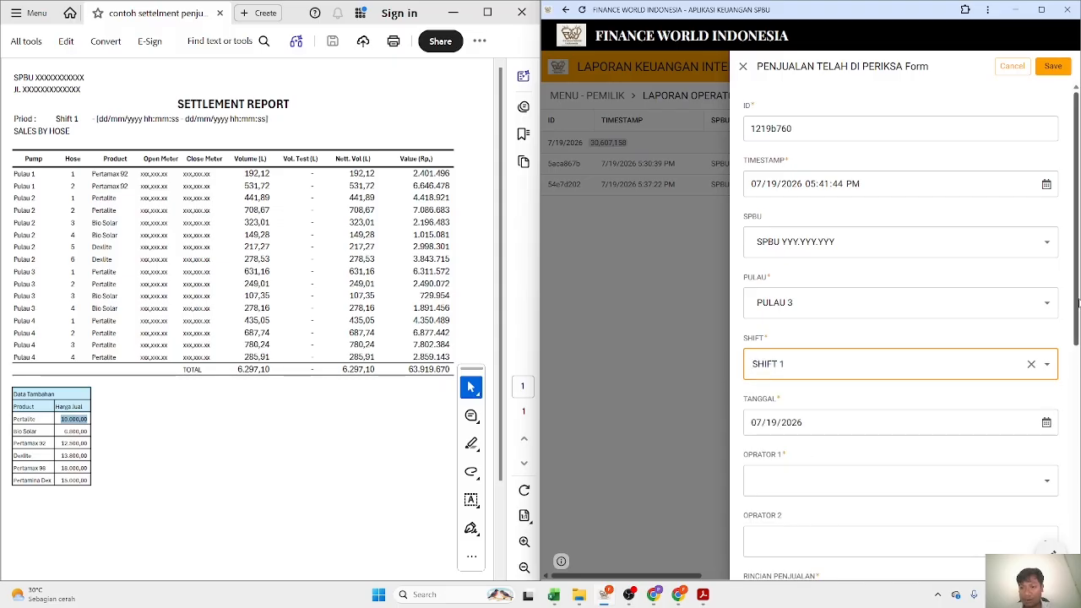
Step: Check the HARGA JUAL filled in for PERTALITE and PERTAMAX 92 in a trial sales detail, and discard the forms
{"action": "scroll", "coordinate": [1074, 296], "scroll_direction": "down", "scroll_amount": 3}
{"action": "left_click", "coordinate": [883, 366]}
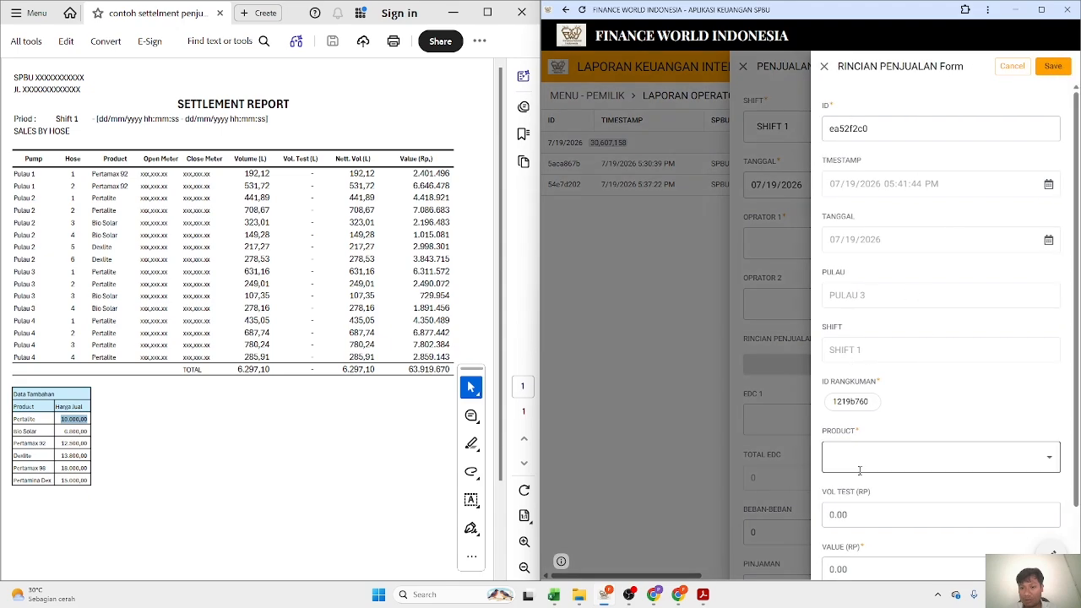
{"action": "left_click", "coordinate": [860, 468]}
{"action": "left_click", "coordinate": [864, 285]}
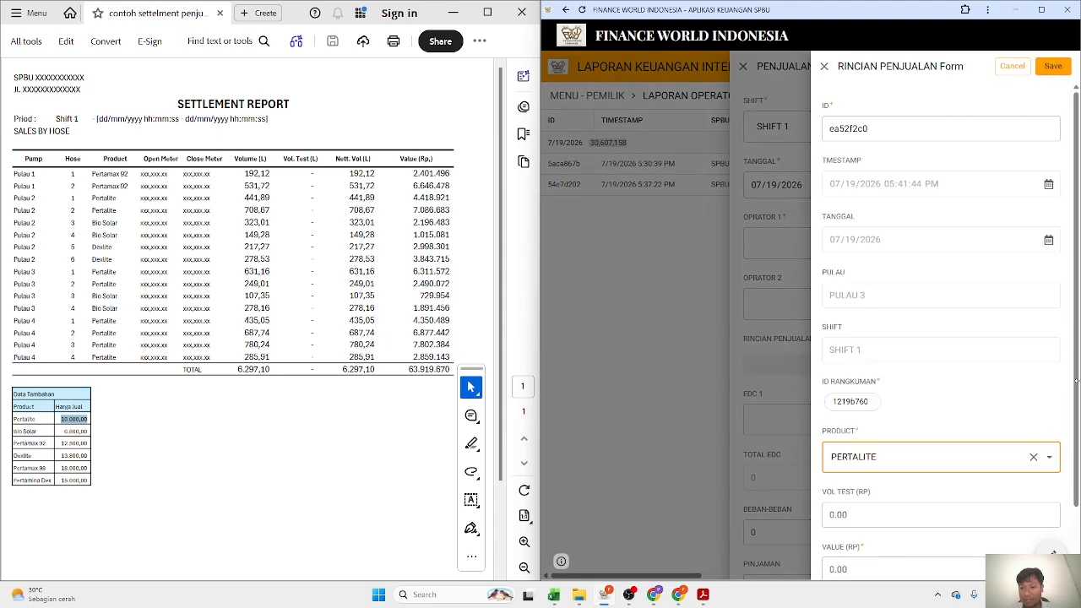
{"action": "scroll", "coordinate": [895, 537], "scroll_direction": "down", "scroll_amount": 1}
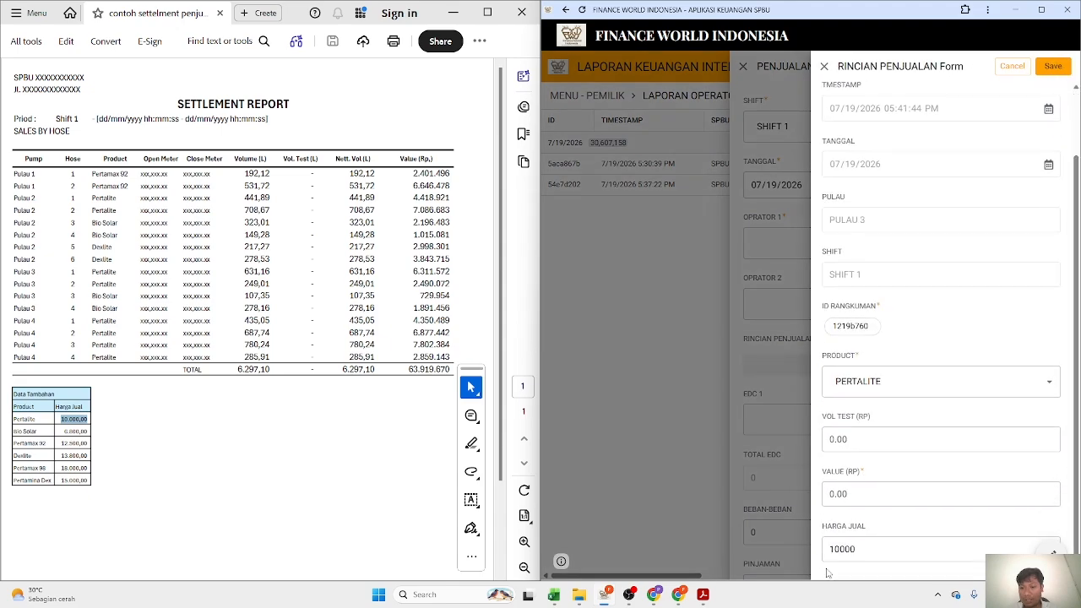
{"action": "left_click", "coordinate": [887, 382]}
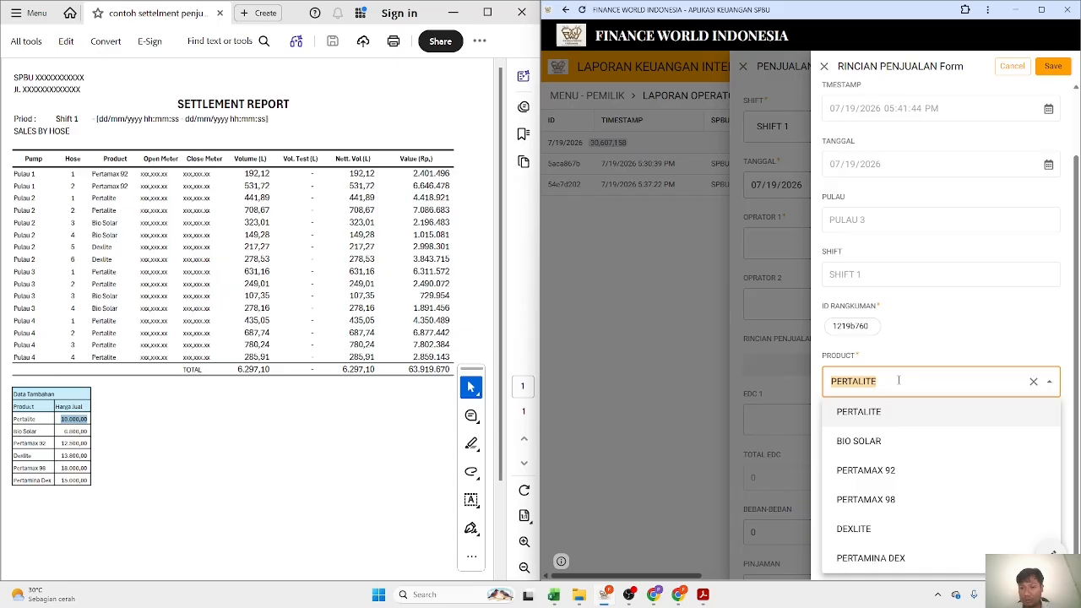
{"action": "left_click", "coordinate": [889, 471]}
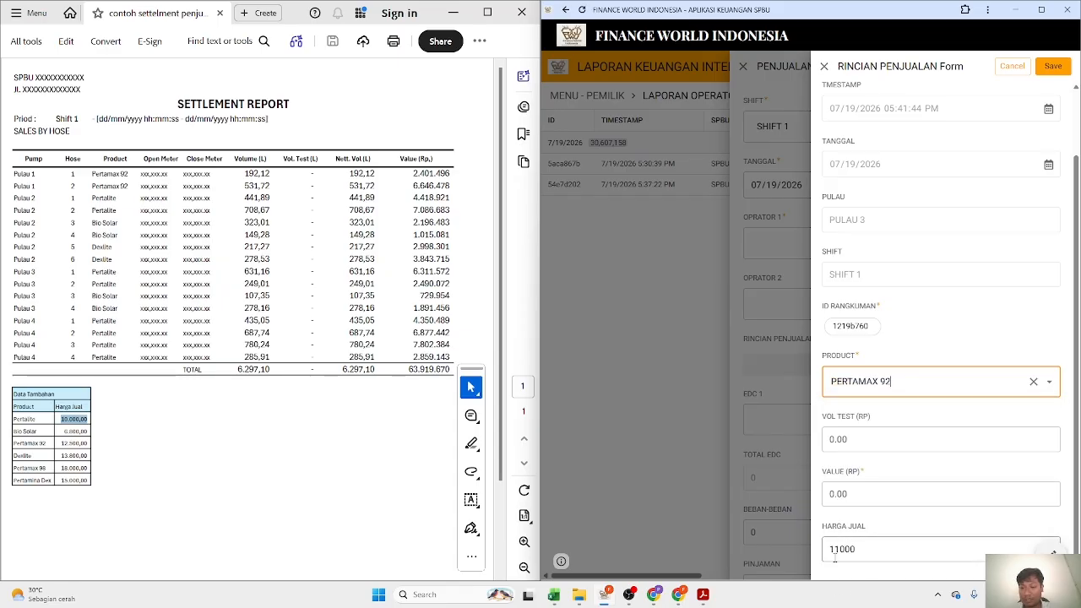
{"action": "left_click", "coordinate": [1007, 68]}
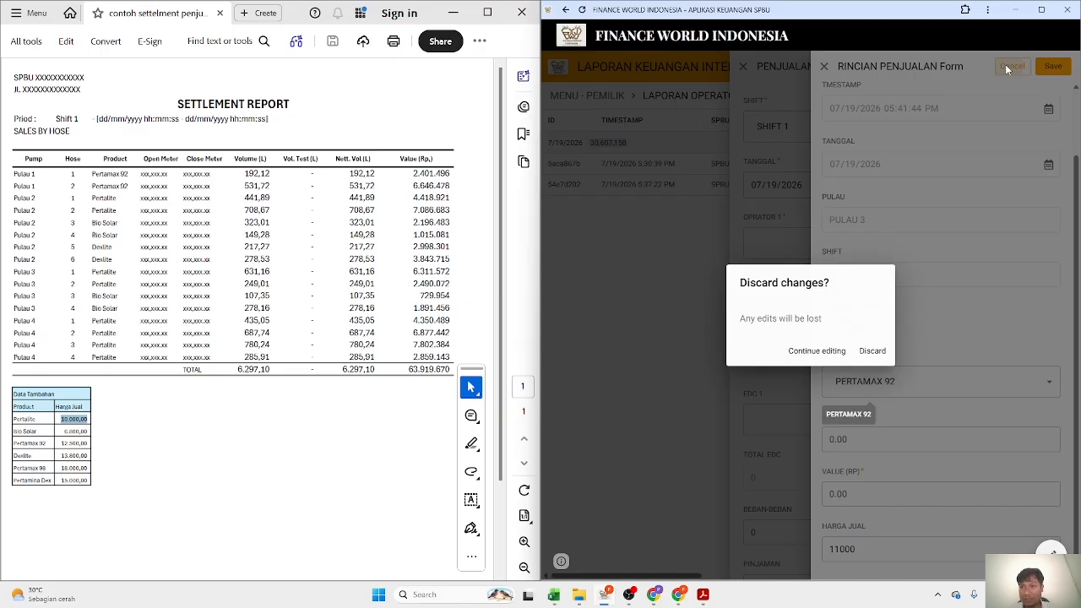
{"action": "left_click", "coordinate": [869, 351]}
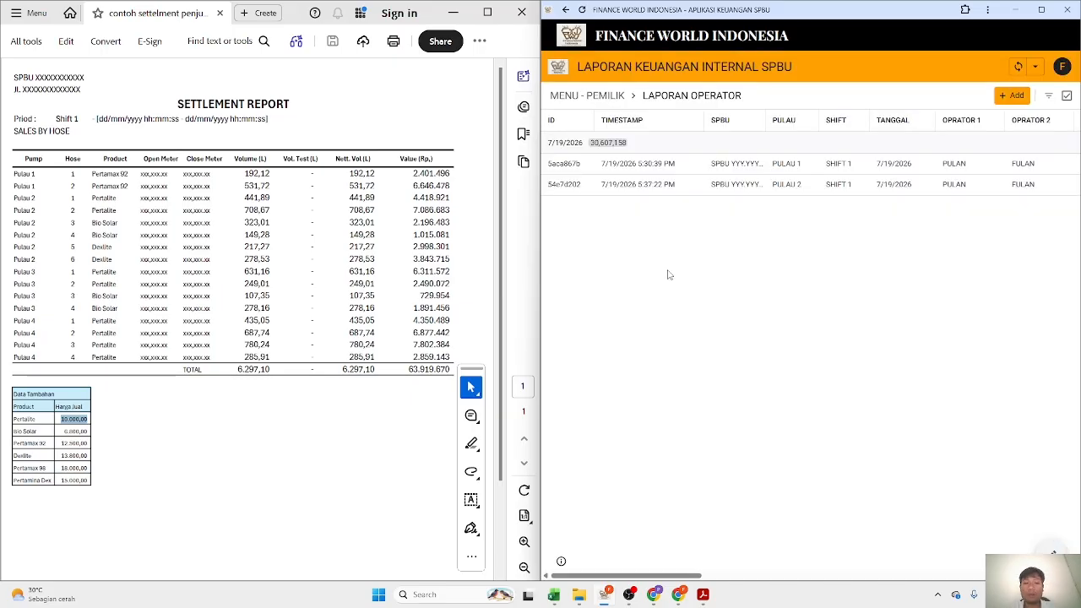
Step: Return to the owner menu and open the PENJUALAN page
{"action": "left_click", "coordinate": [198, 349]}
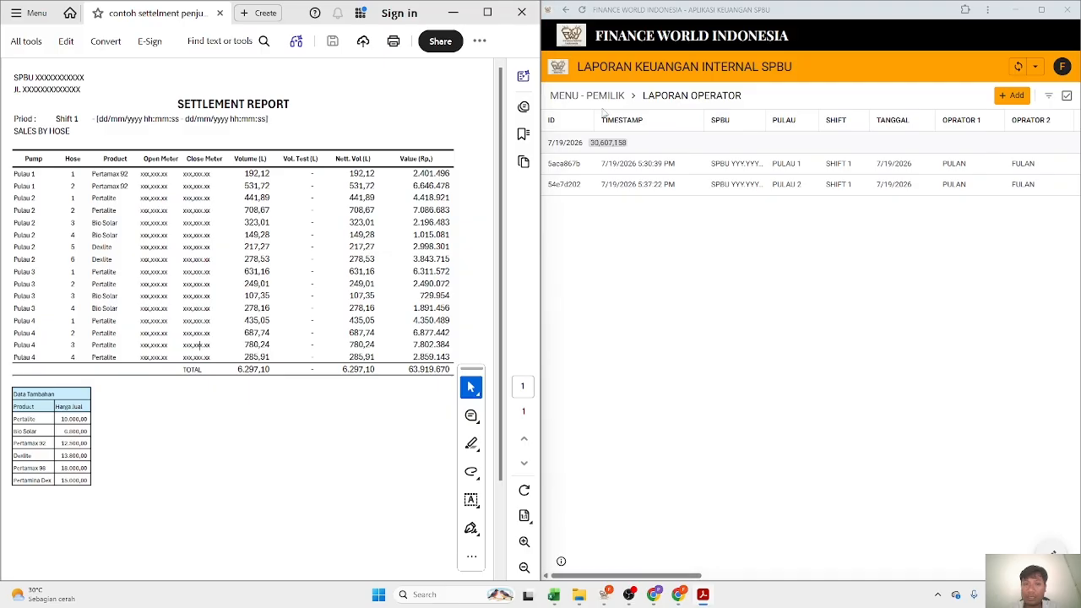
{"action": "left_click", "coordinate": [602, 96]}
{"action": "scroll", "coordinate": [1076, 402], "scroll_direction": "down", "scroll_amount": 2}
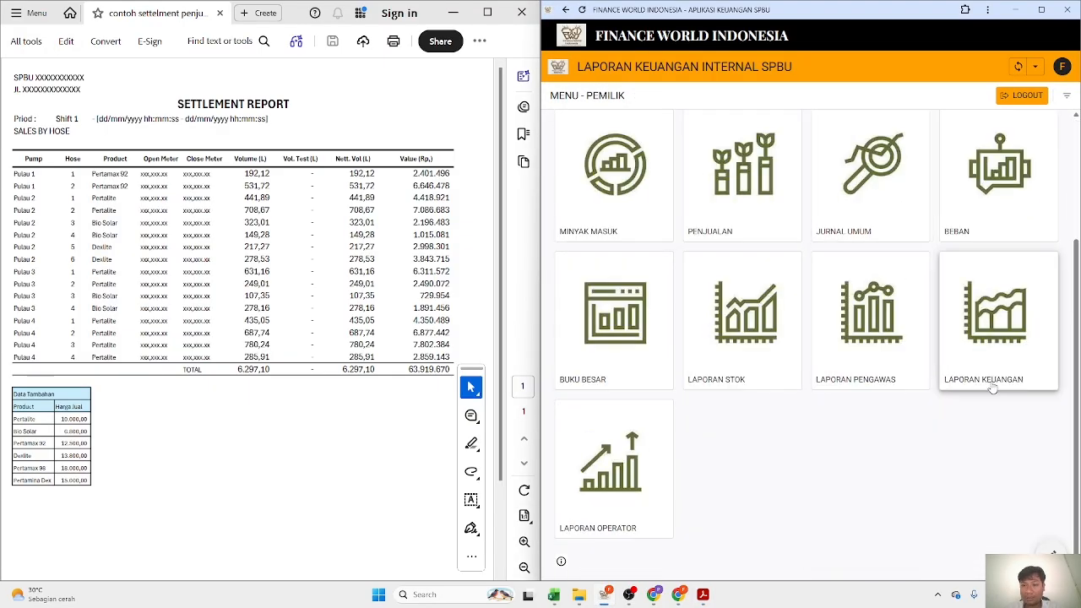
{"action": "scroll", "coordinate": [1078, 264], "scroll_direction": "up", "scroll_amount": 2}
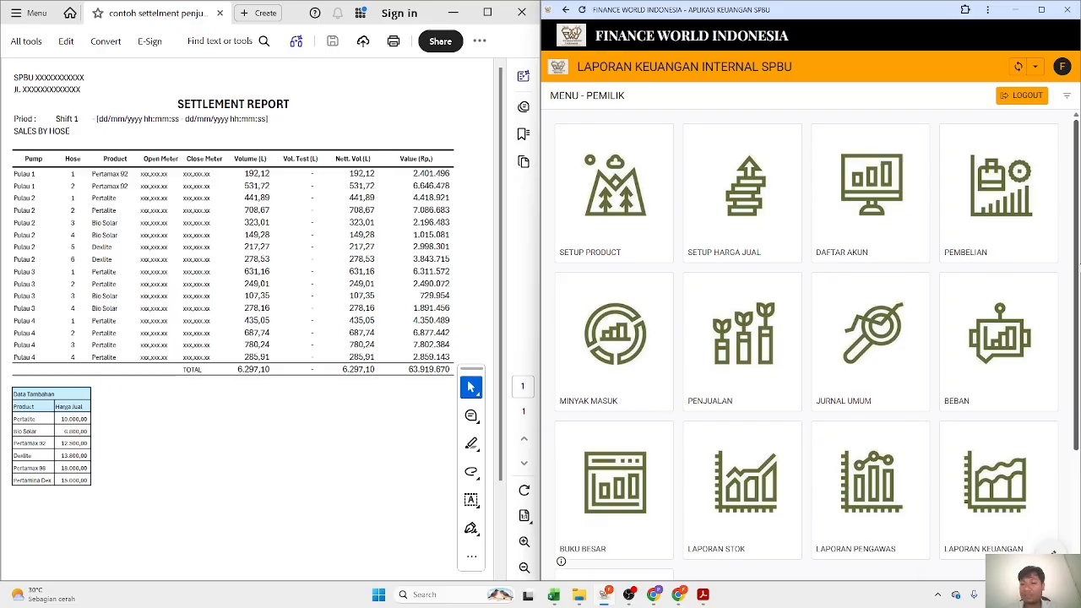
{"action": "left_click", "coordinate": [711, 320]}
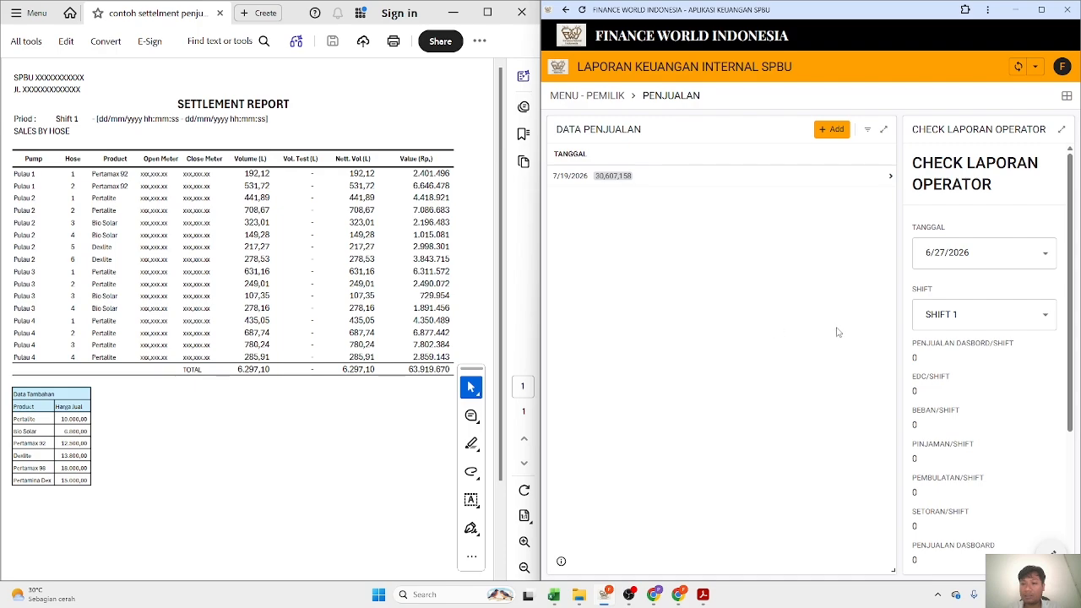